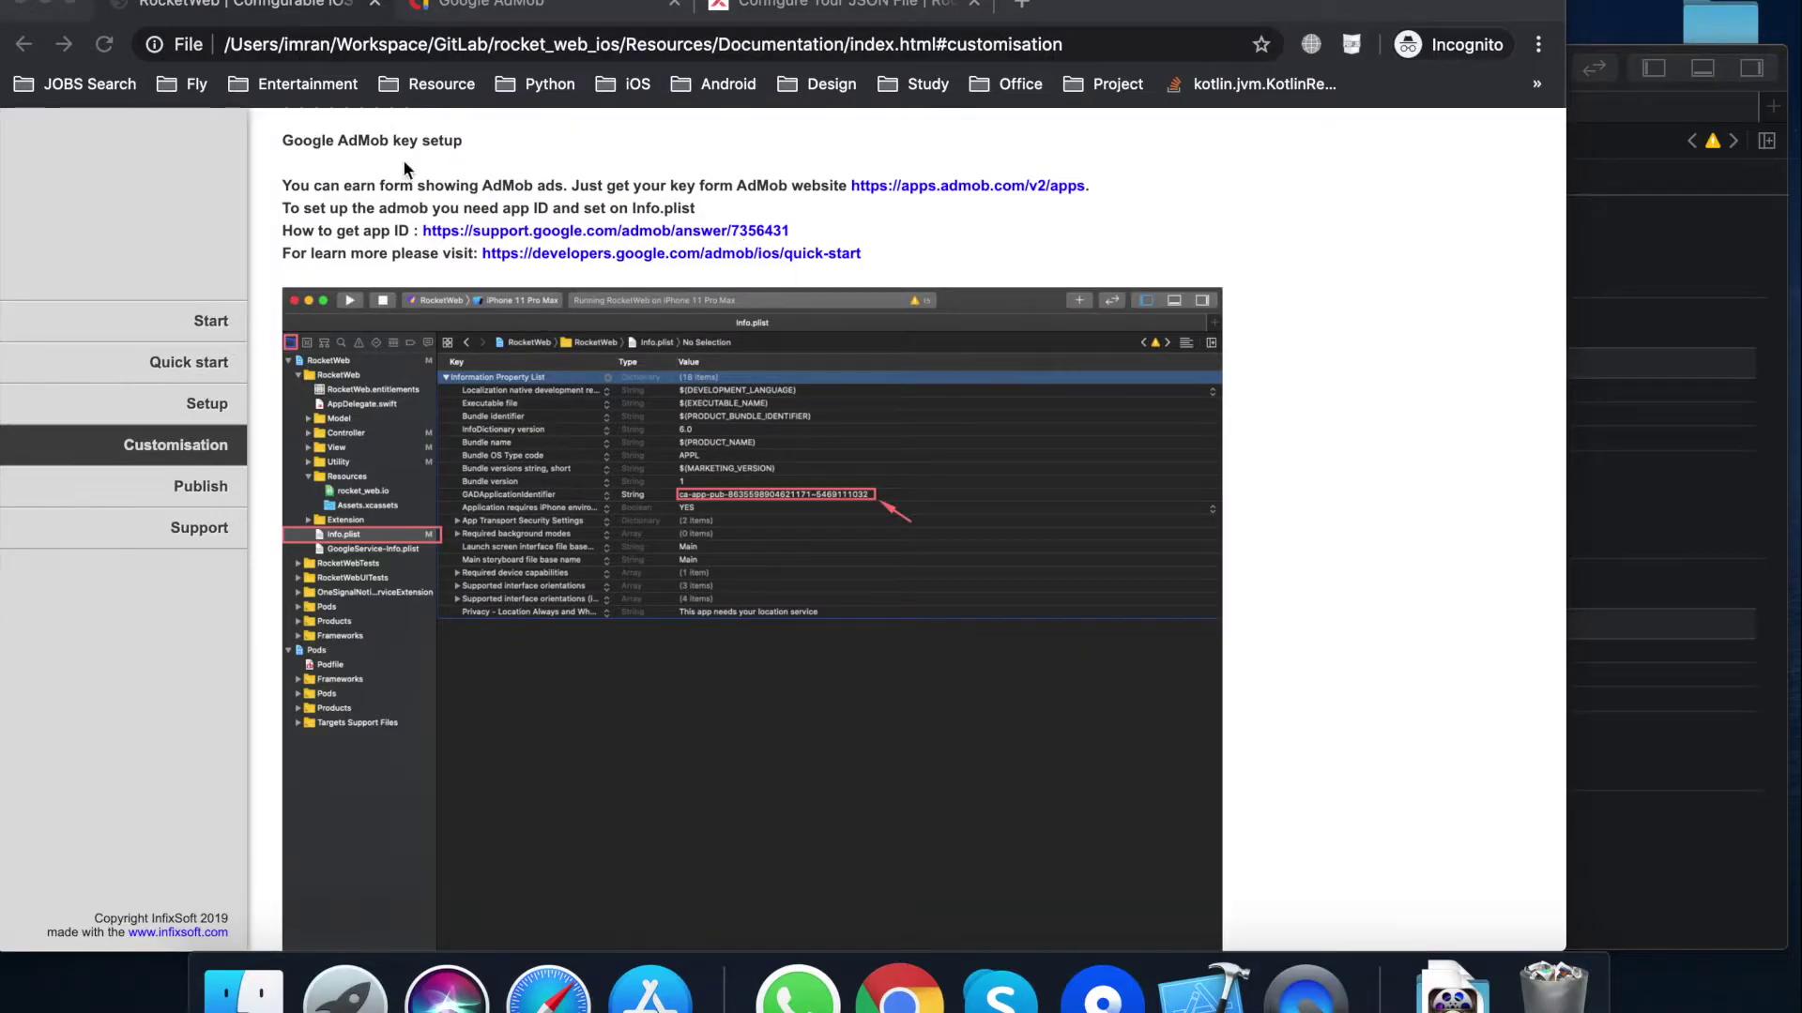
- Highlight the 'Google AdMob key setup' heading in the RocketWeb docs, then go to the Google AdMob tab
left_click_drag(286, 141, 469, 134)
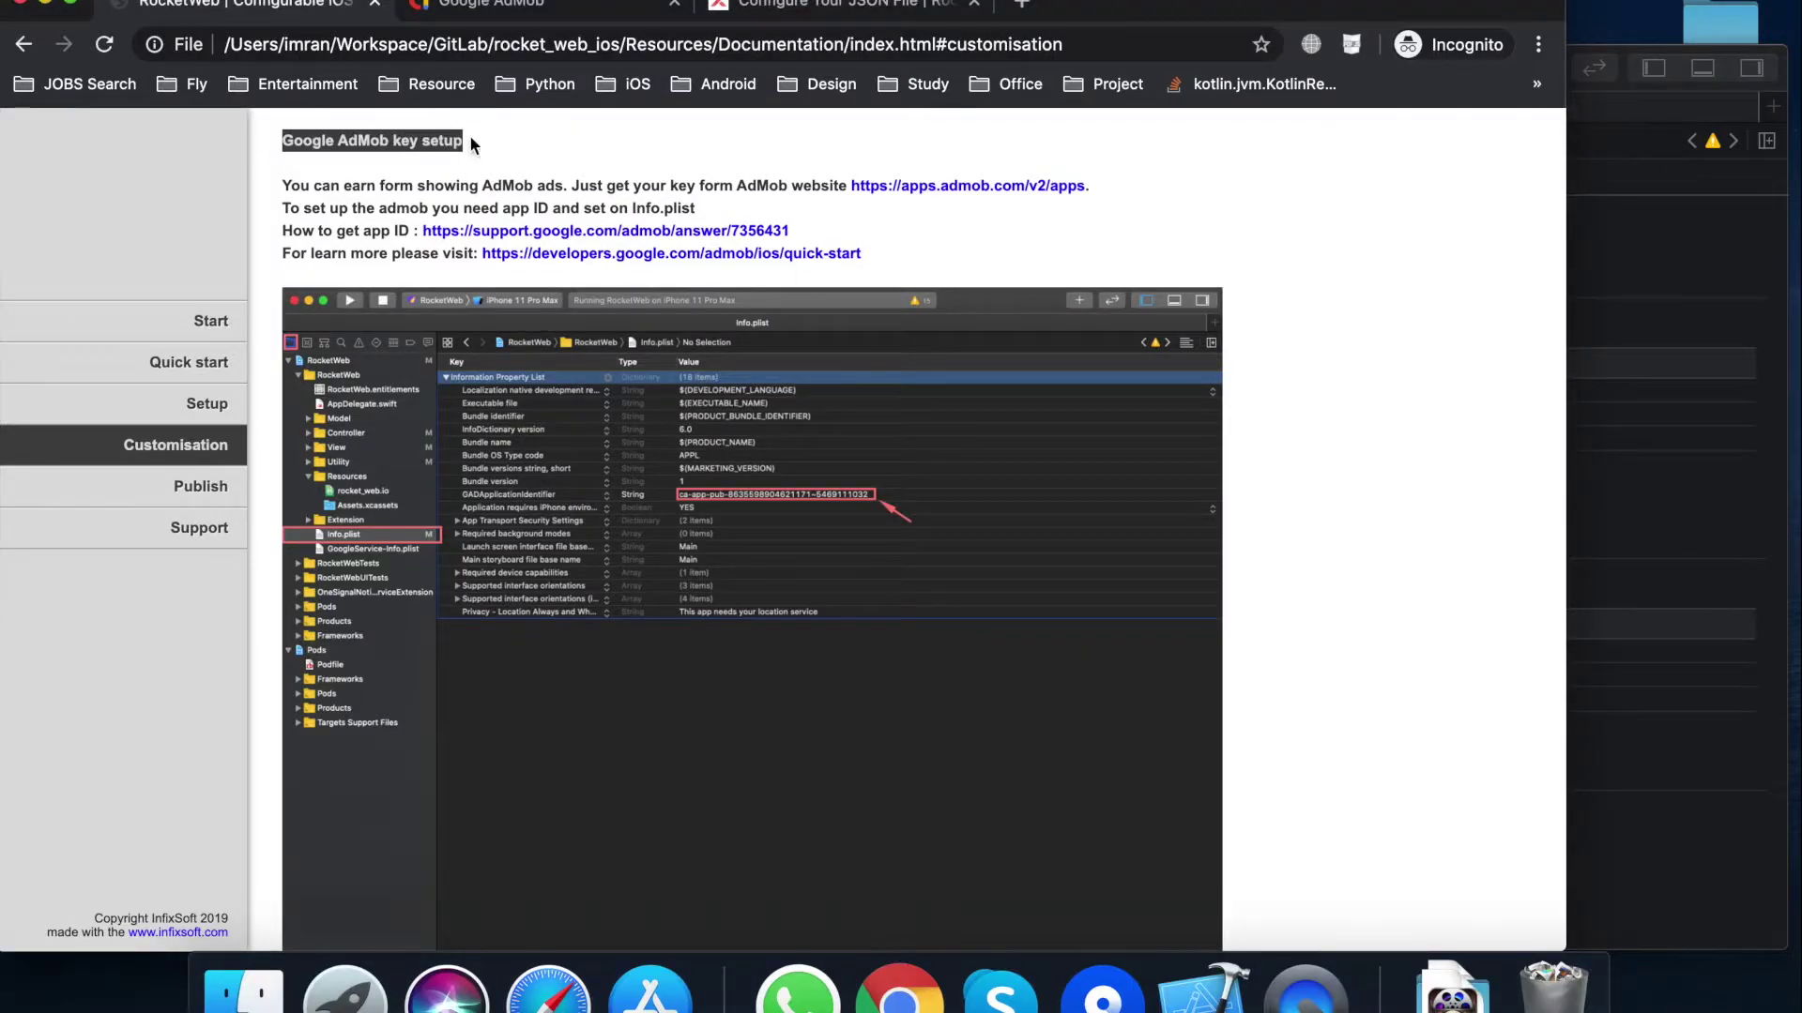
left_click(469, 133)
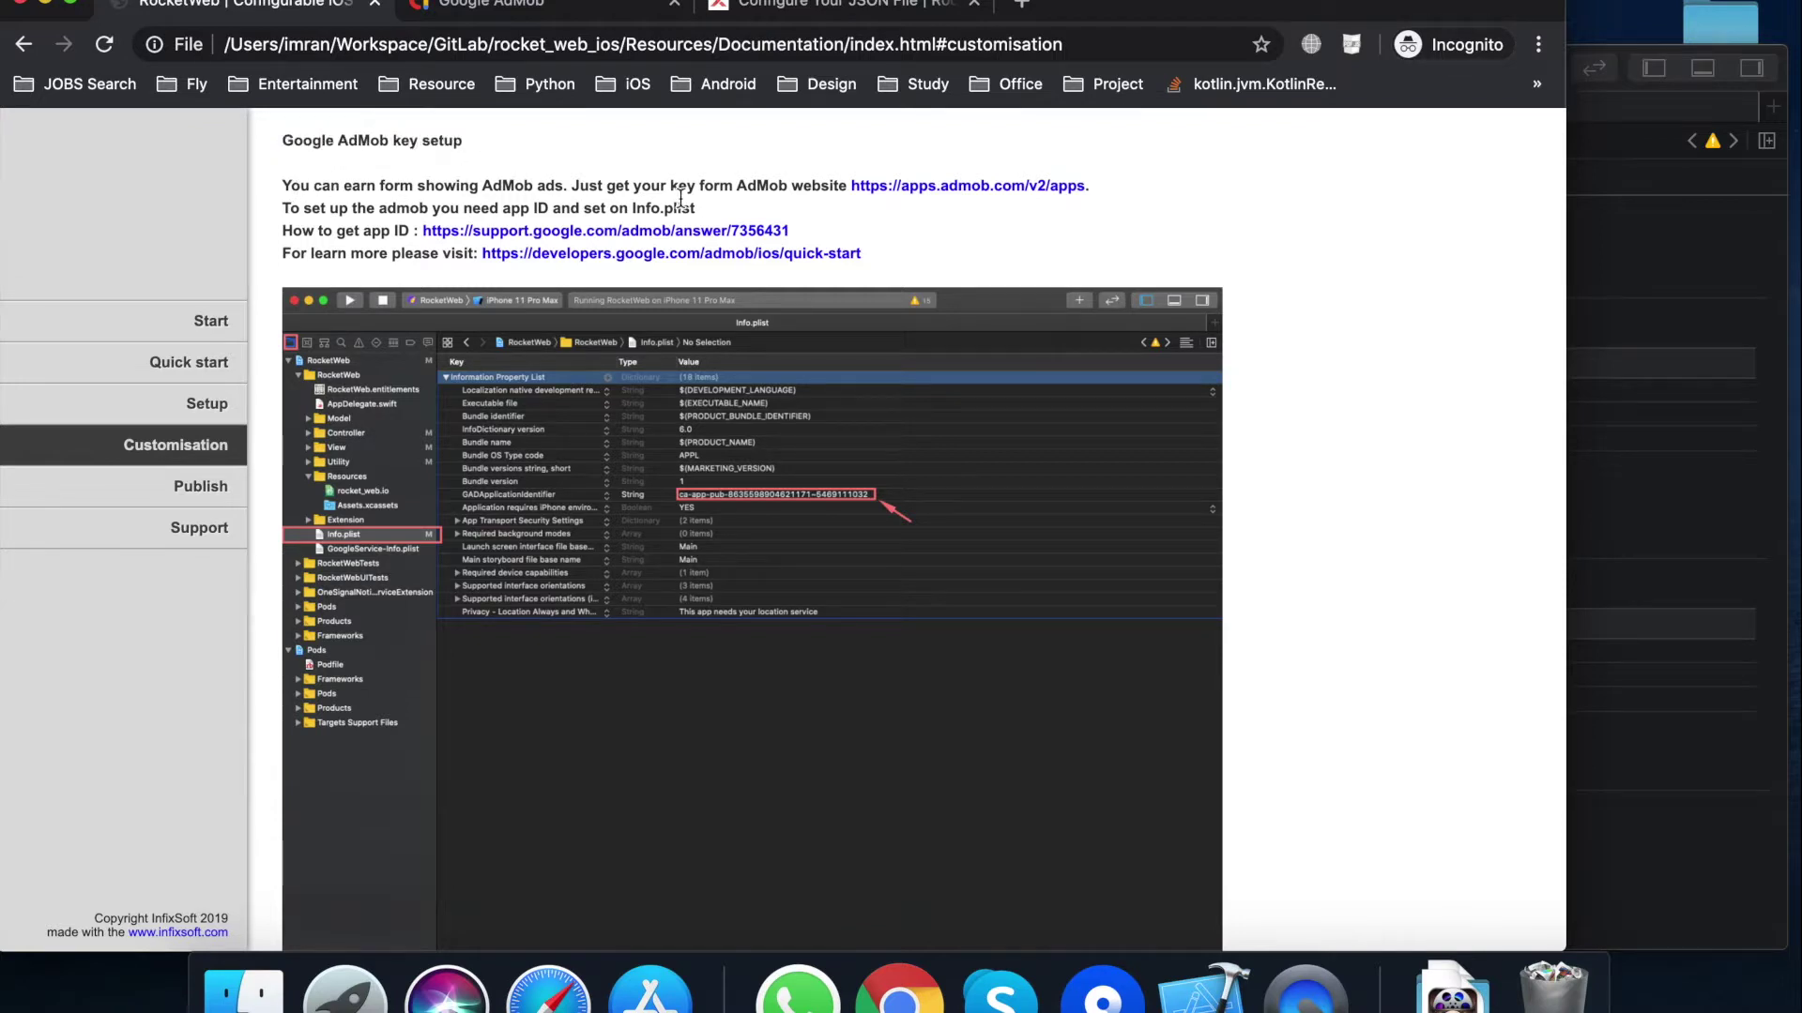
left_click(502, 11)
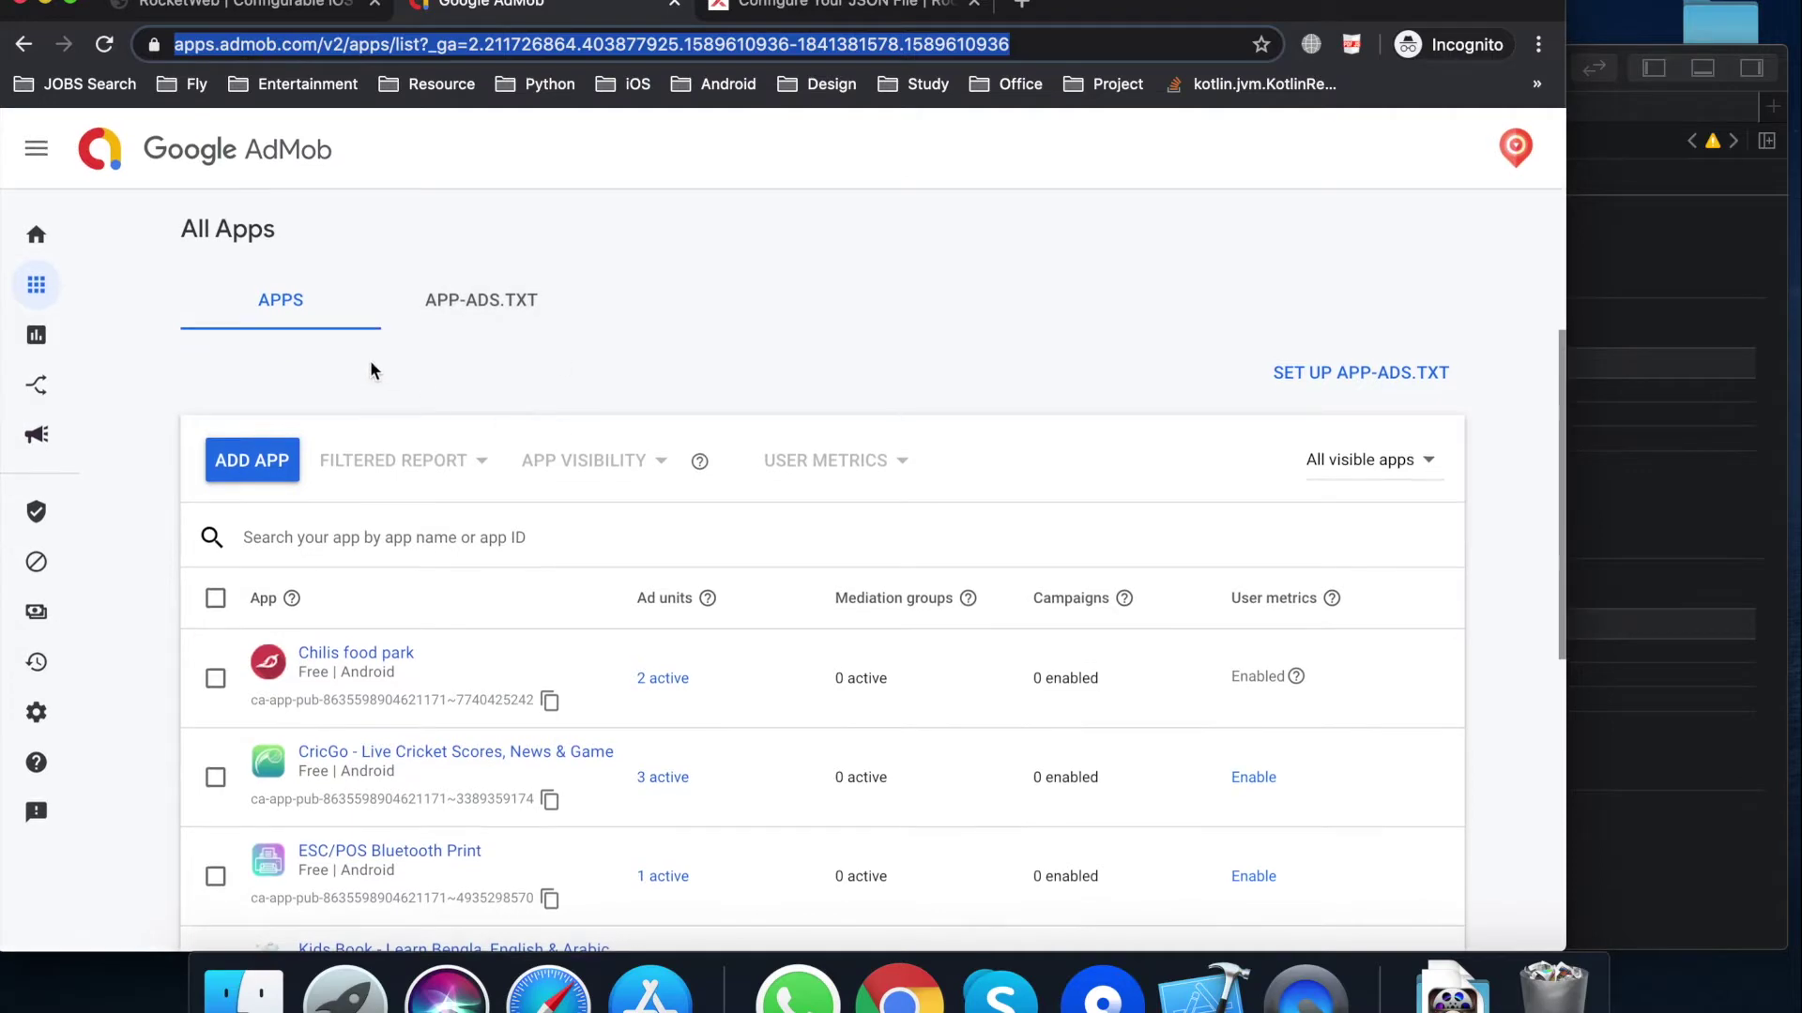
- Add an iOS app named 'RocketWeb iOS' in AdMob and copy its new App ID
left_click(37, 287)
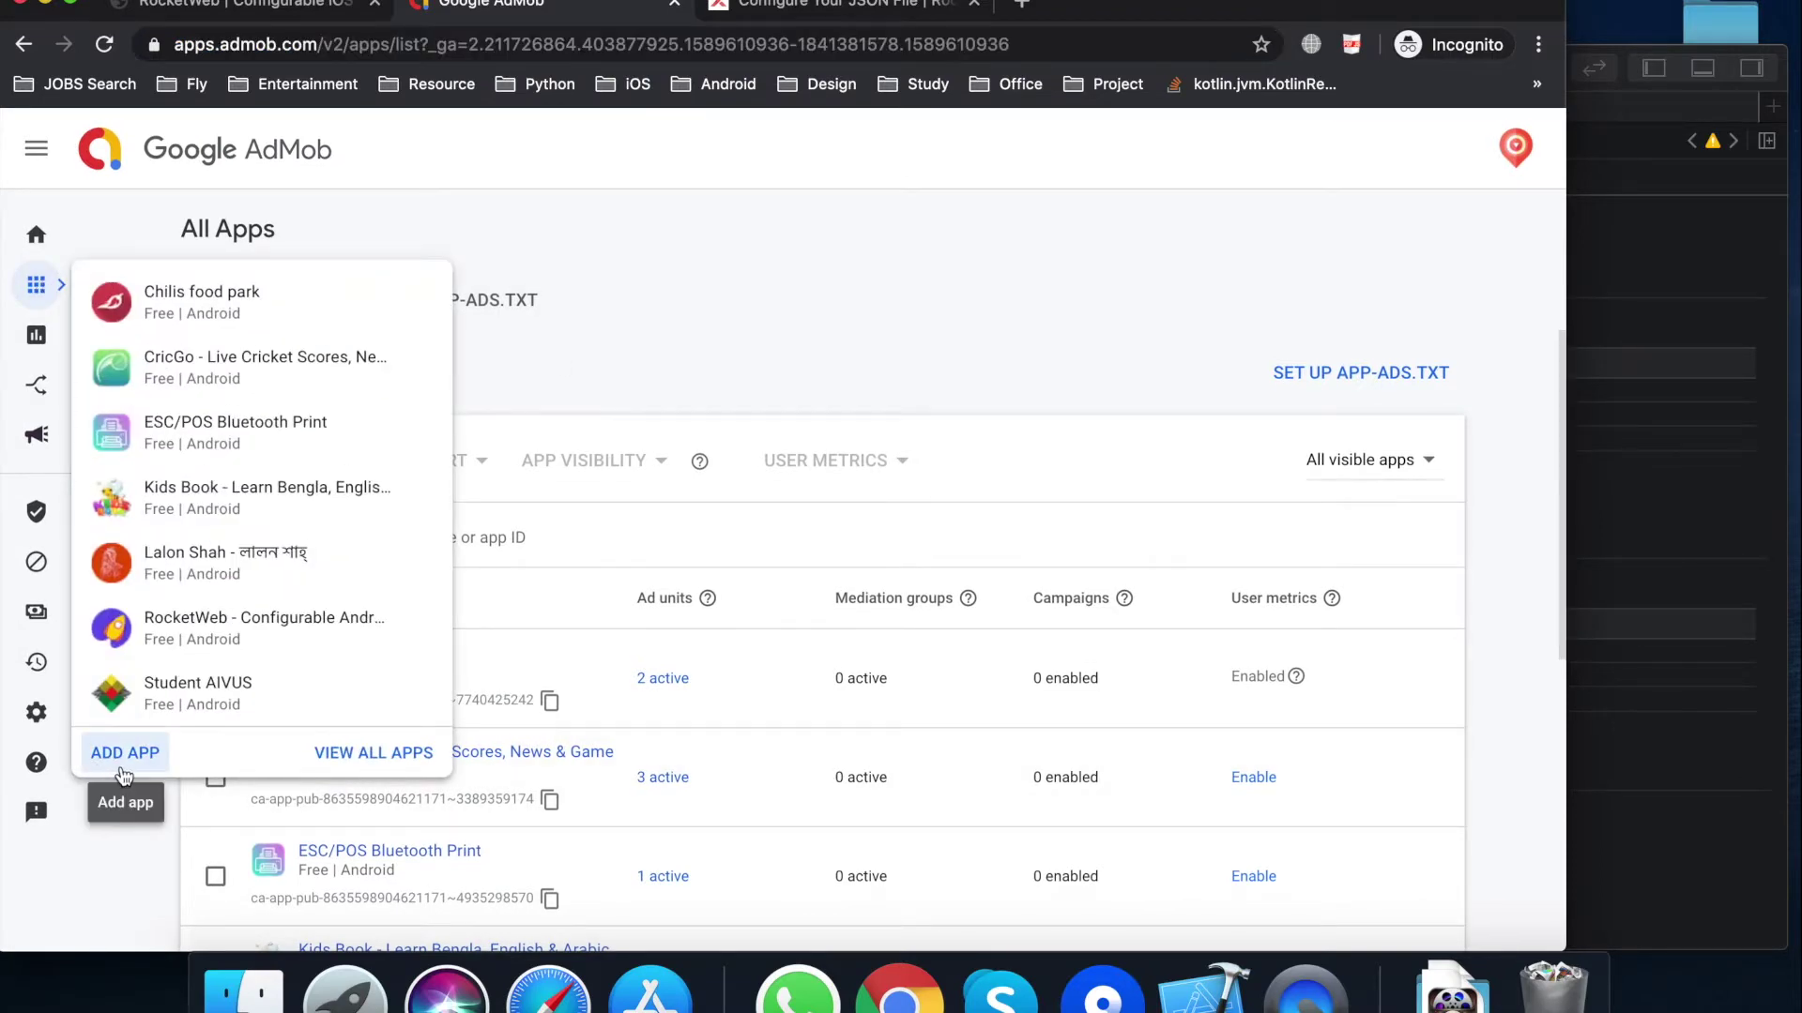
left_click(125, 754)
left_click(484, 541)
left_click(522, 418)
left_click(514, 307)
type("RocketWeb iOS")
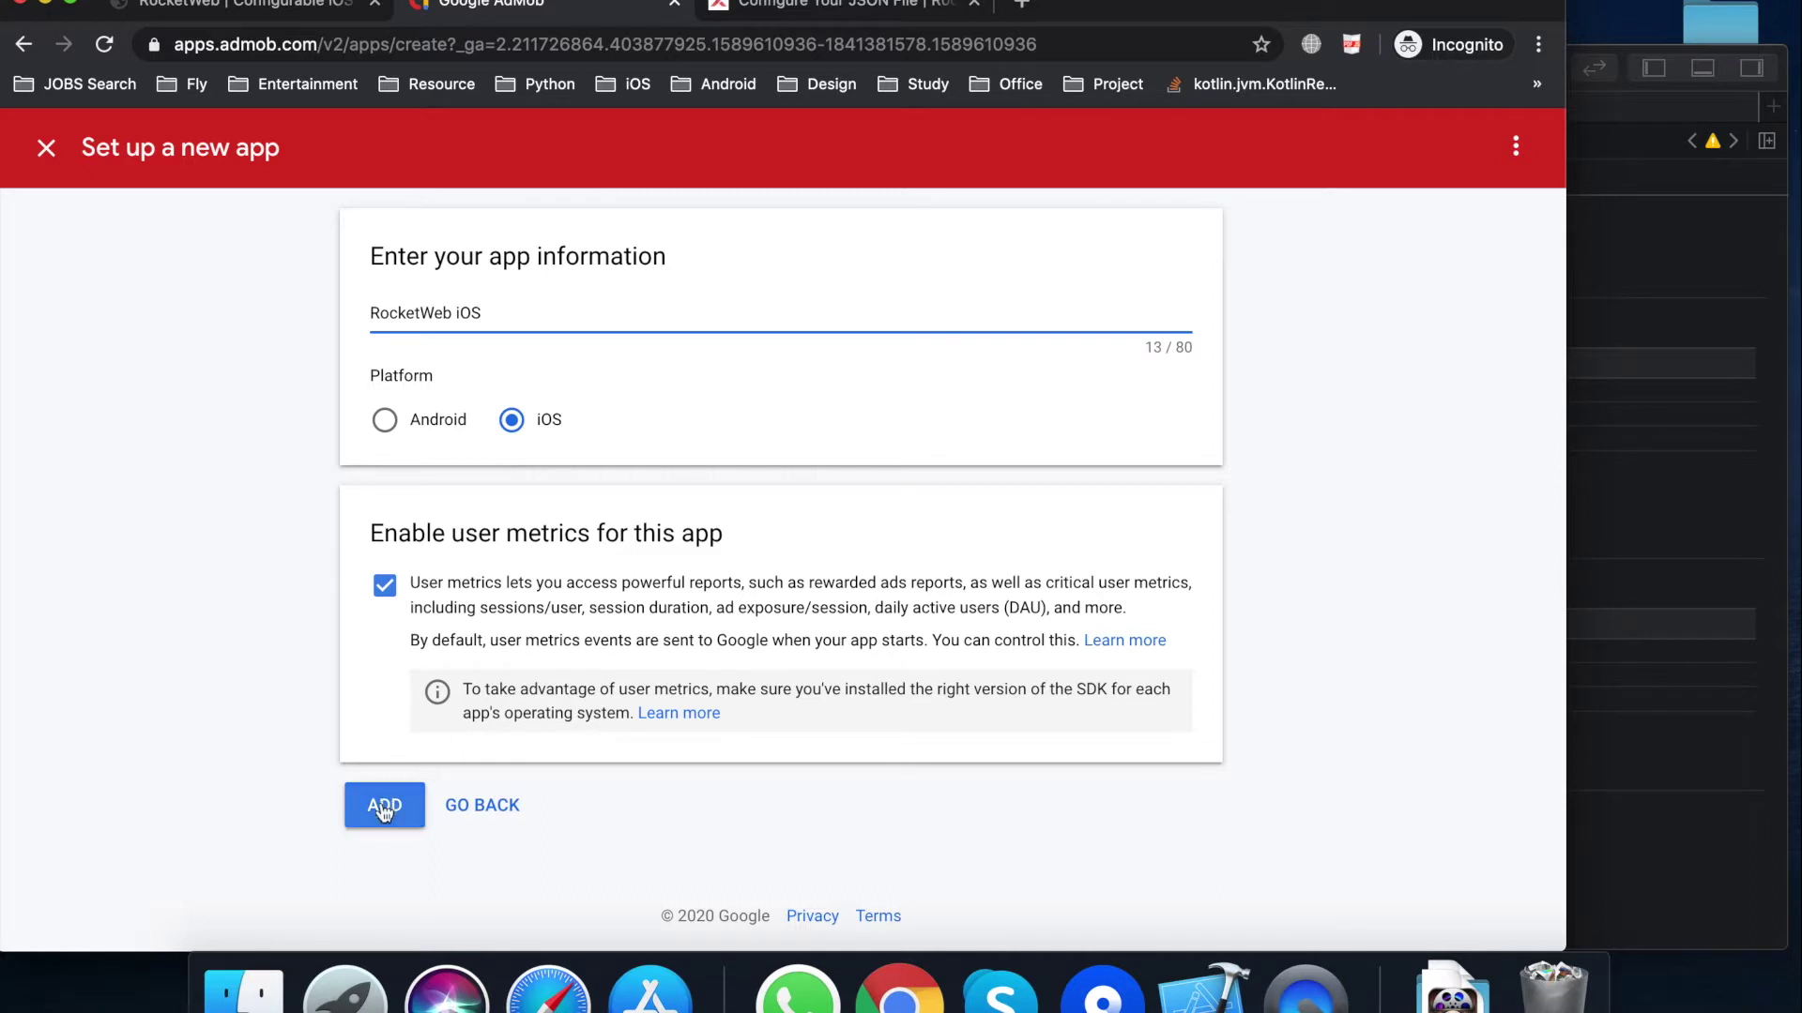
left_click(380, 804)
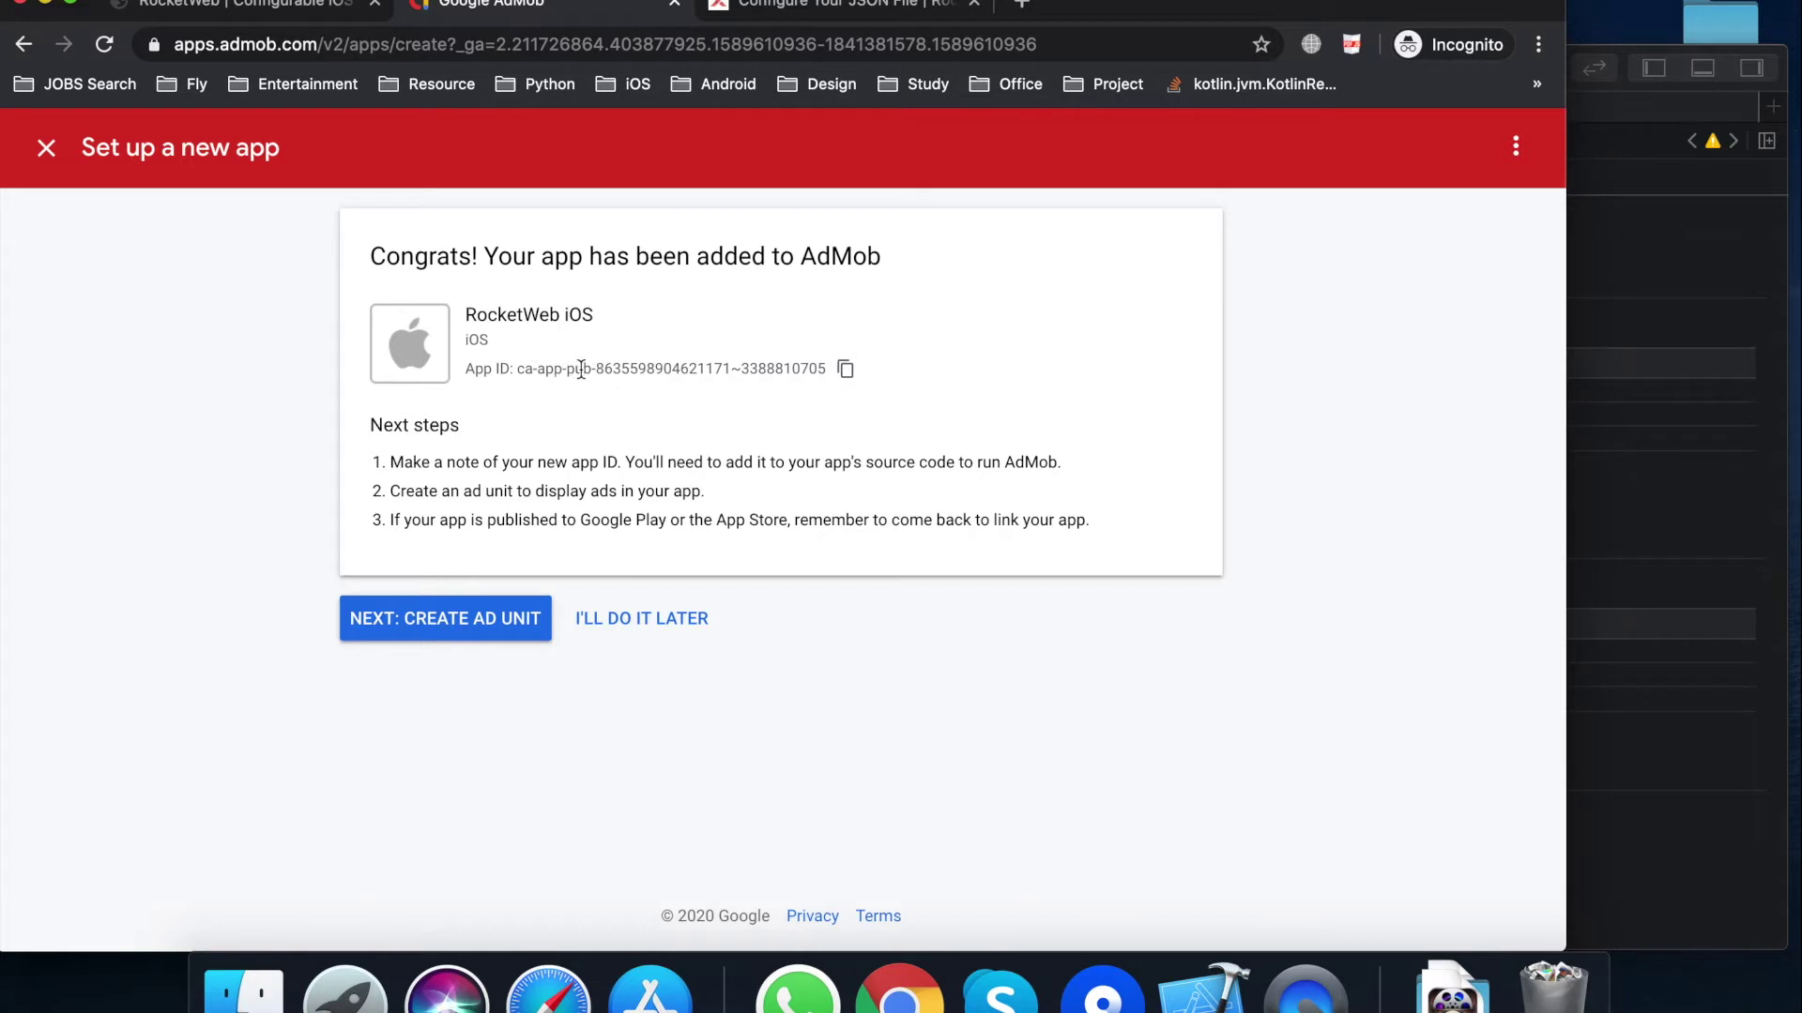
left_click(846, 370)
- Open Info.plist in the RocketWeb Xcode project
left_click(1638, 274)
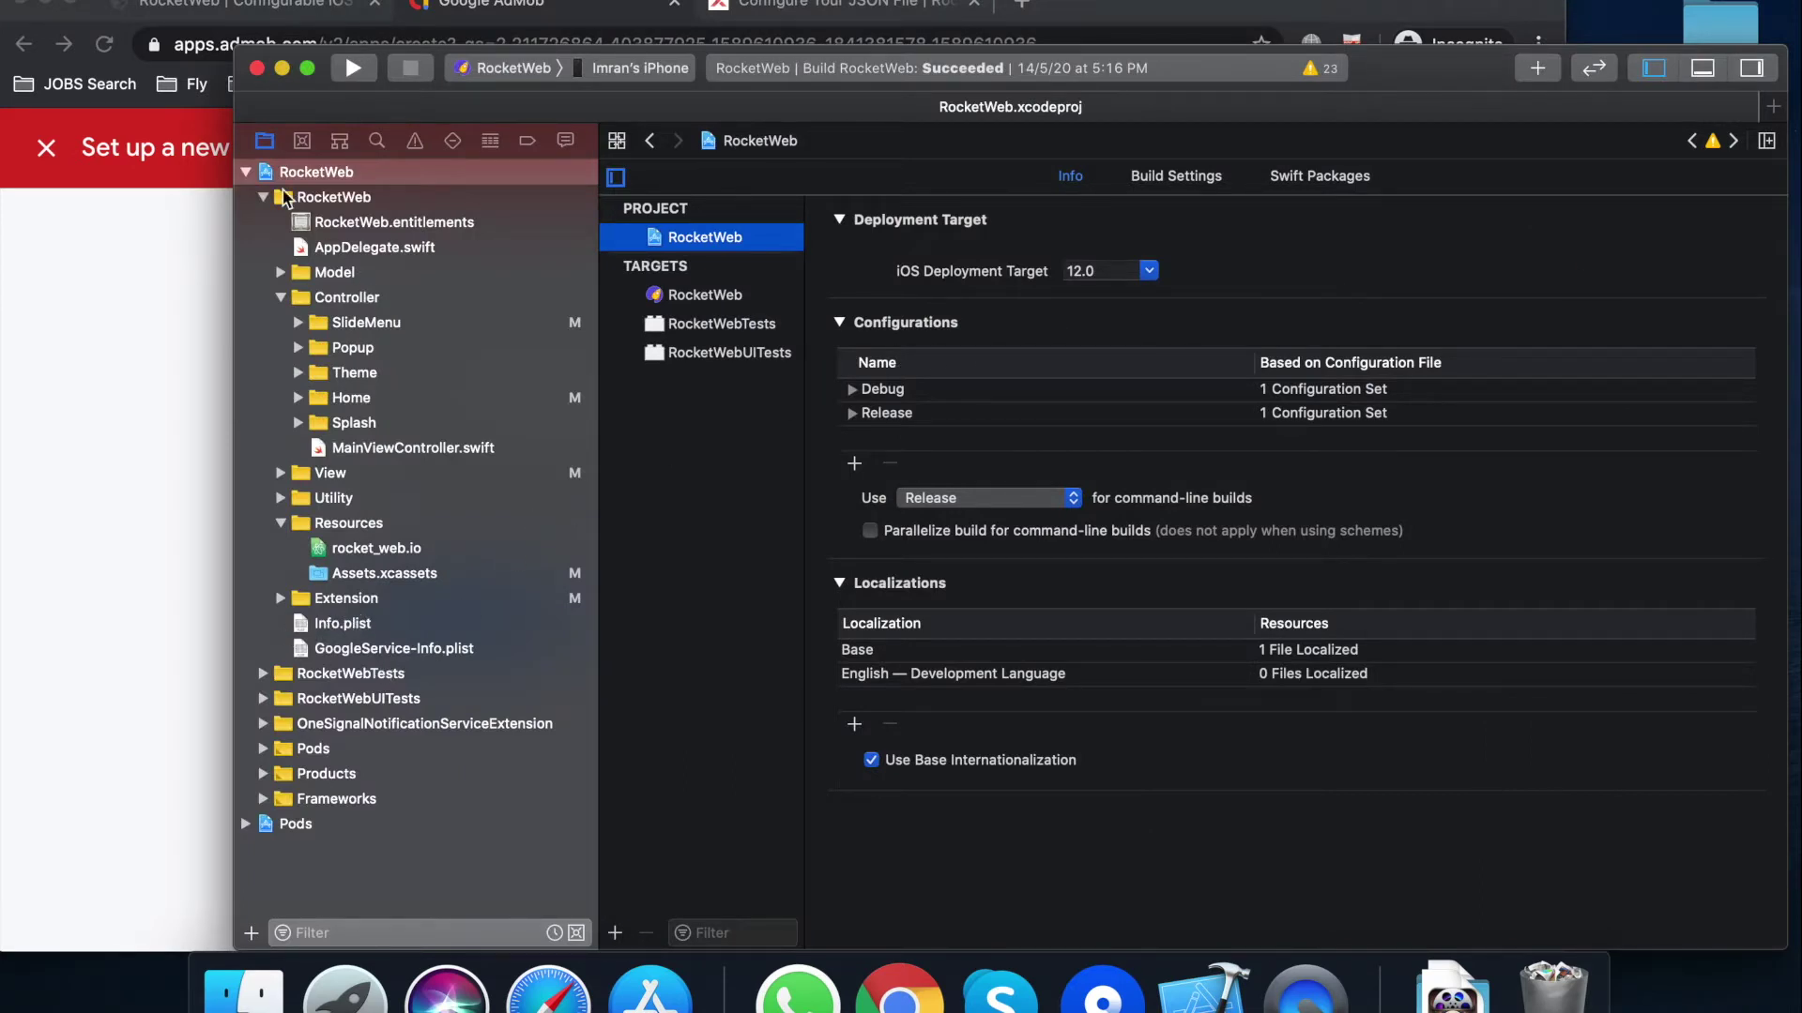
left_click(302, 141)
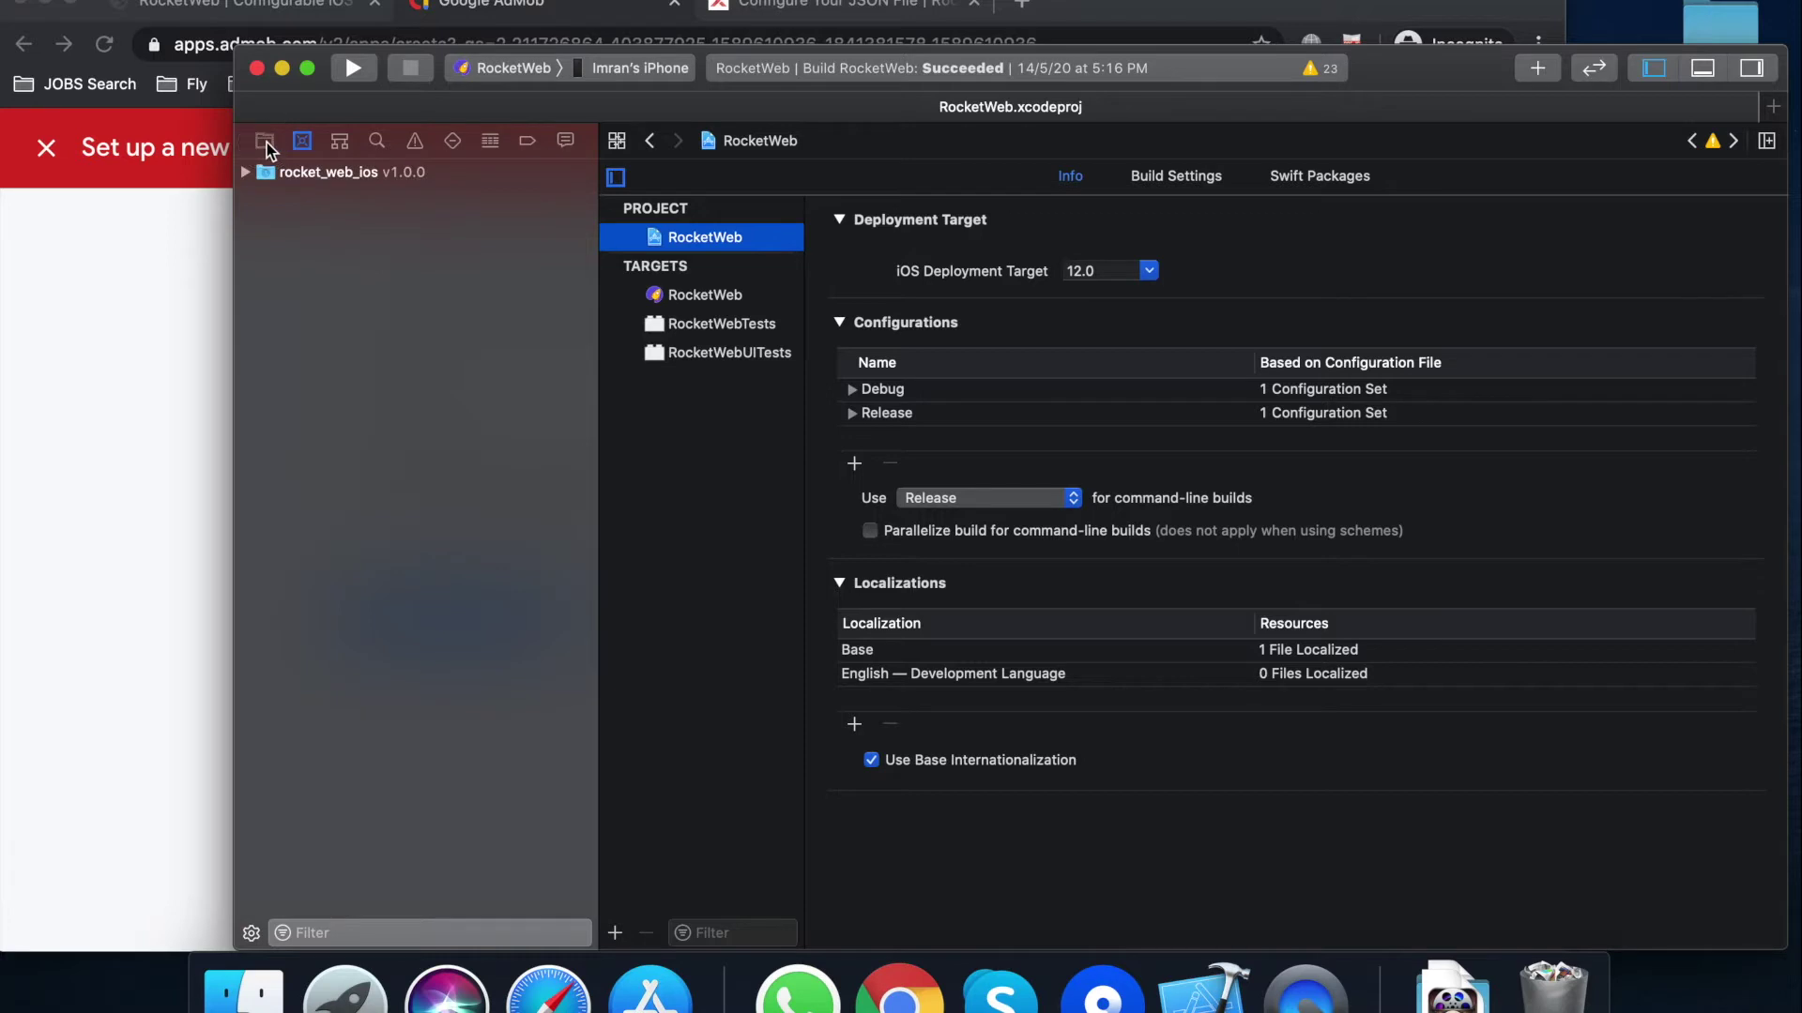
left_click(265, 142)
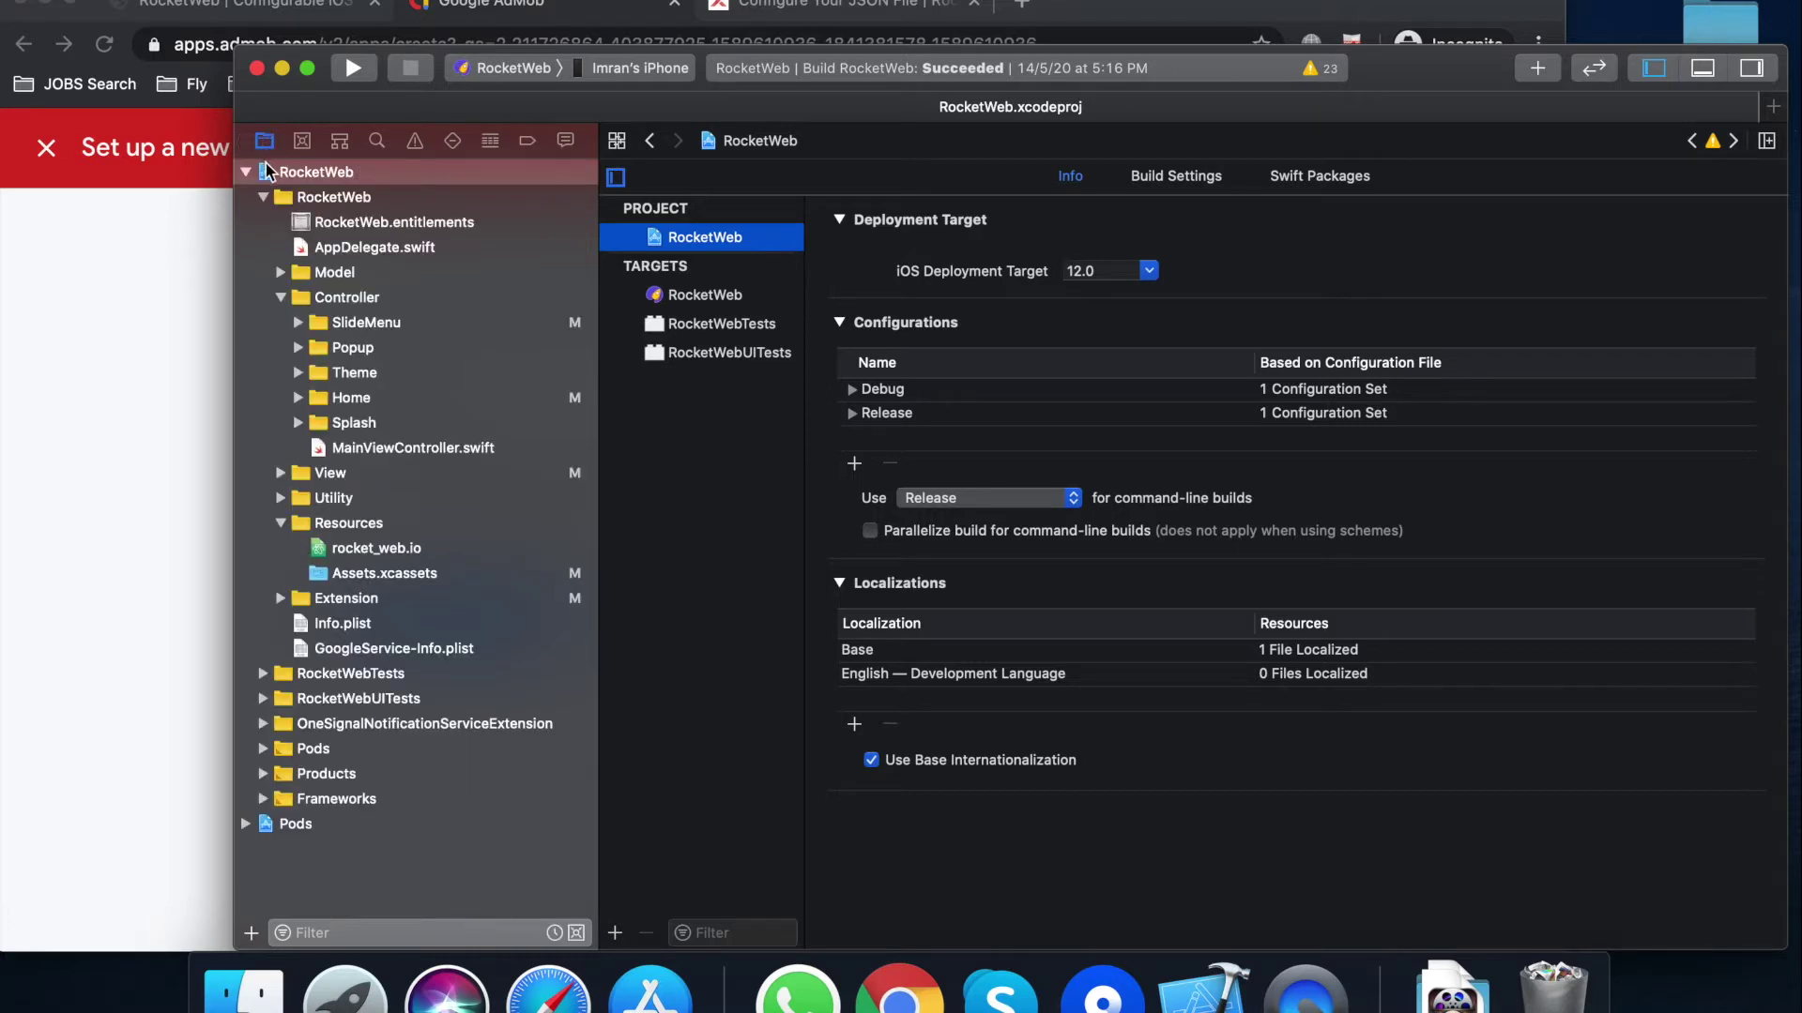
left_click(329, 625)
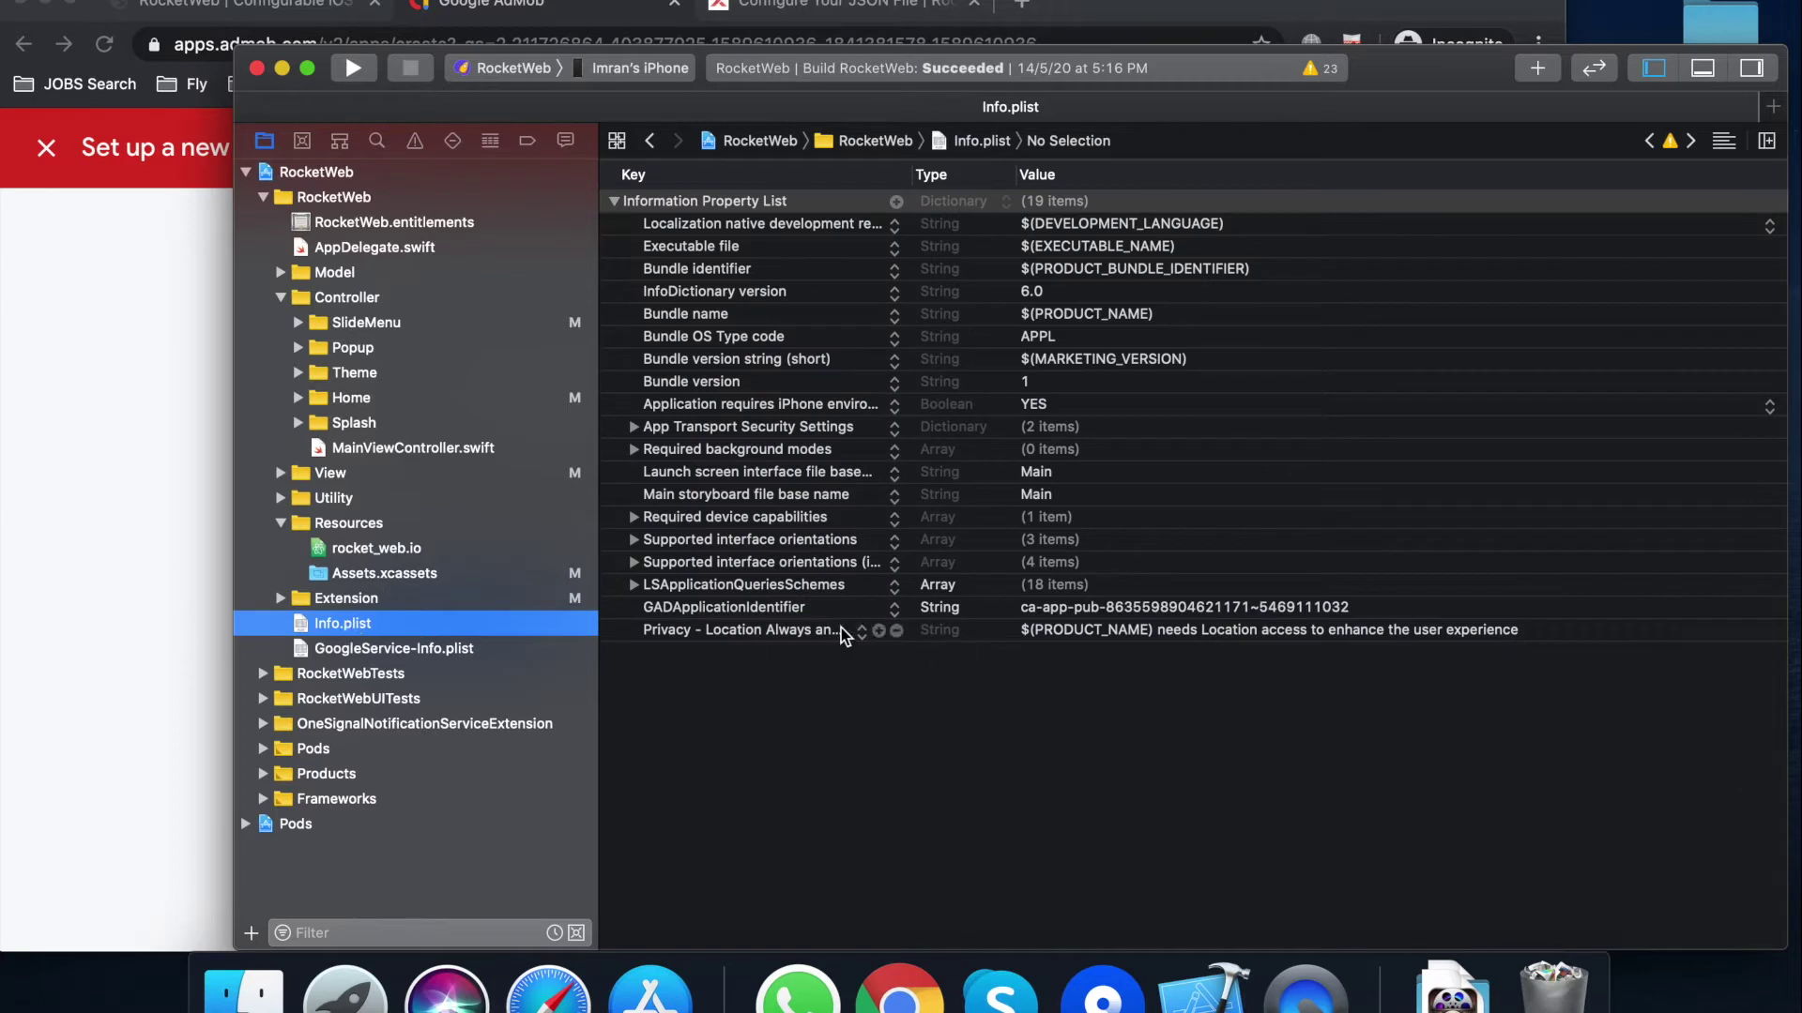
- Paste the new App ID as the GADApplicationIdentifier value and go back to Chrome
mouse_move(985, 606)
double_click(1133, 610)
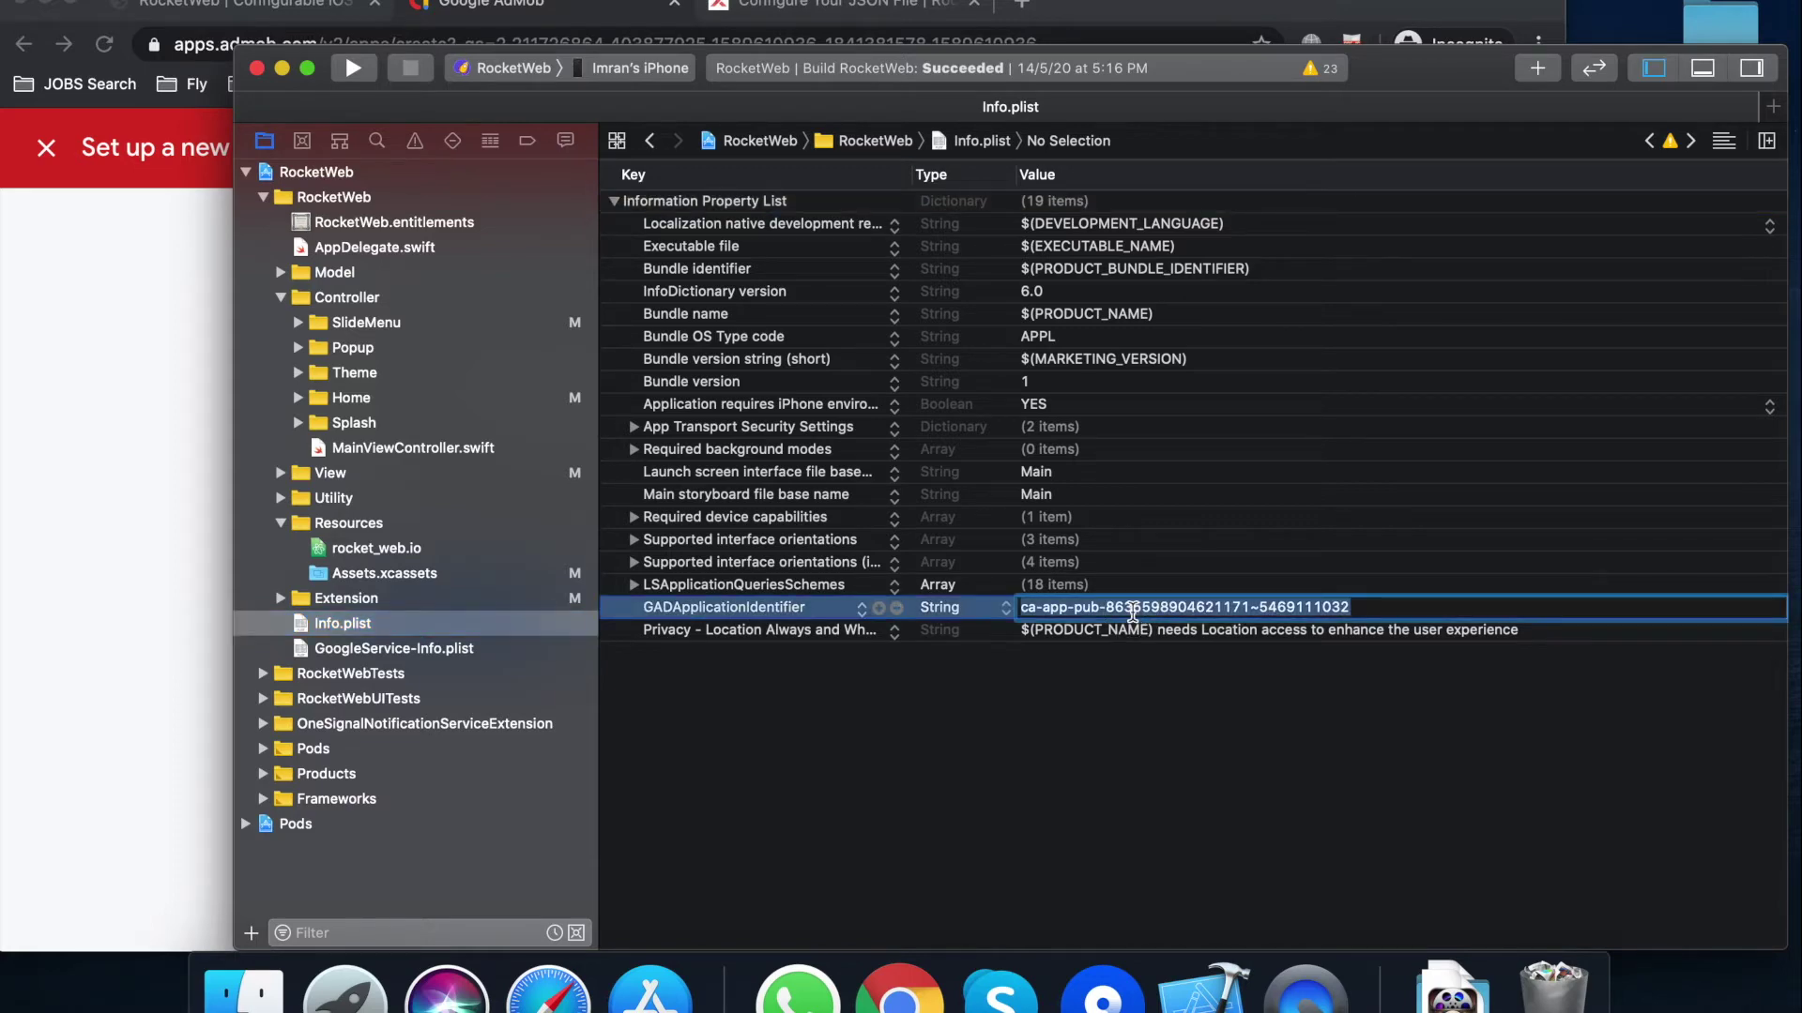
key("super+v")
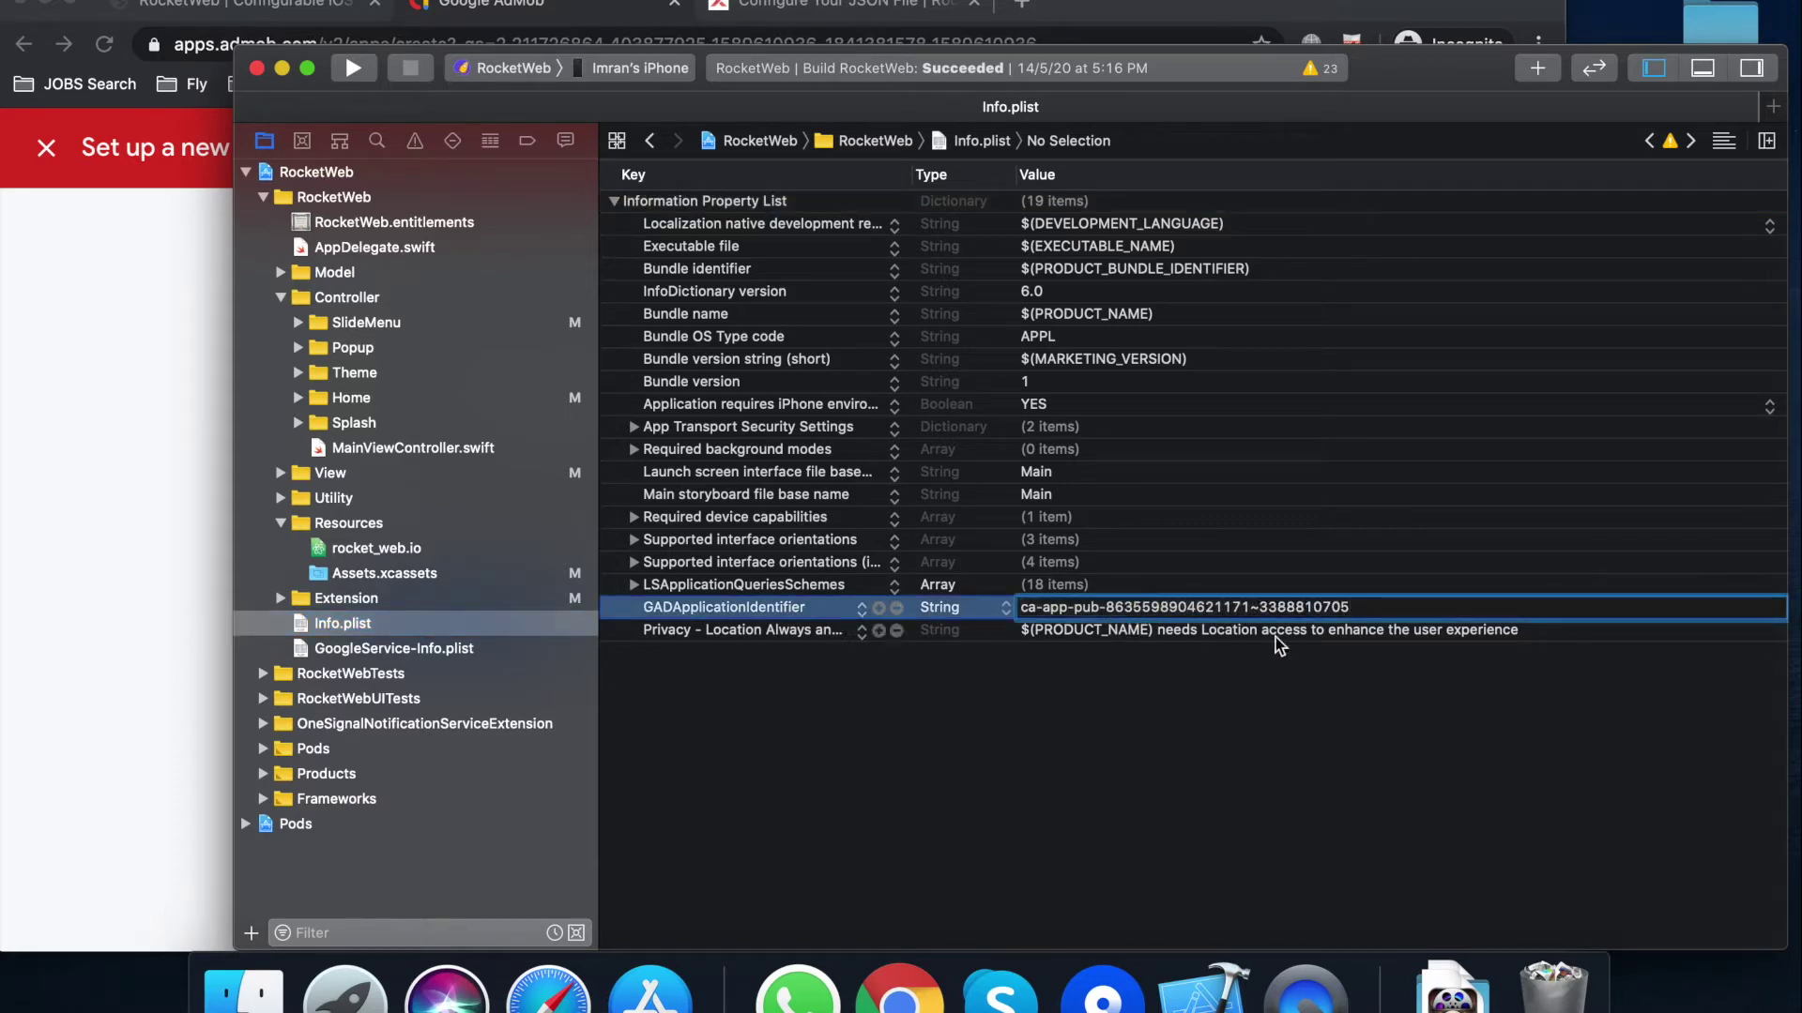
left_click(1312, 681)
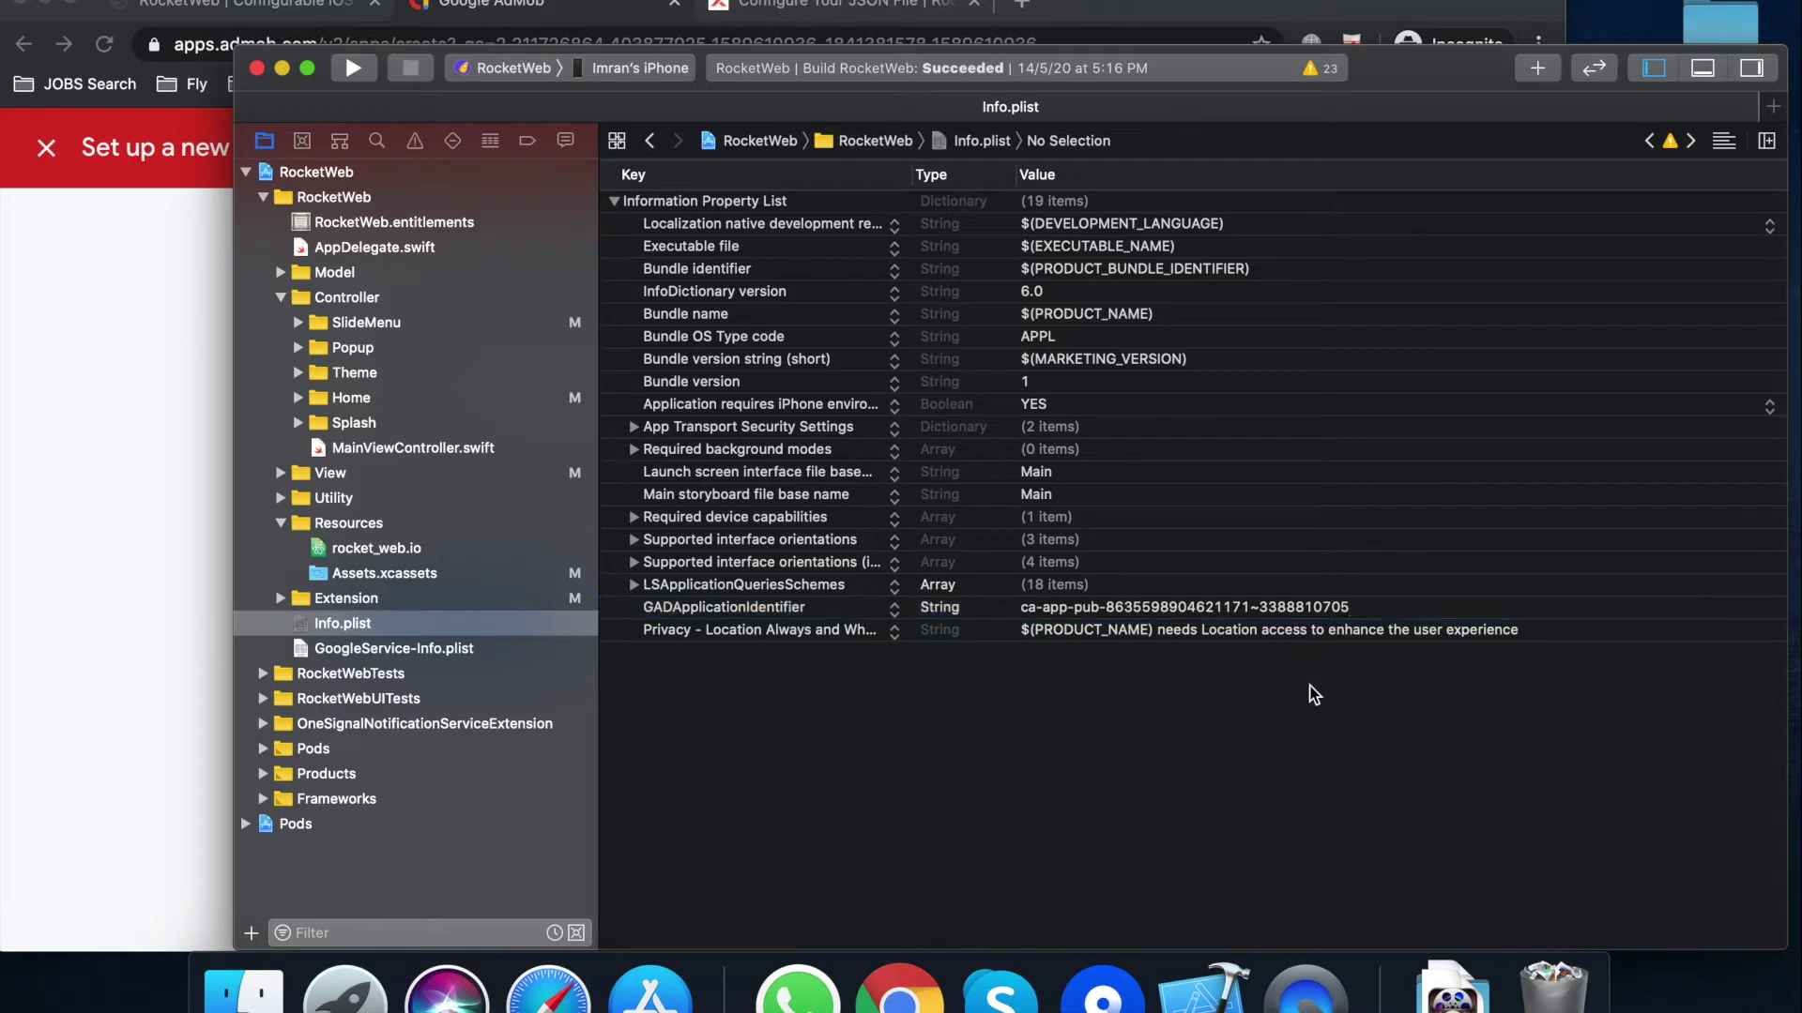
left_click(106, 441)
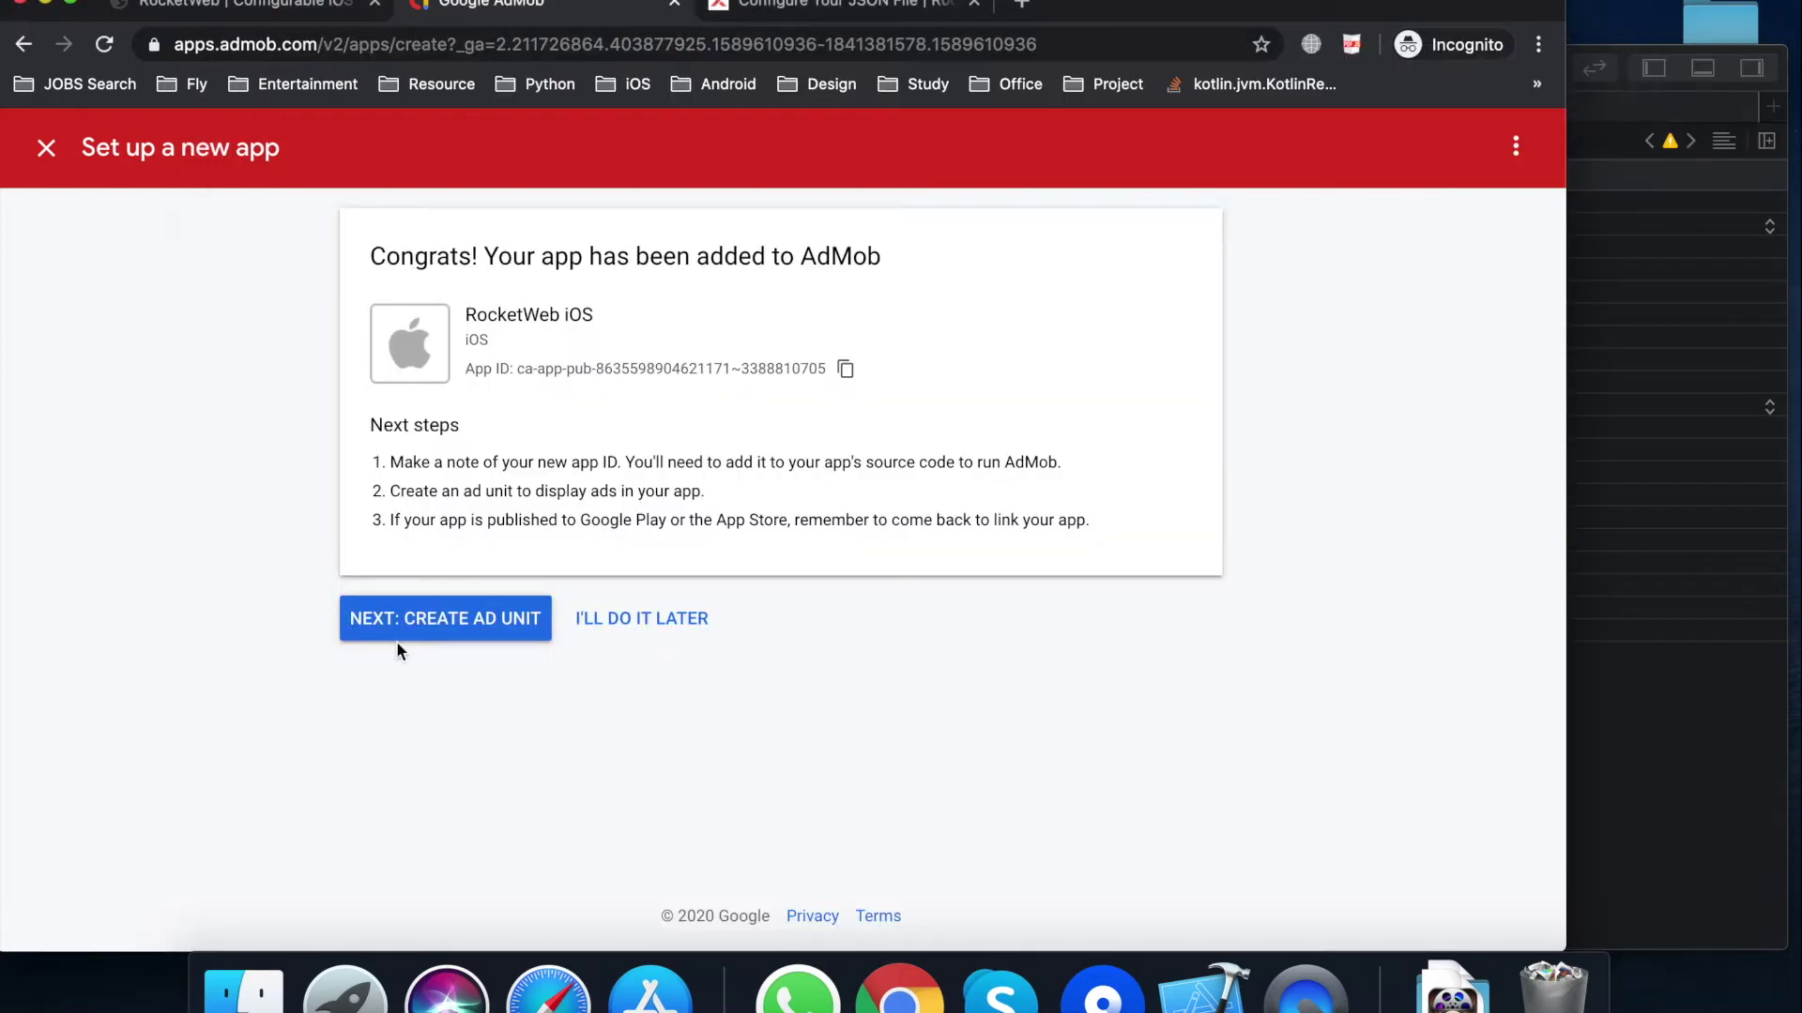
- Create a Banner ad unit named 'RocketWeb banner' for RocketWeb iOS
left_click(450, 636)
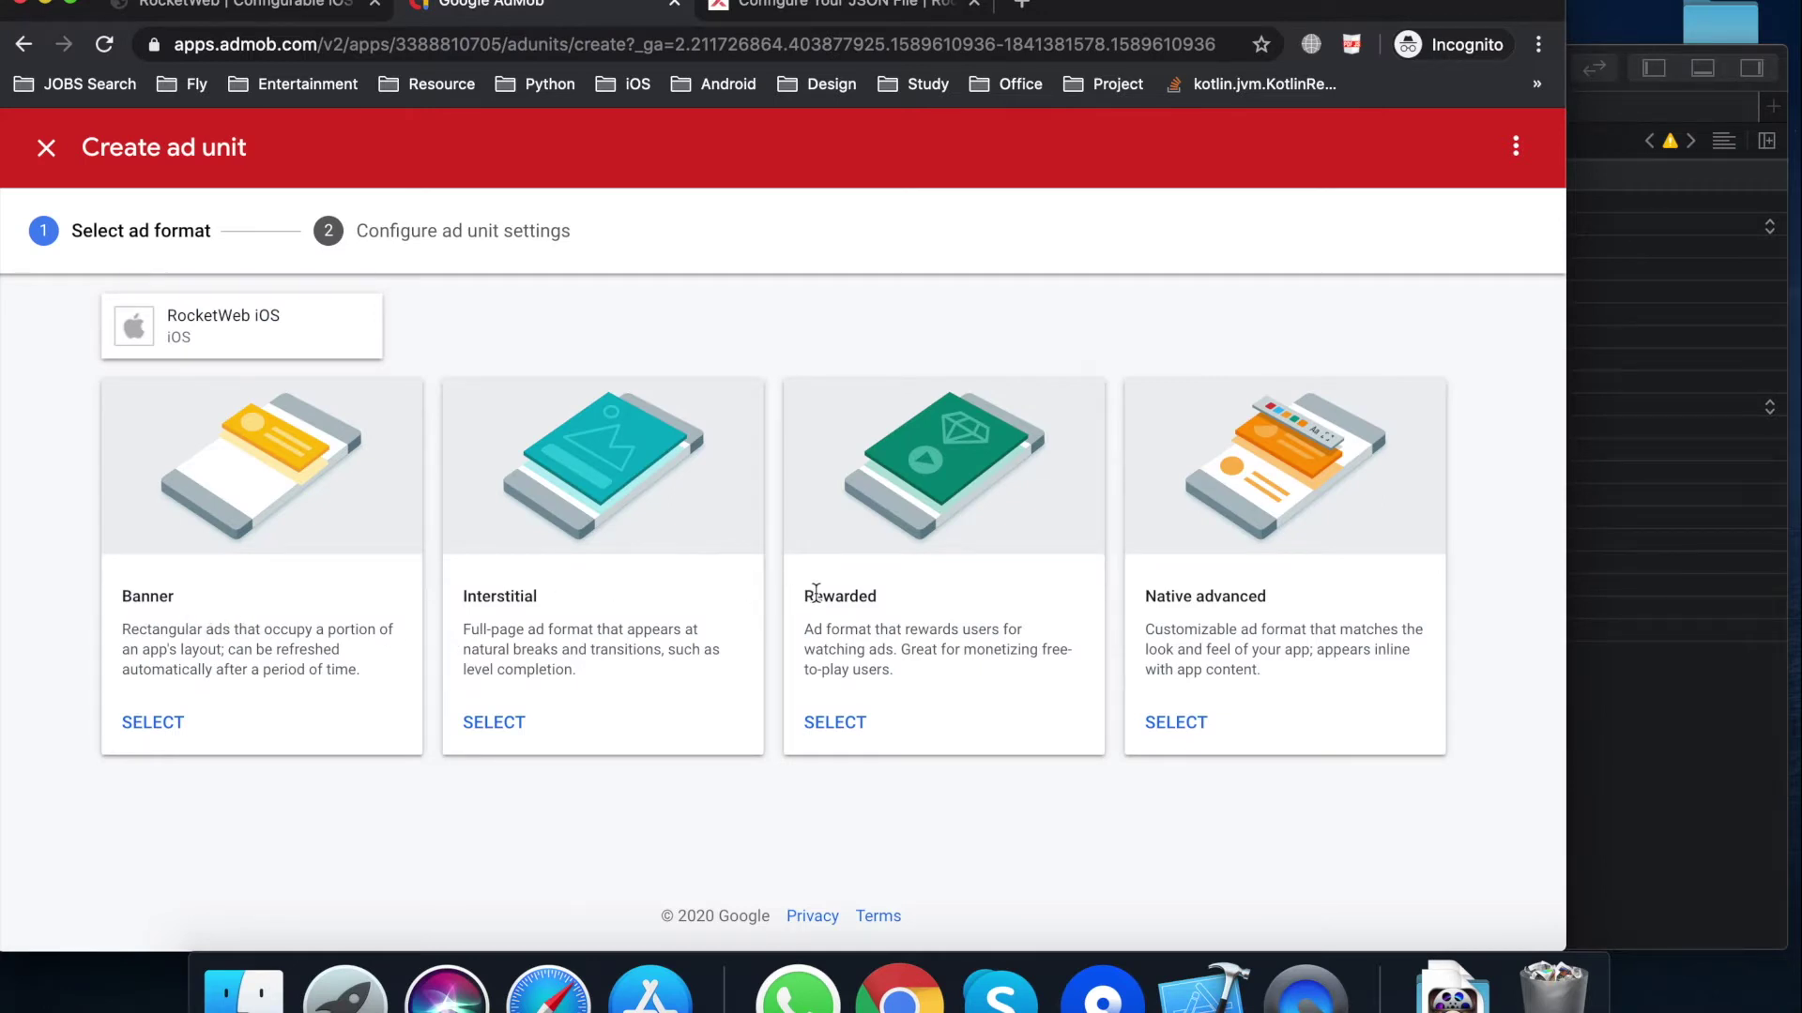
left_click(136, 726)
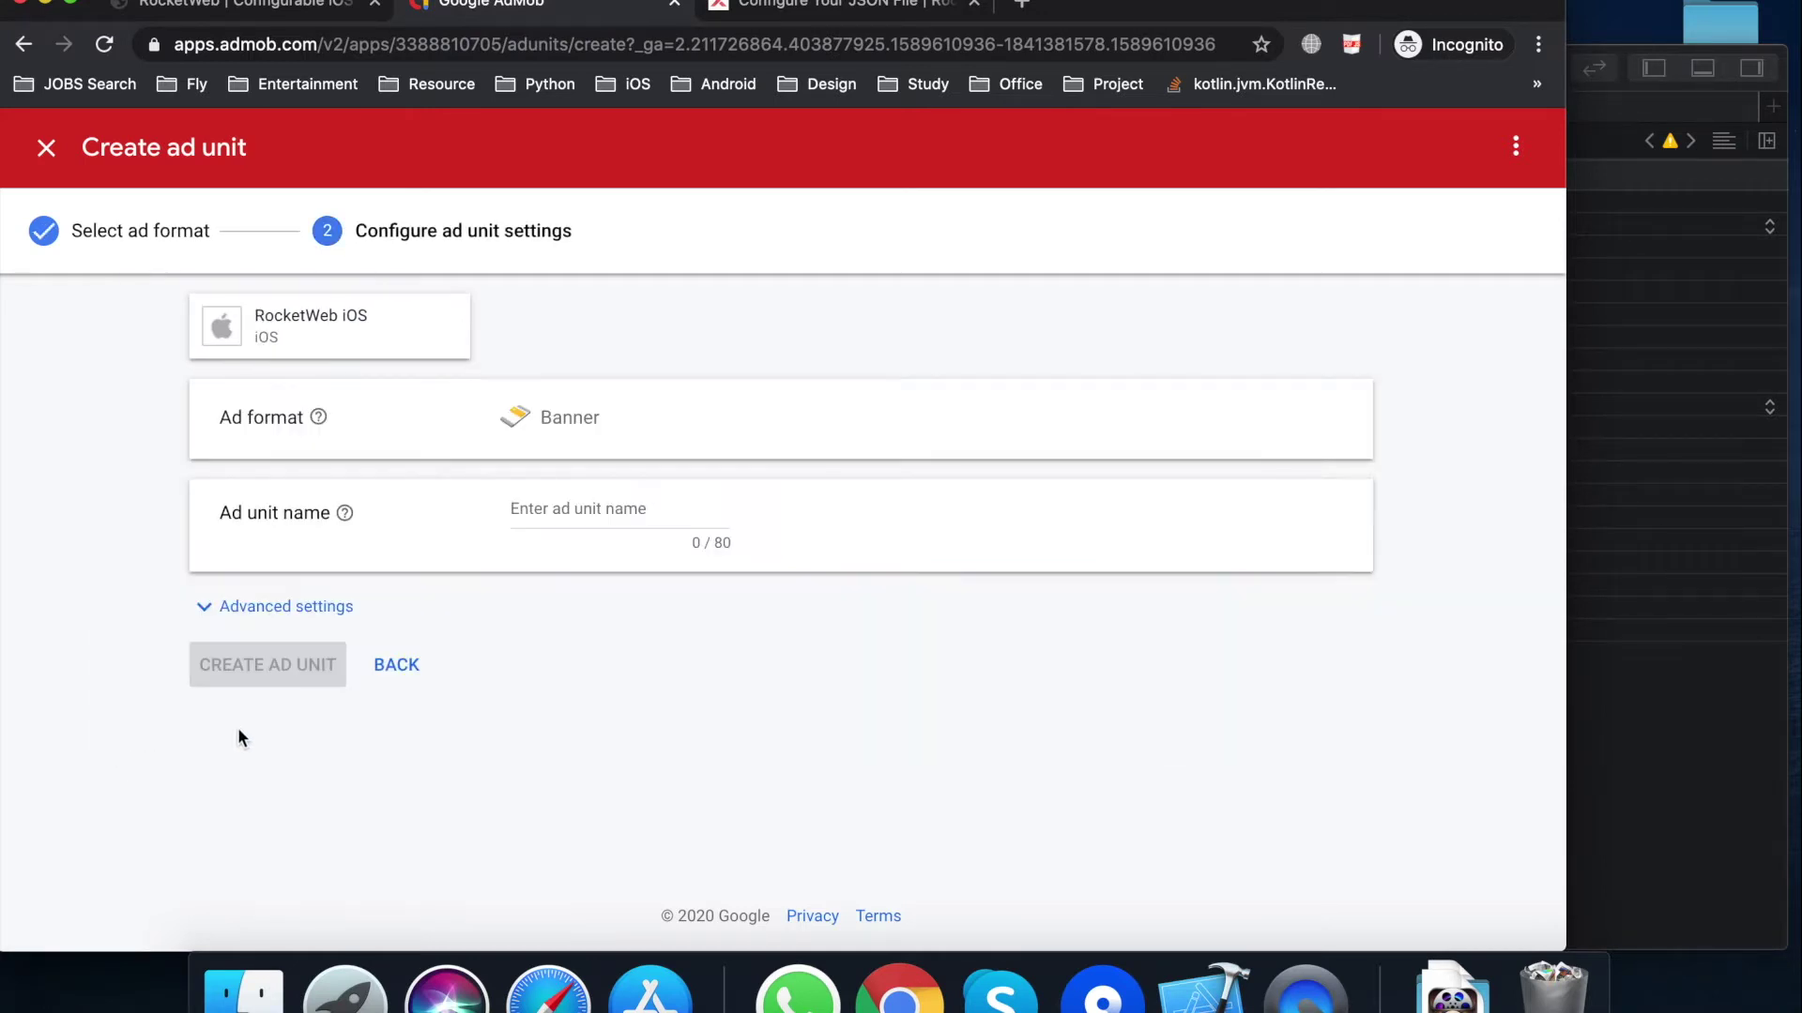
left_click(588, 514)
type("RocketWeb ba")
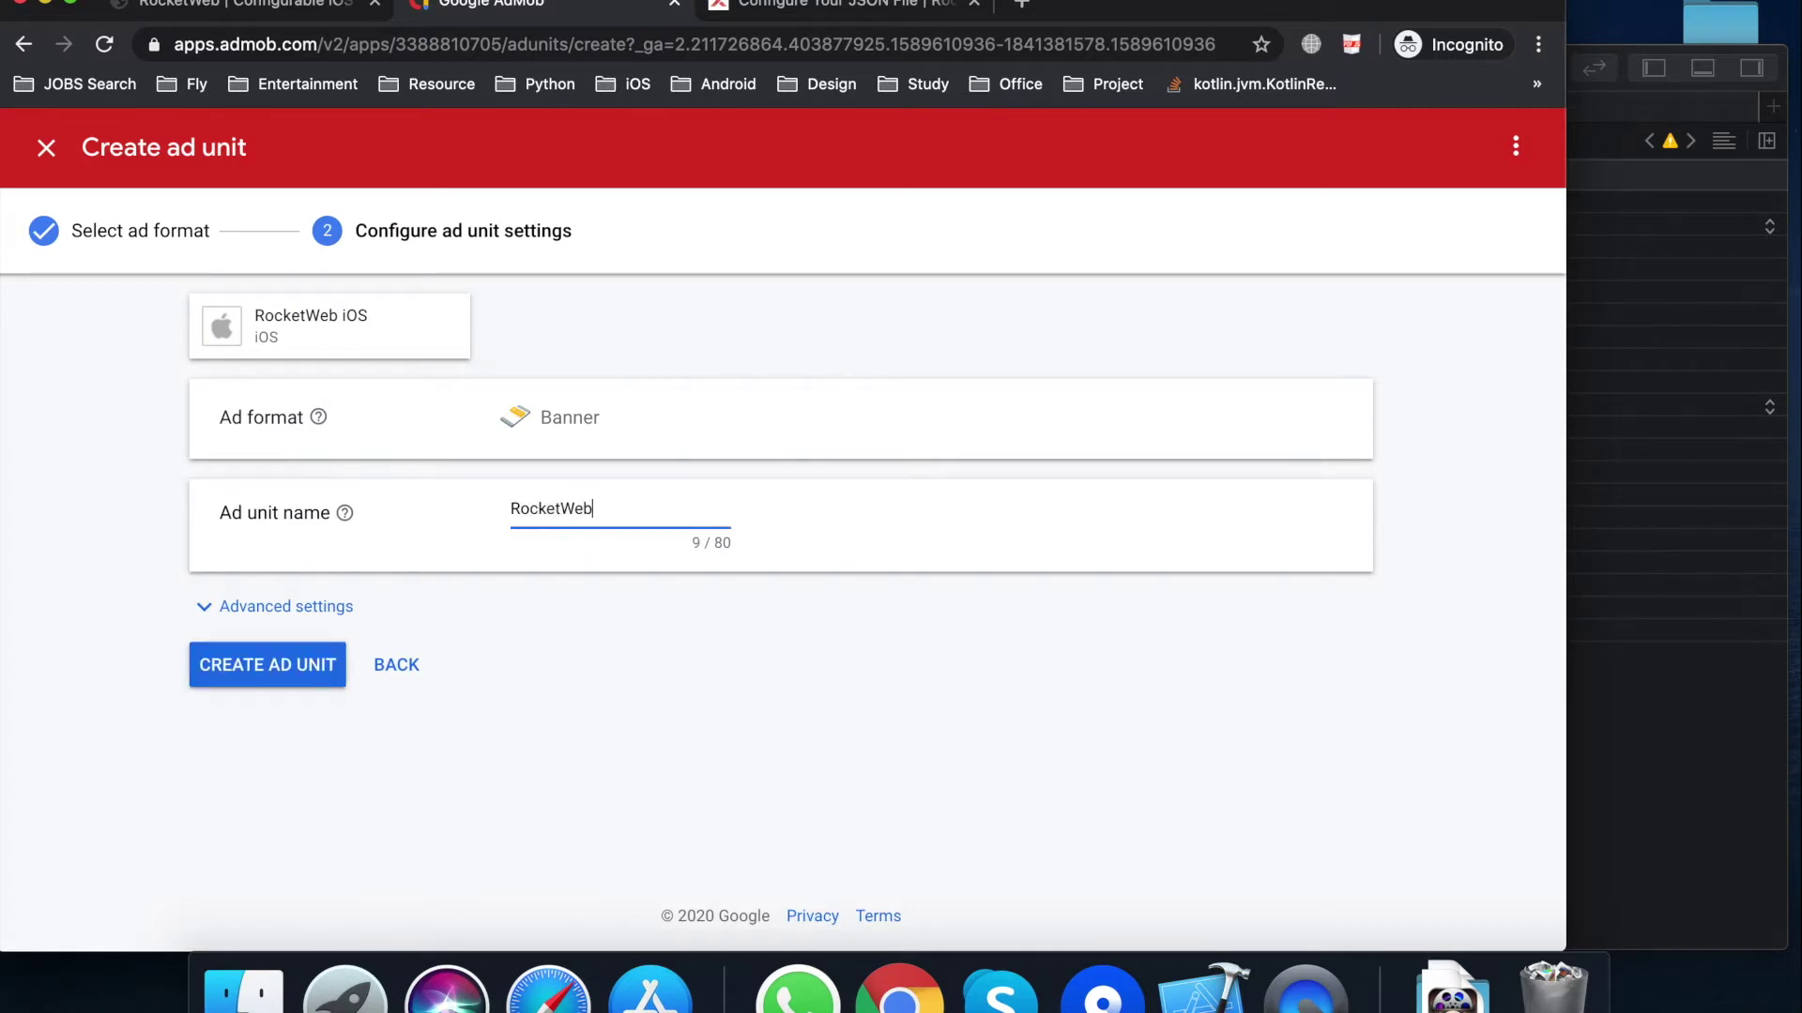
type("nner")
left_click(272, 664)
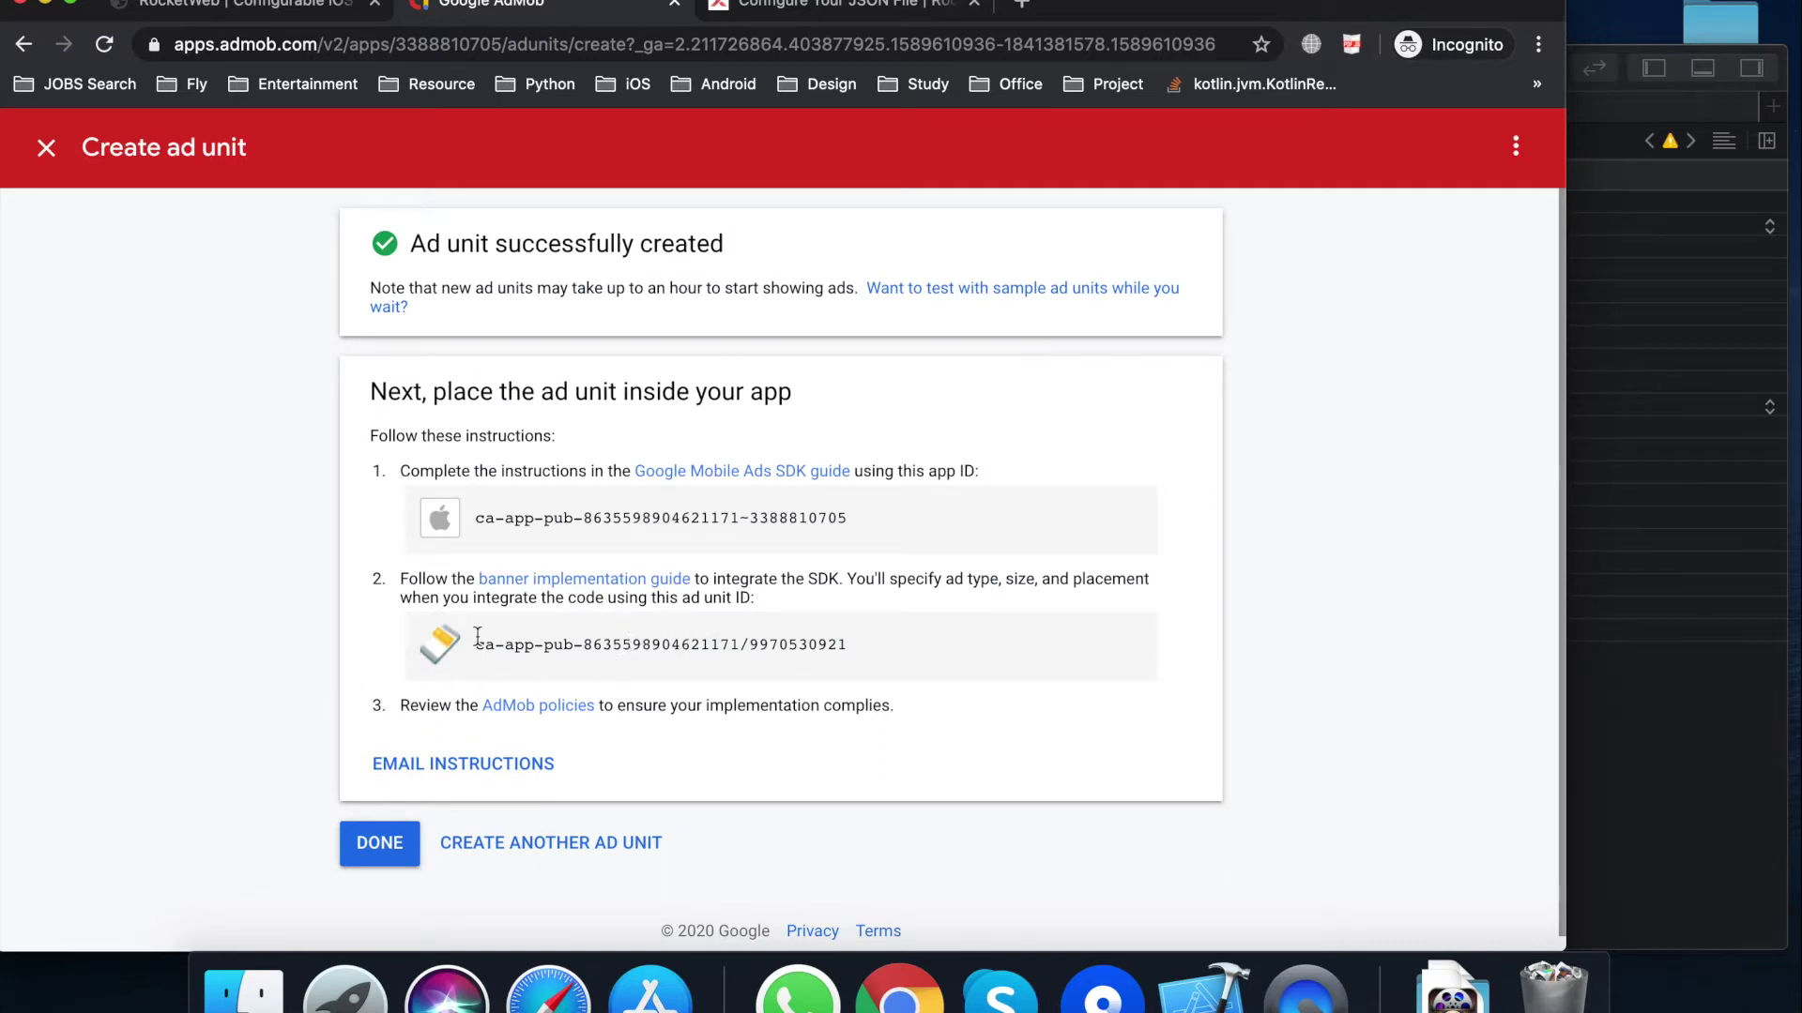
- Select the new banner ad unit ID and the app ID, then go to the JSON configuration form
left_click_drag(473, 646, 873, 640)
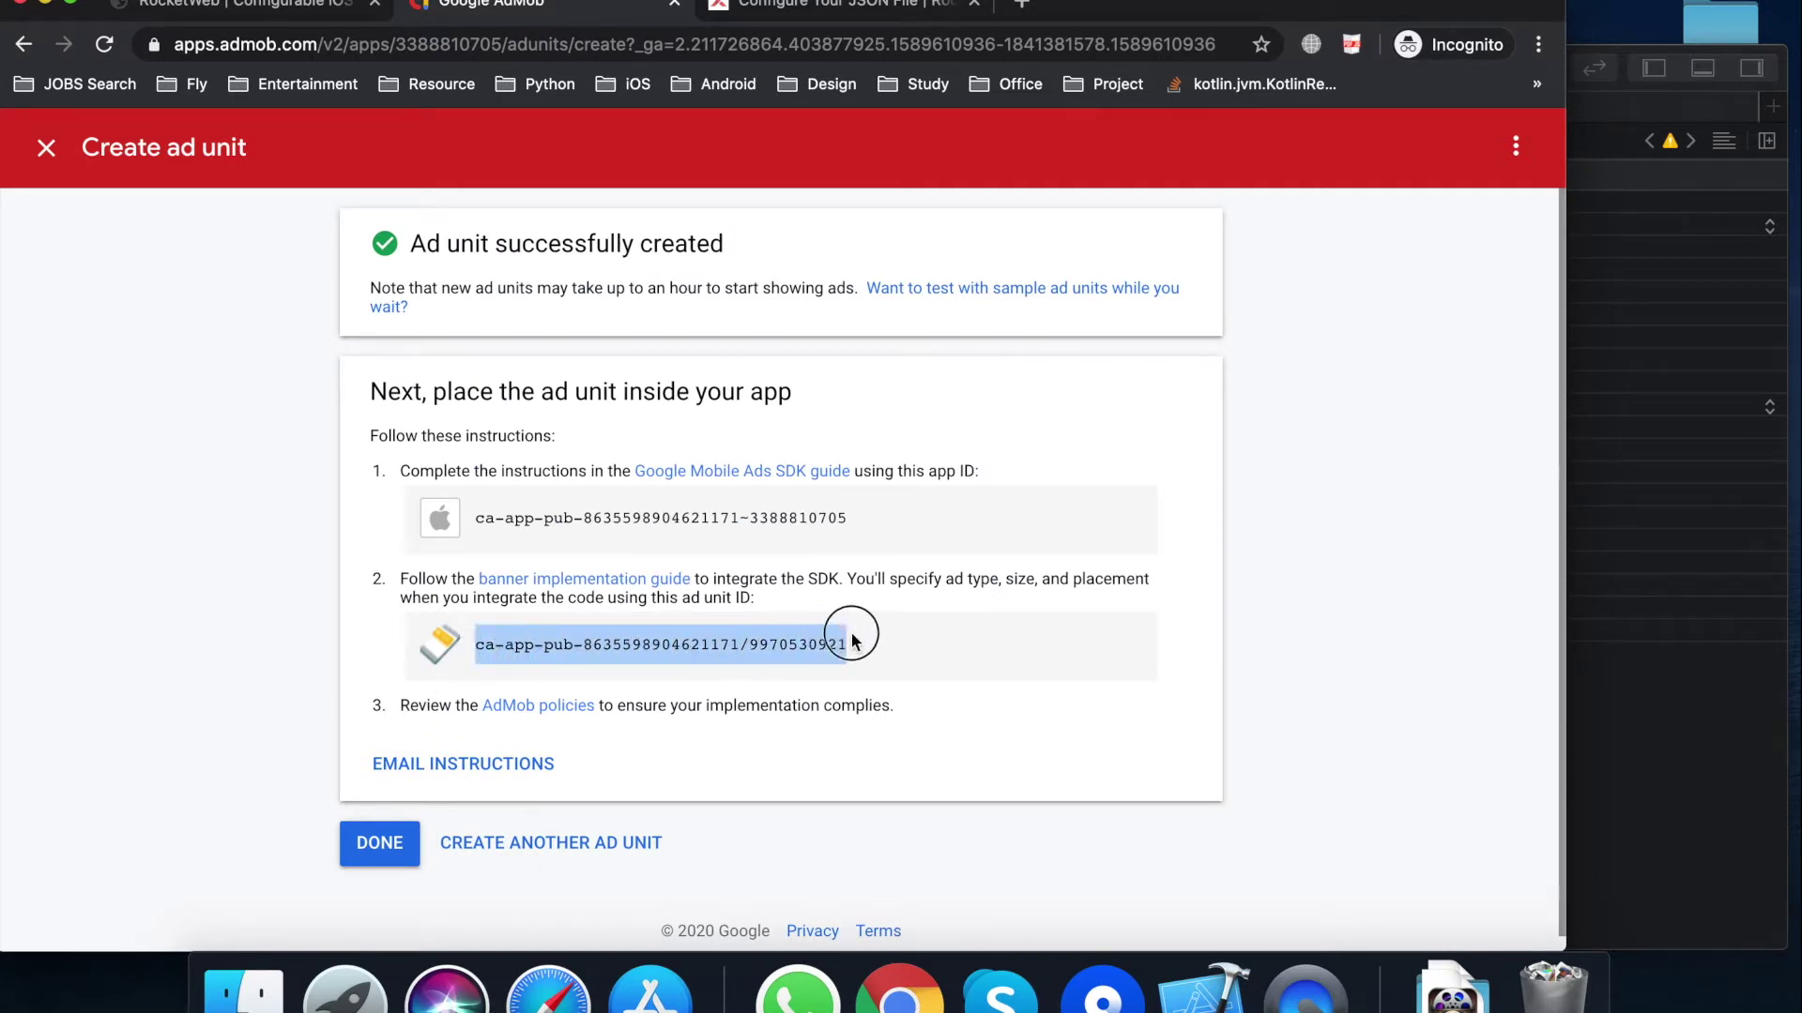
left_click(635, 549)
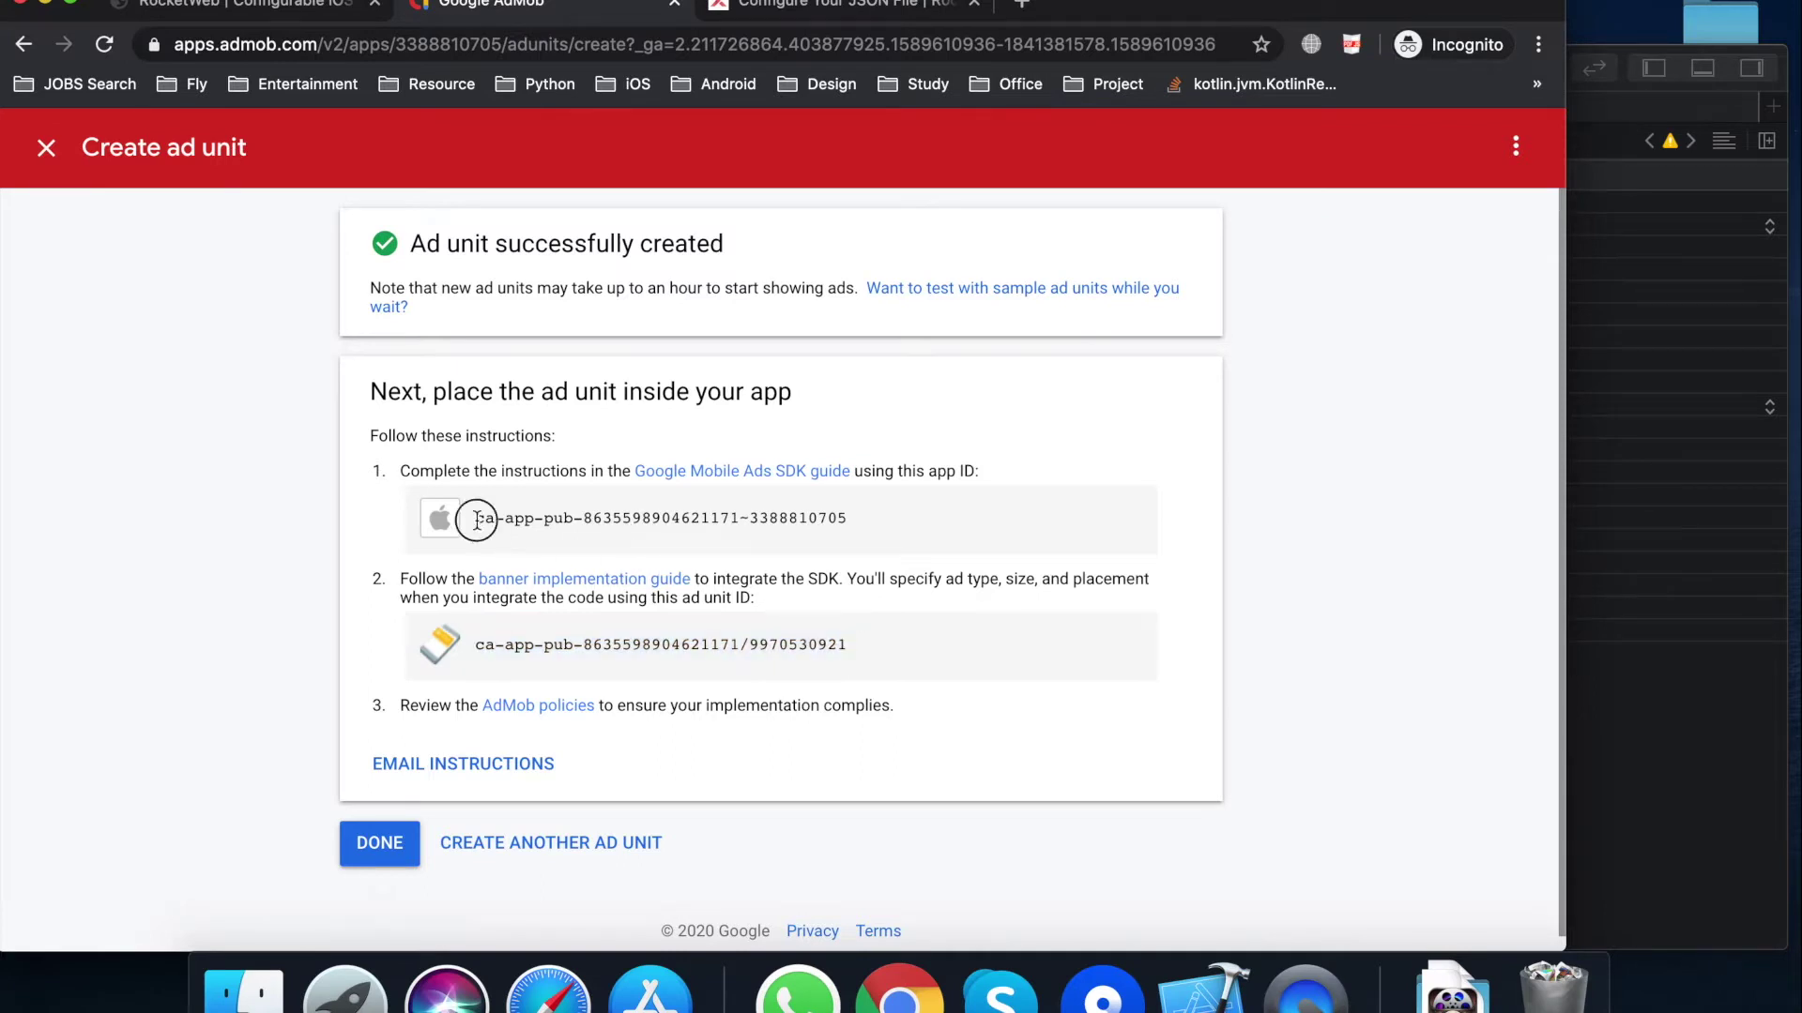
left_click_drag(475, 518, 880, 528)
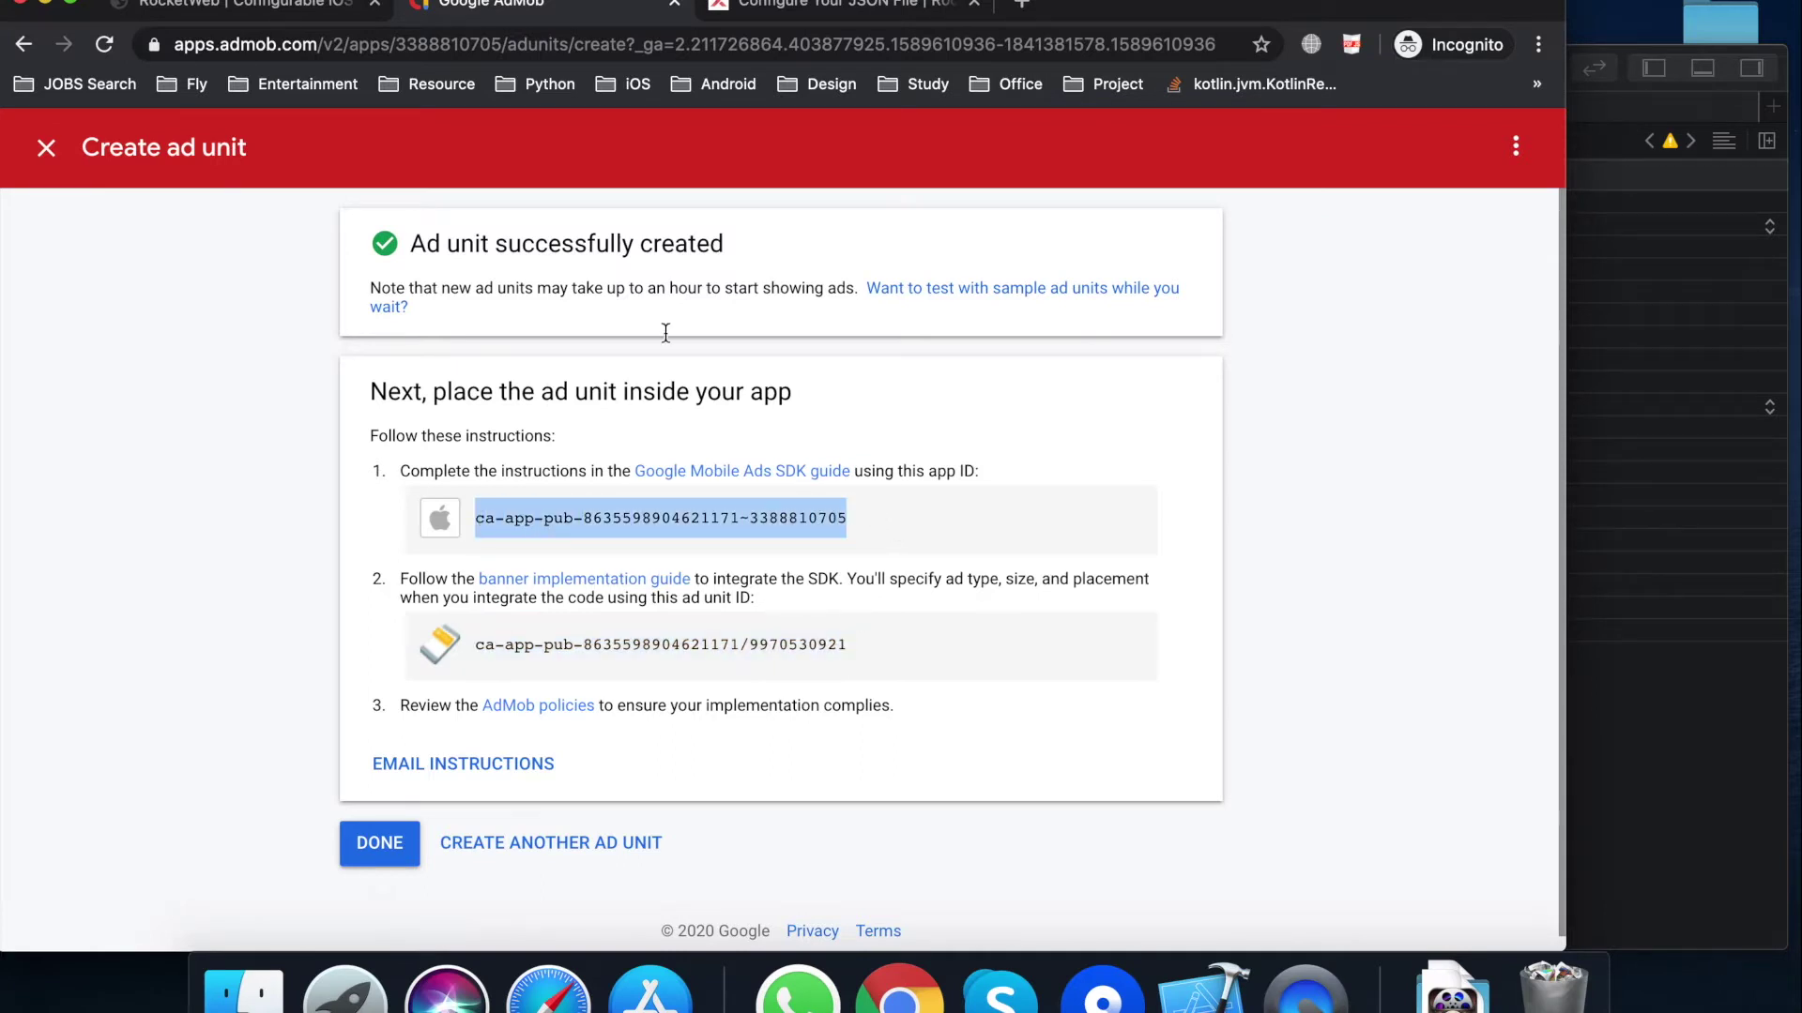
left_click(796, 19)
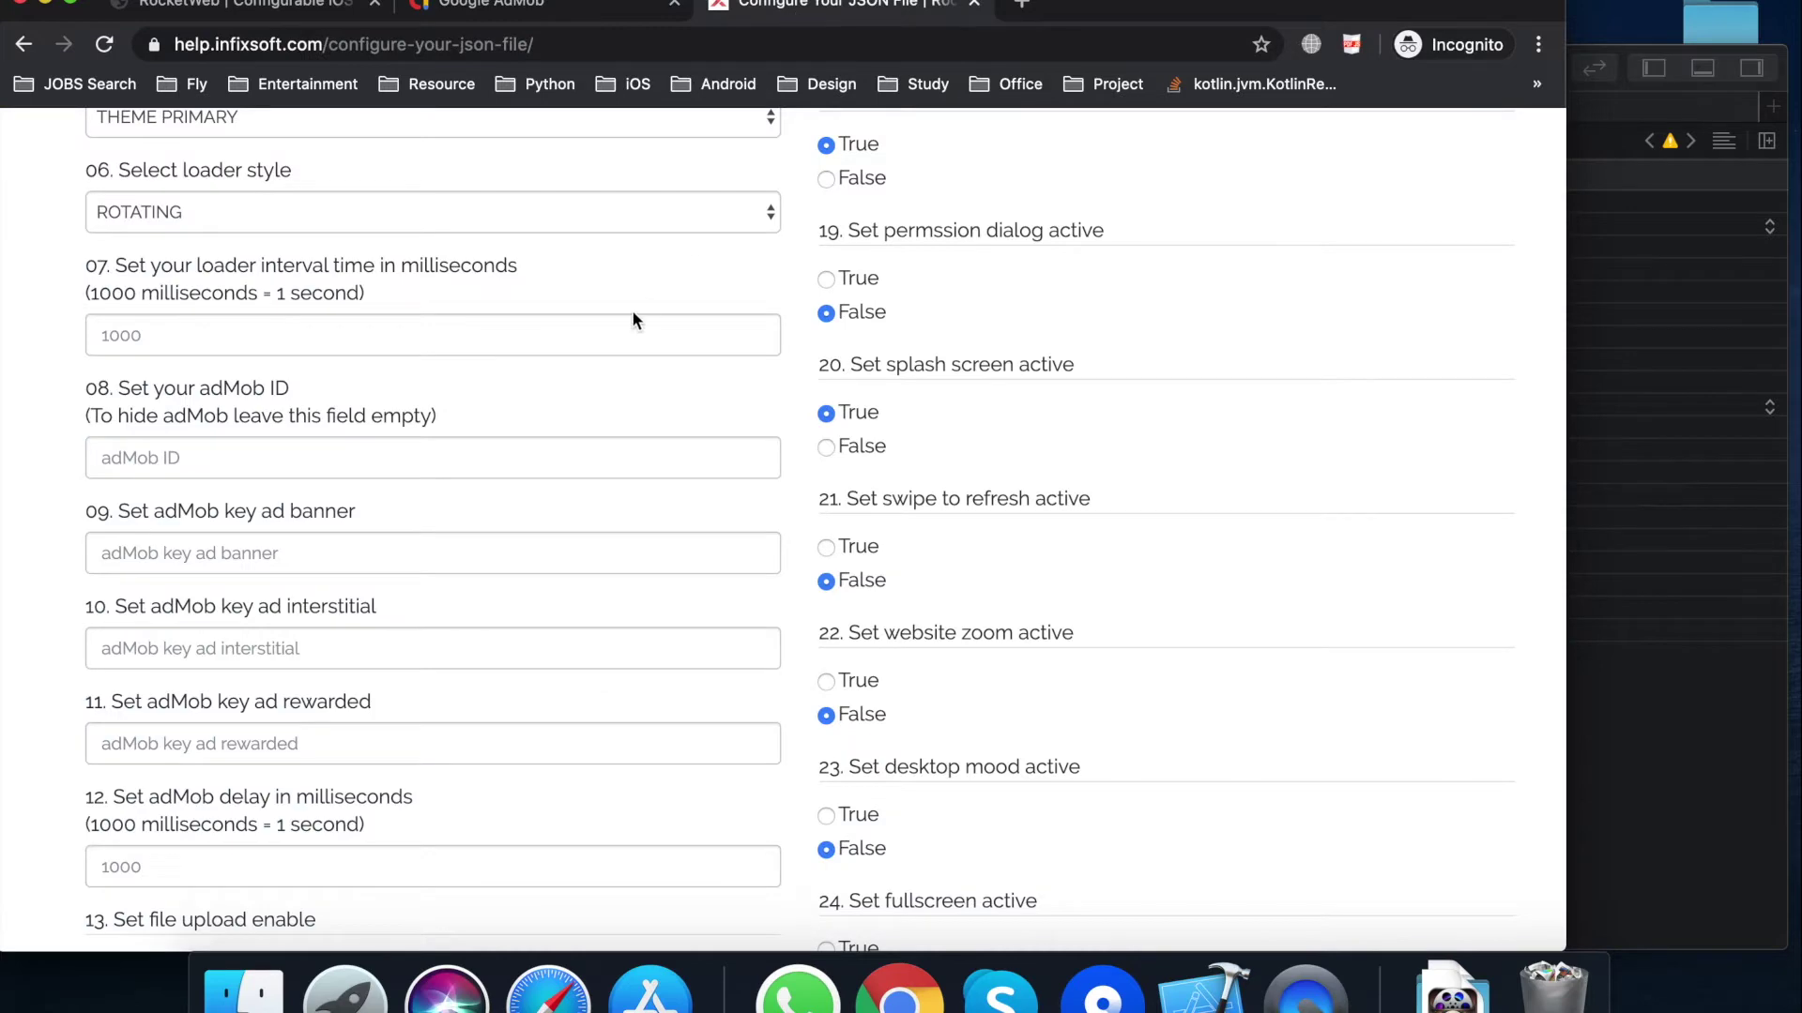
- Enter the RocketWeb iOS AdMob app ID into the adMob ID field
scroll(632, 310, "up", 1)
scroll(576, 341, "up", 1)
scroll(443, 427, "up", 5)
scroll(441, 427, "up", 1)
scroll(441, 427, "down", 3)
scroll(444, 431, "down", 3)
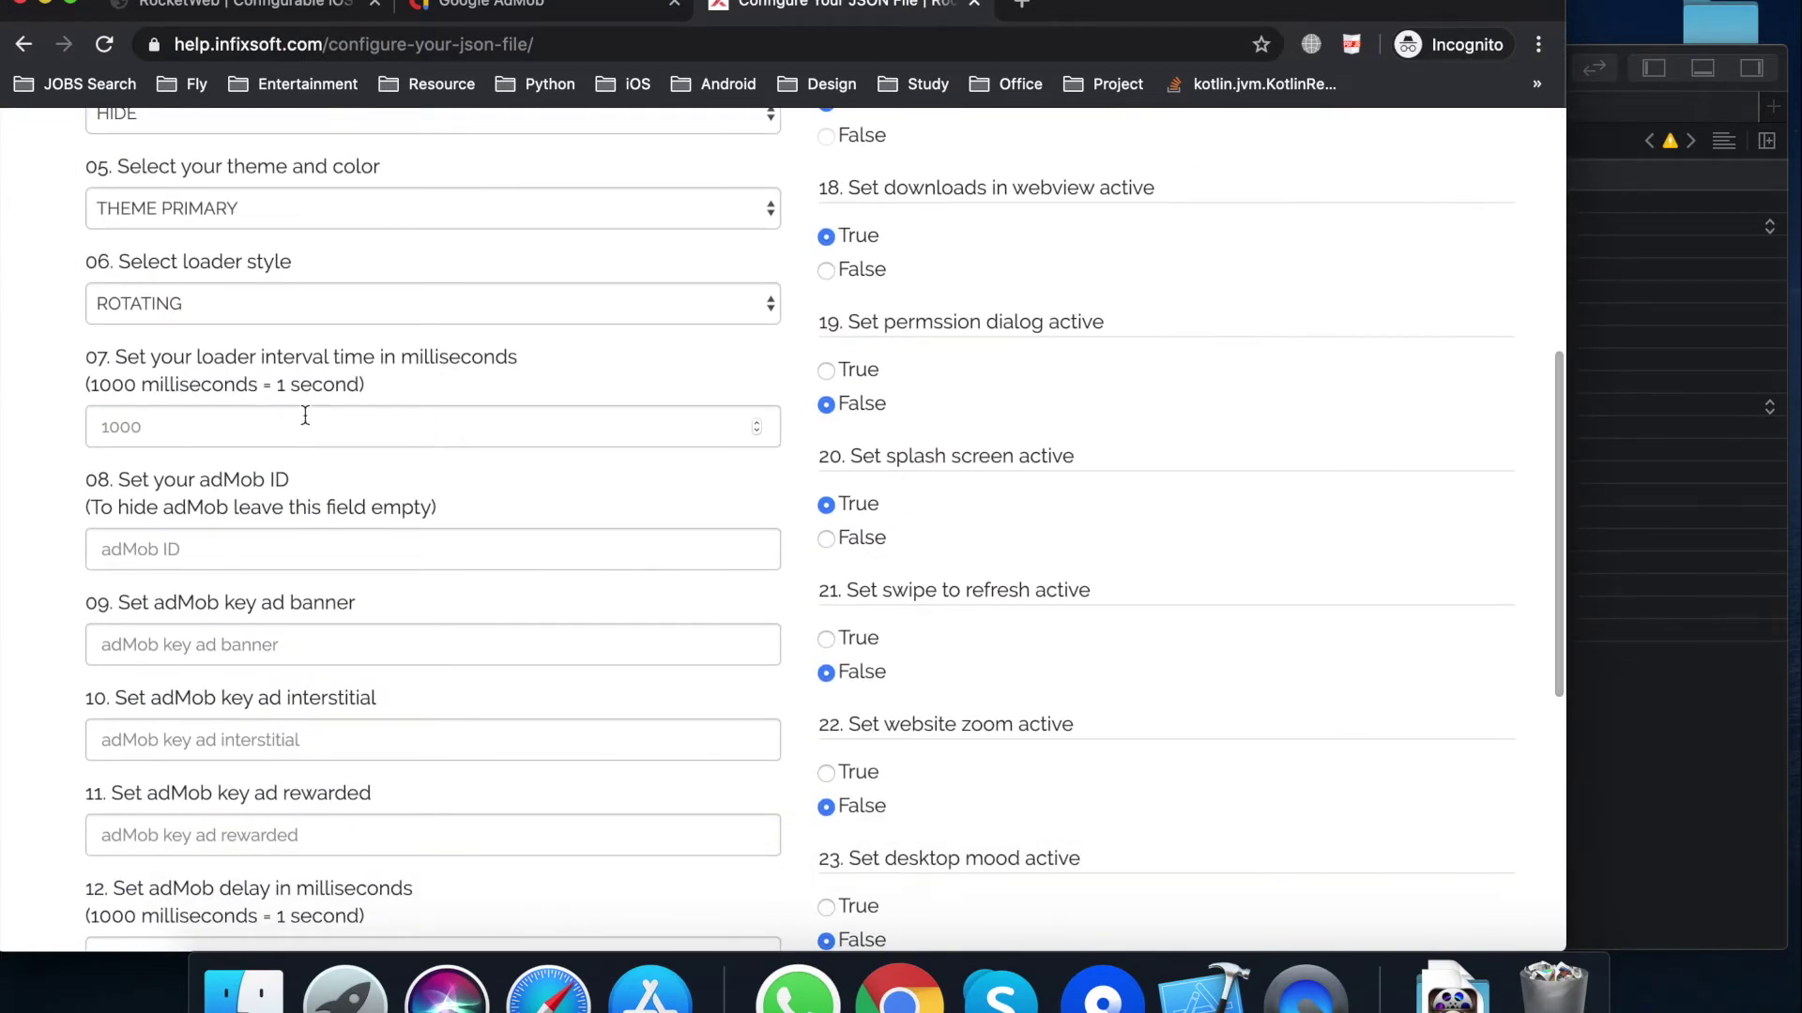
scroll(199, 593, "down", 2)
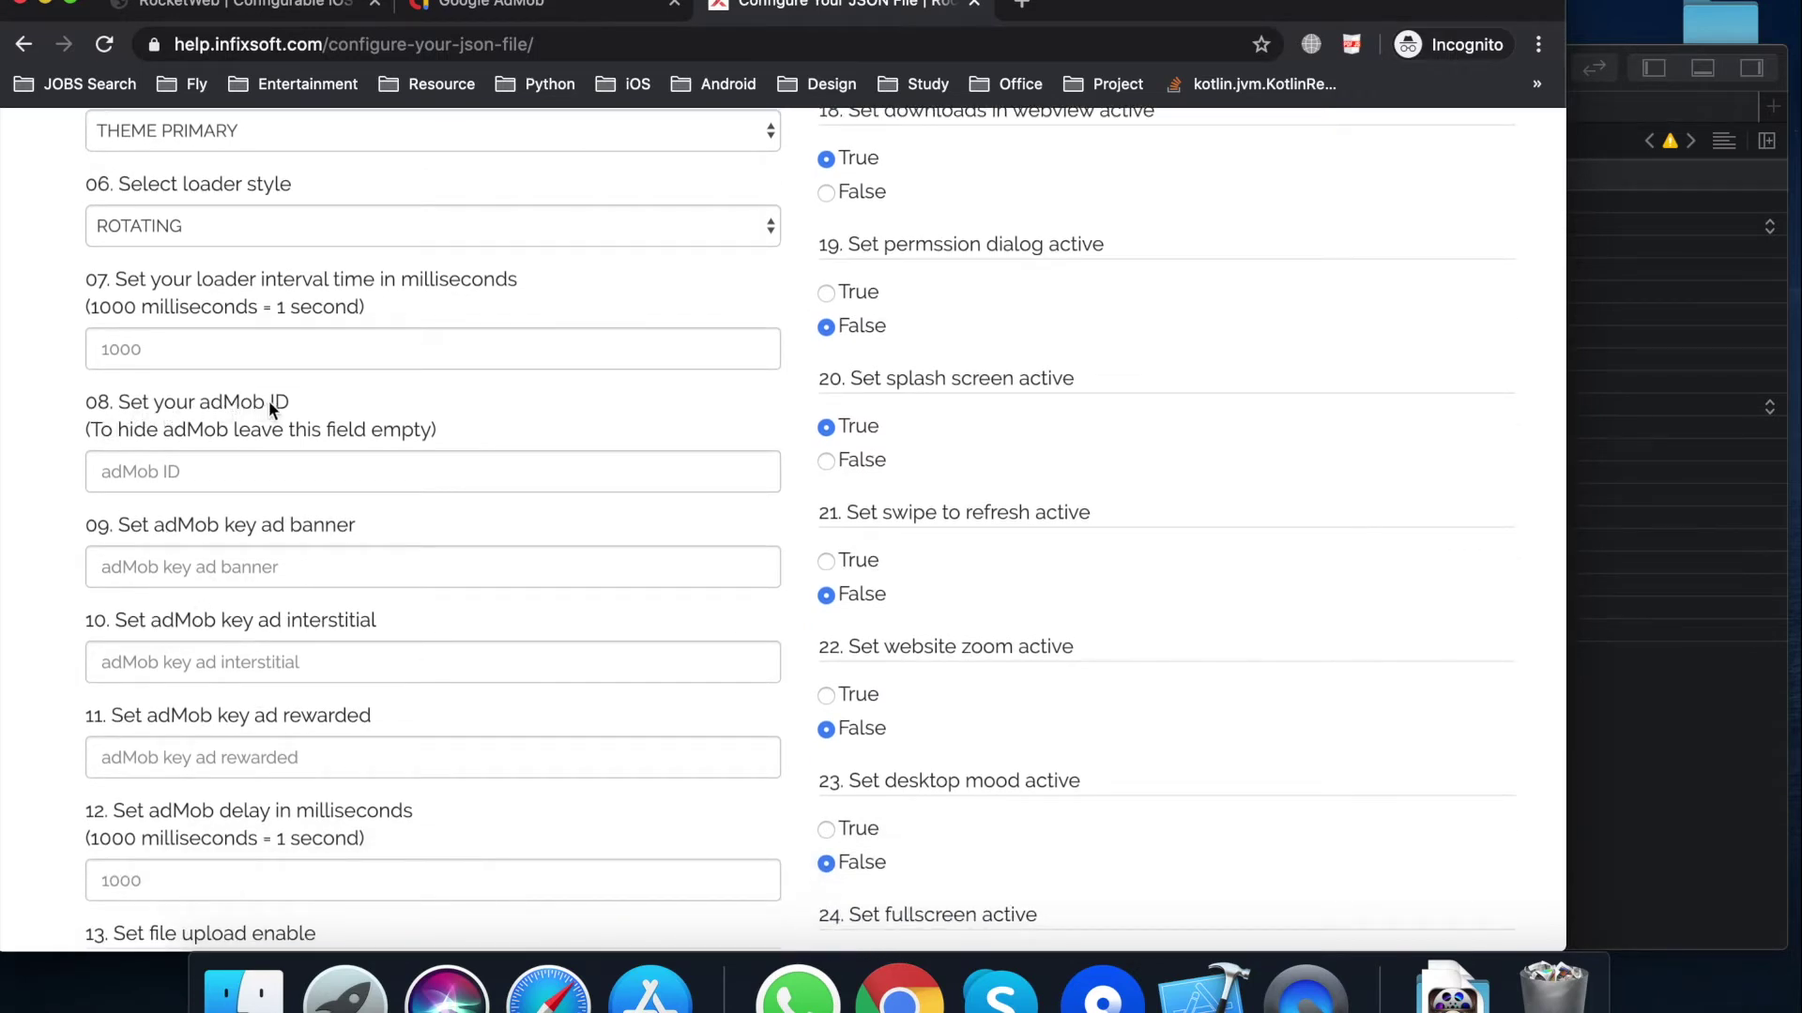
left_click(189, 471)
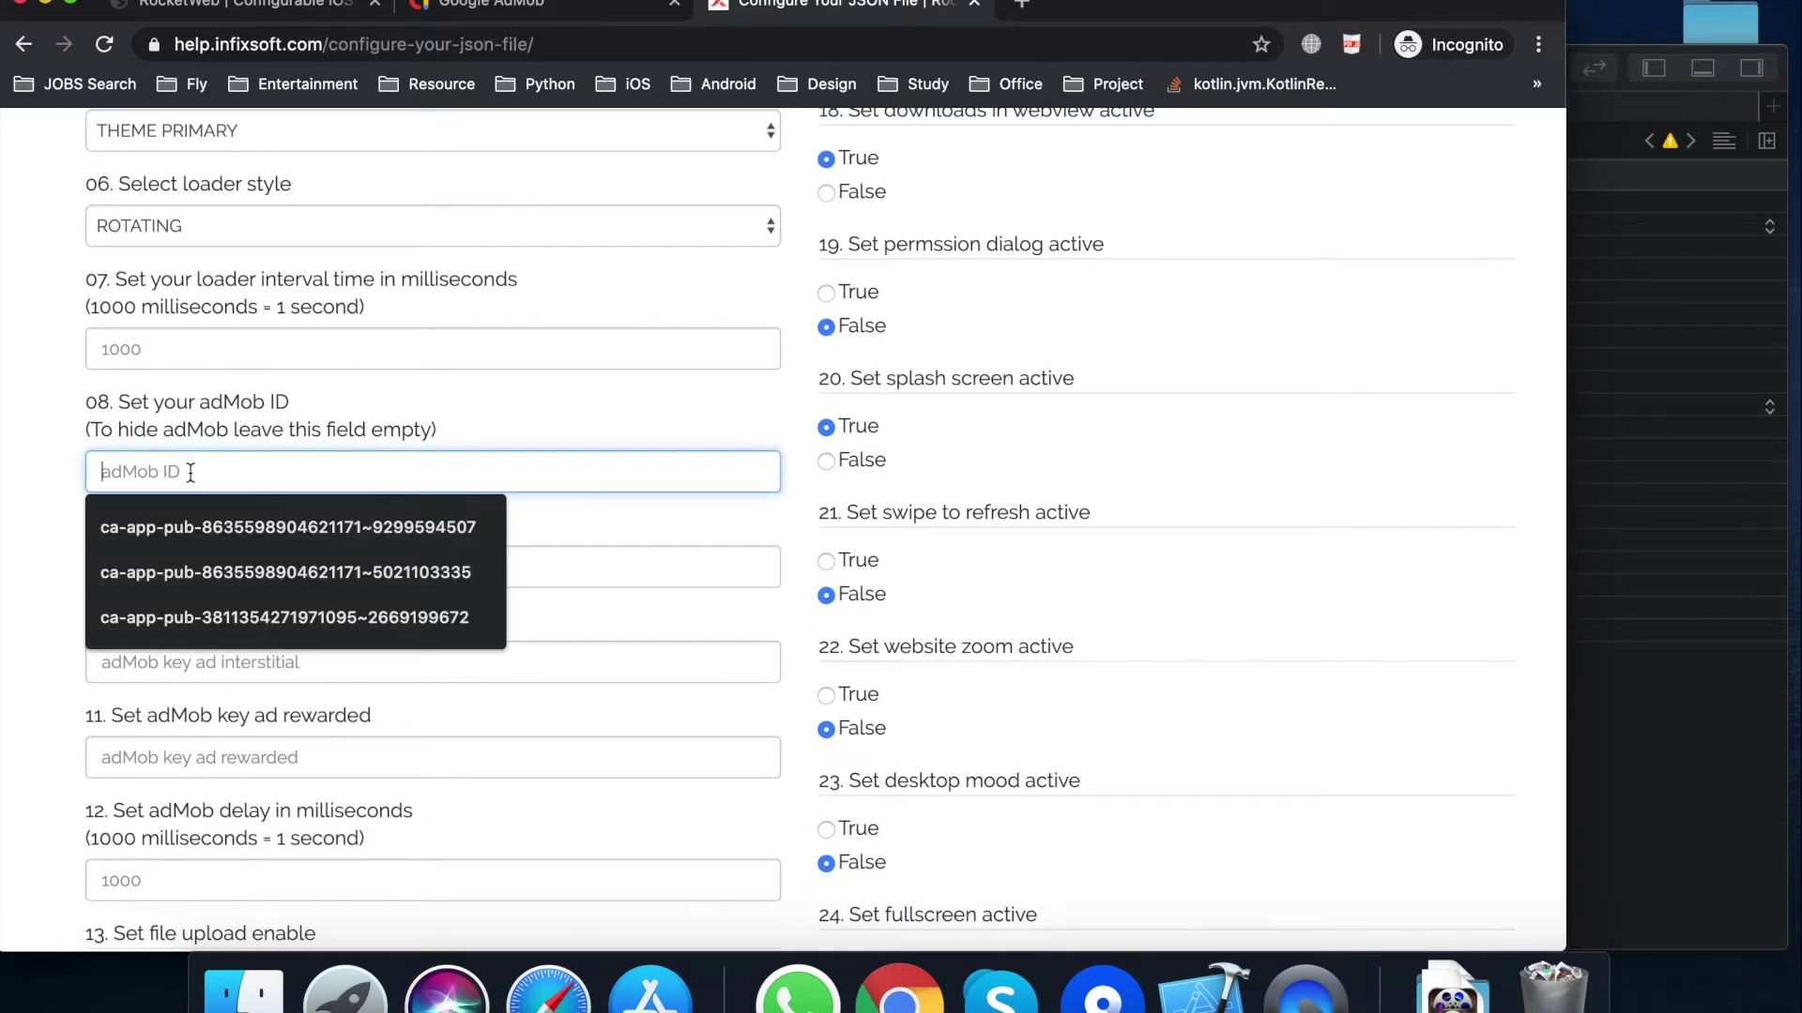
type("ca-app-pub-8635598904621171~3388810705")
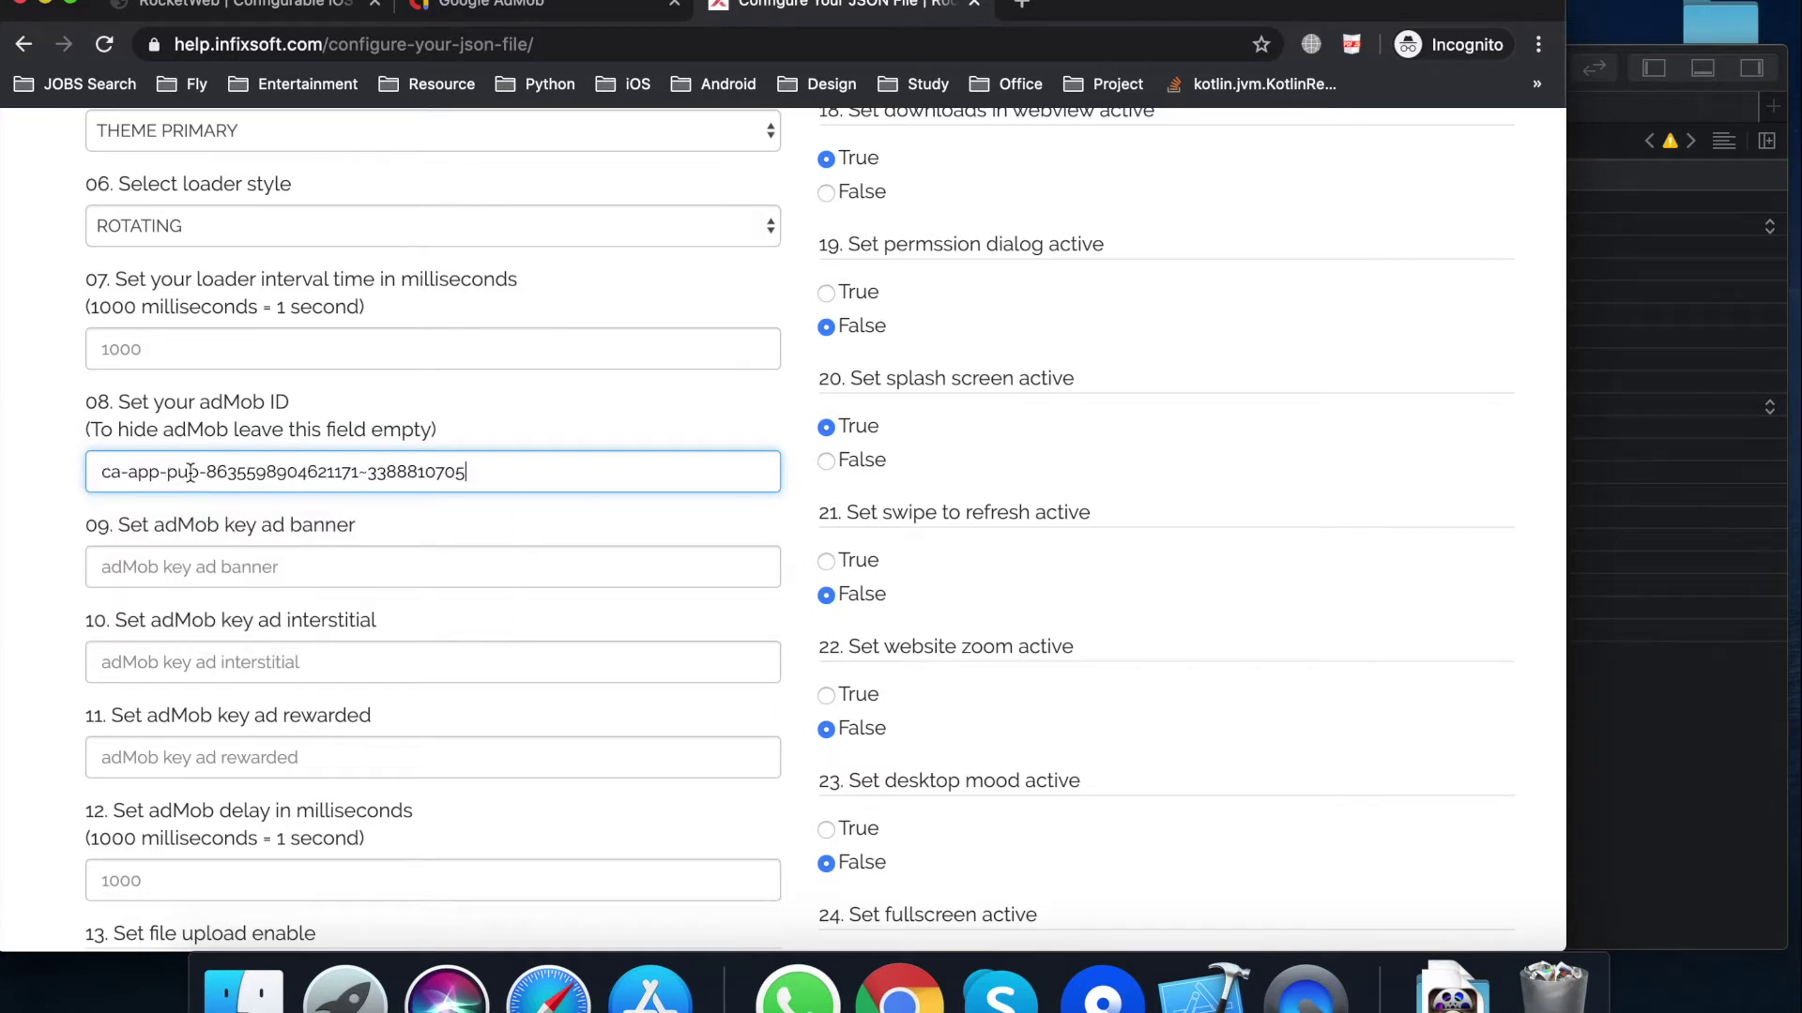
- Copy the banner ad unit ID from AdMob and paste it into the banner key field
scroll(189, 471, "down", 3)
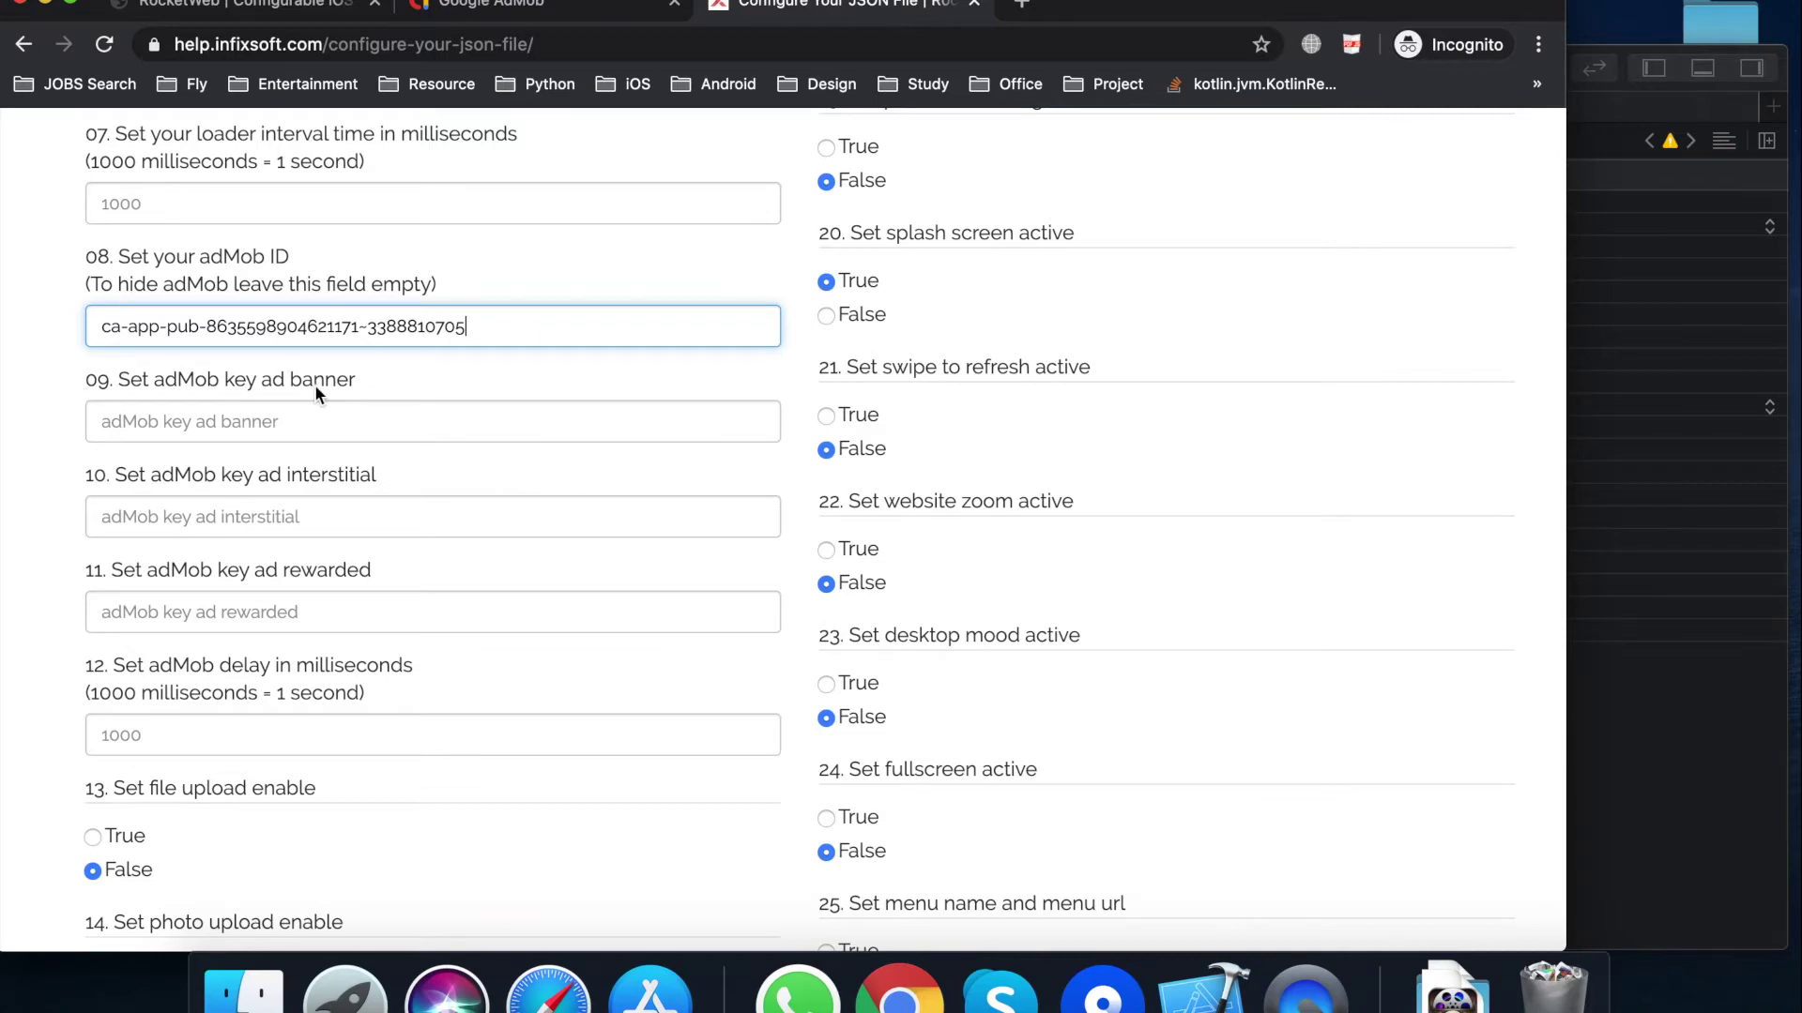
left_click(554, 9)
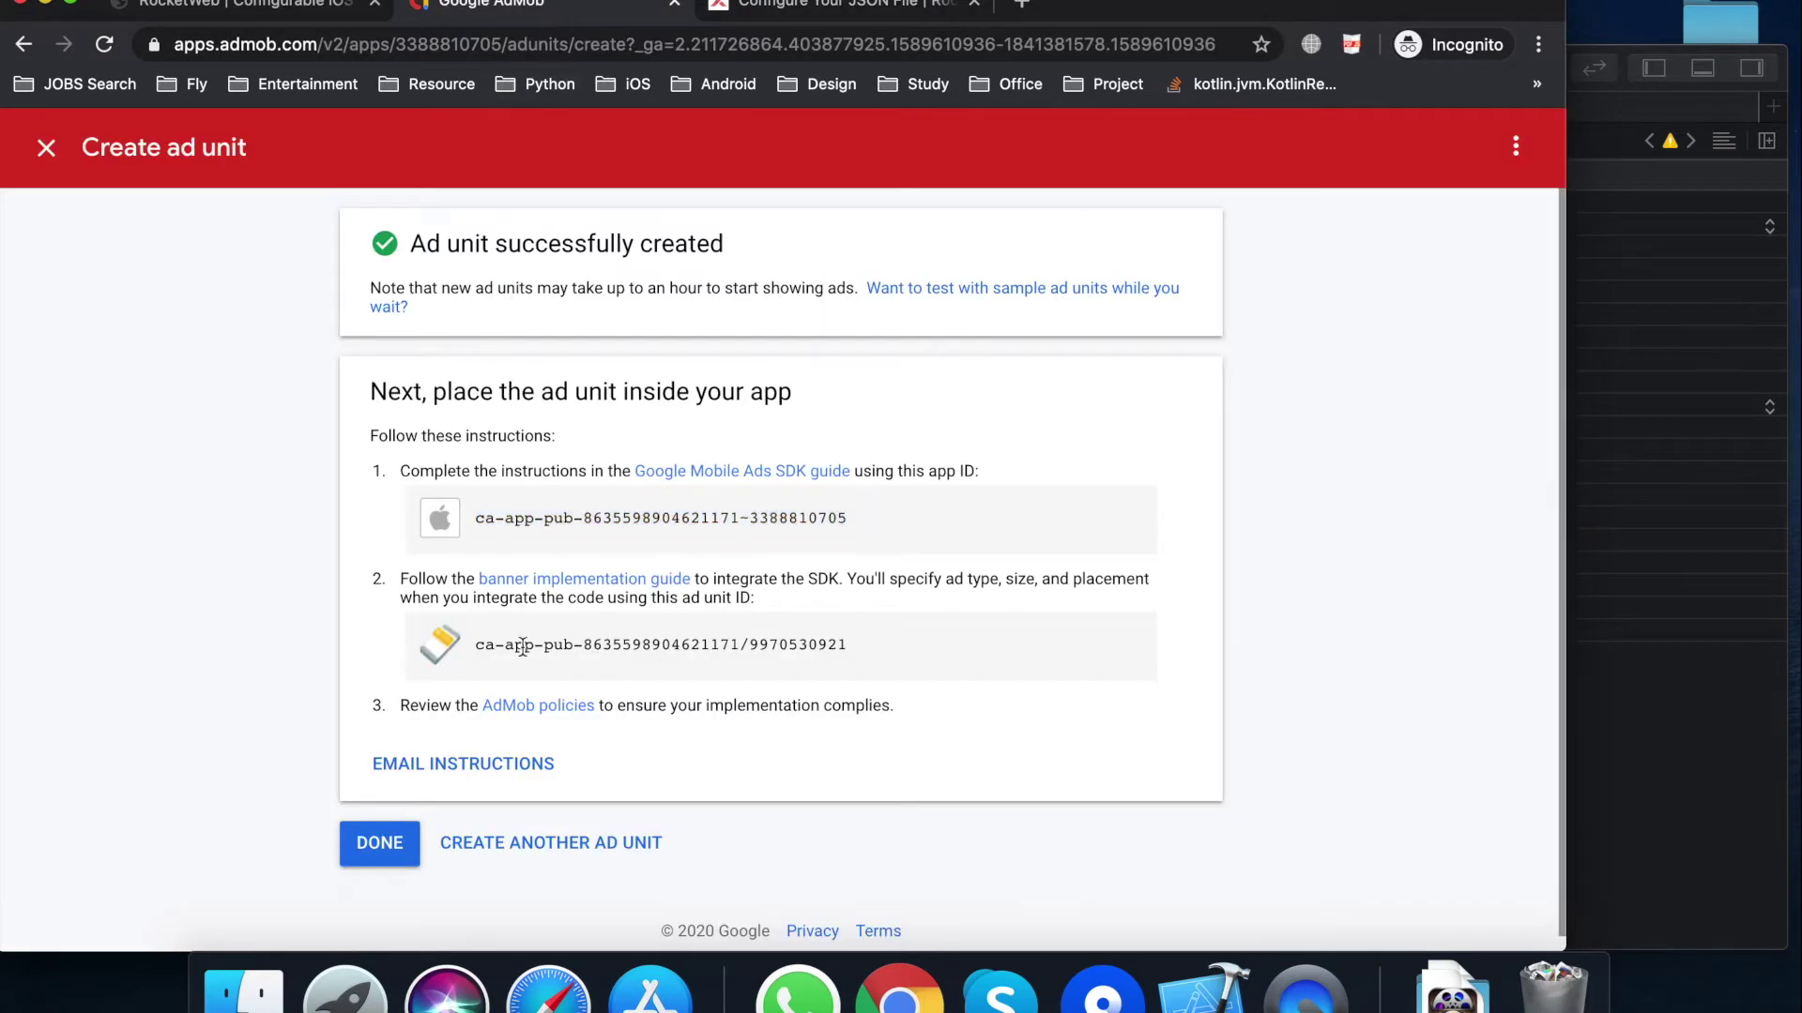
left_click_drag(476, 646, 892, 660)
key("super+c")
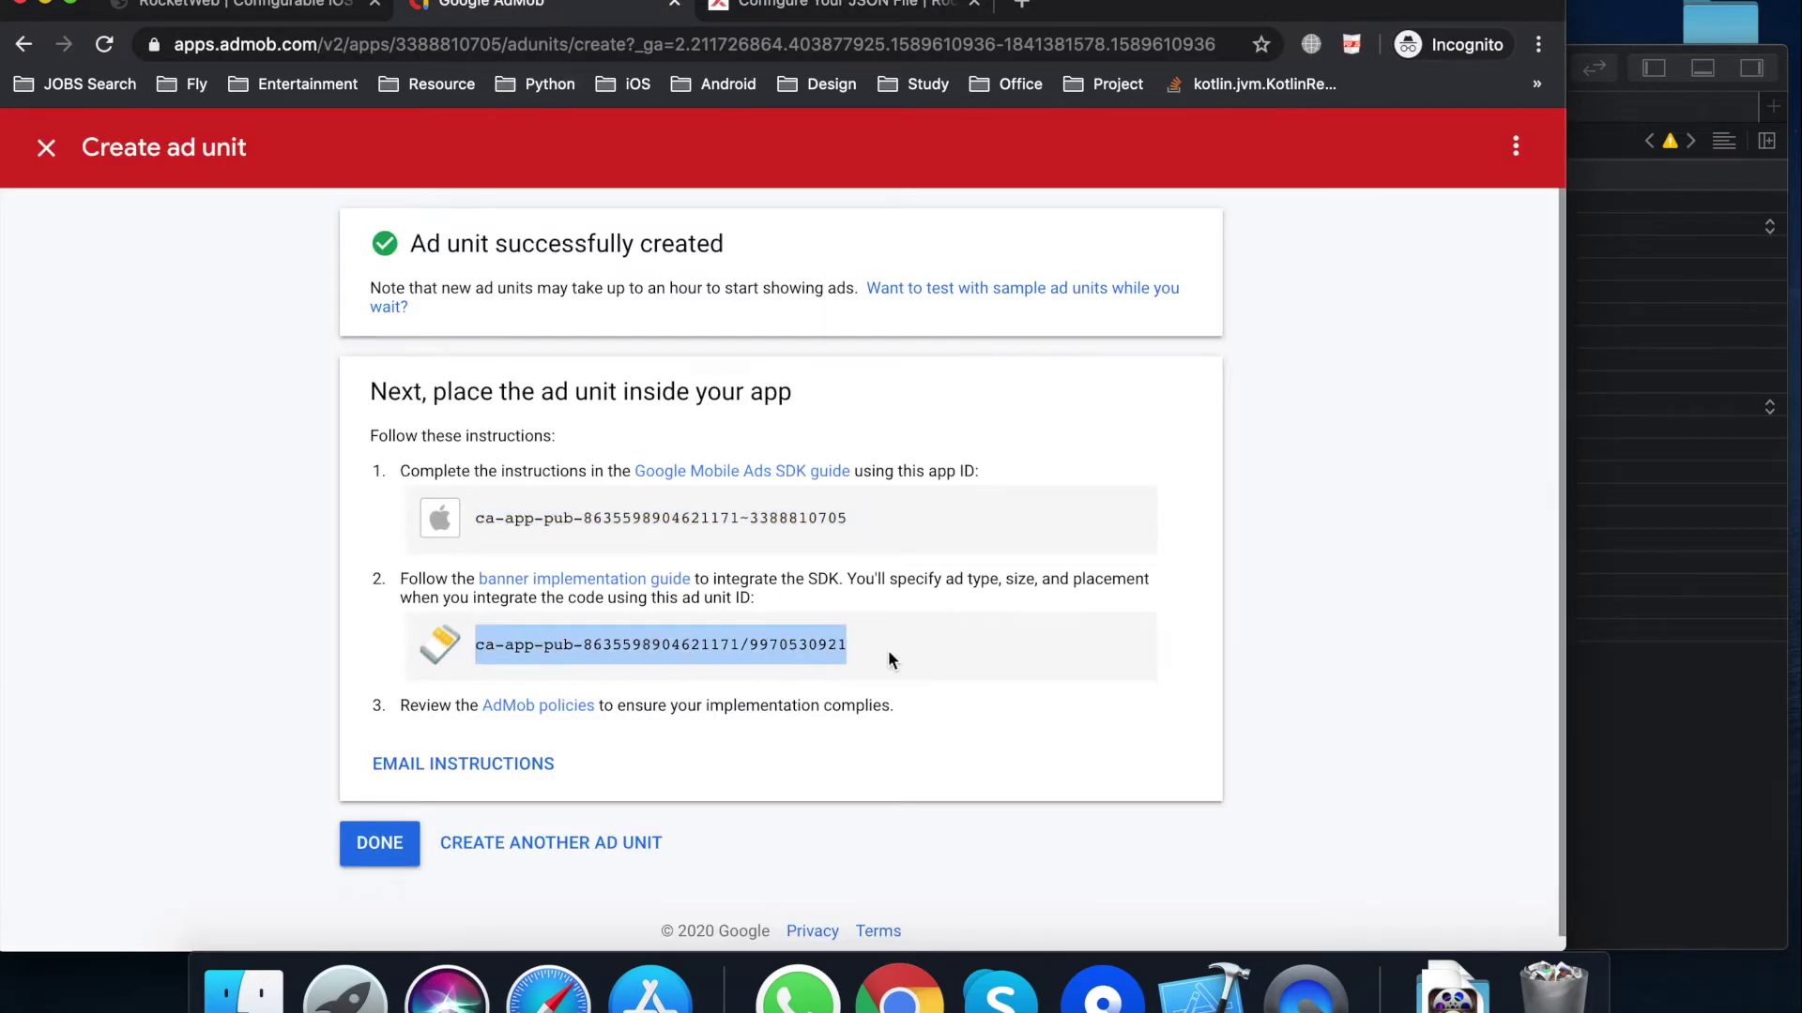
left_click(789, 10)
left_click(166, 424)
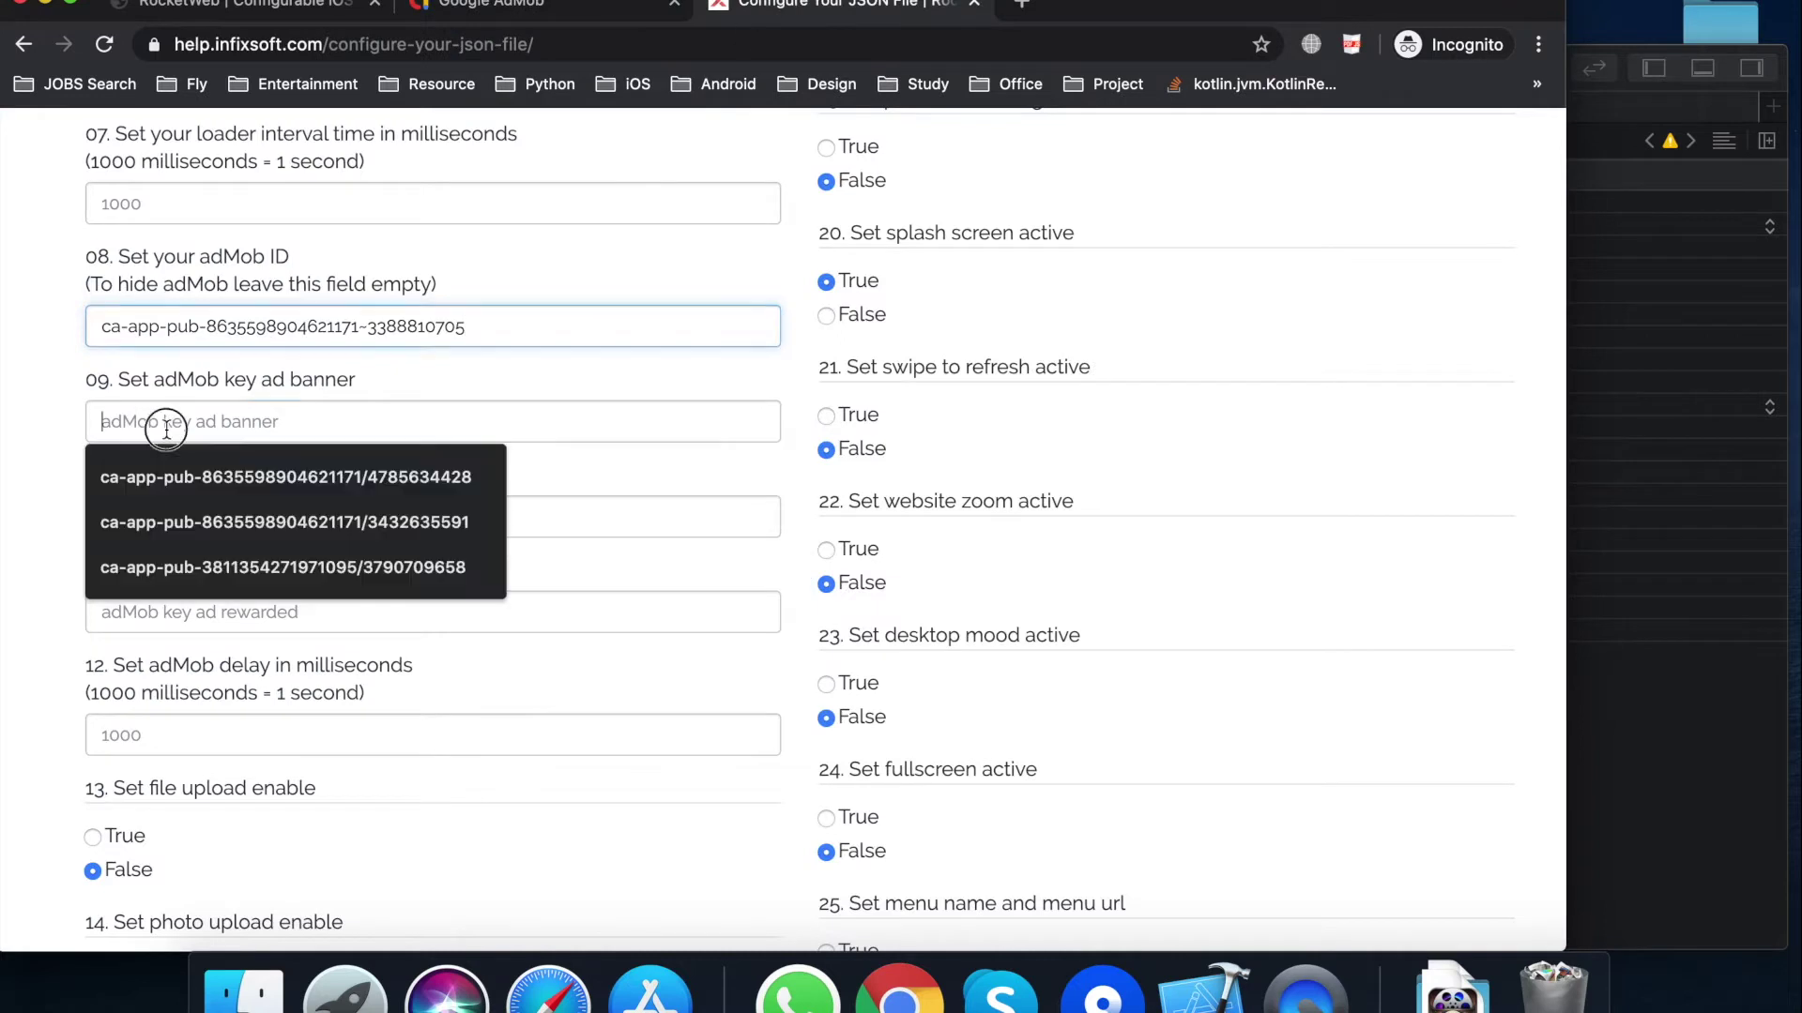
key("super+v")
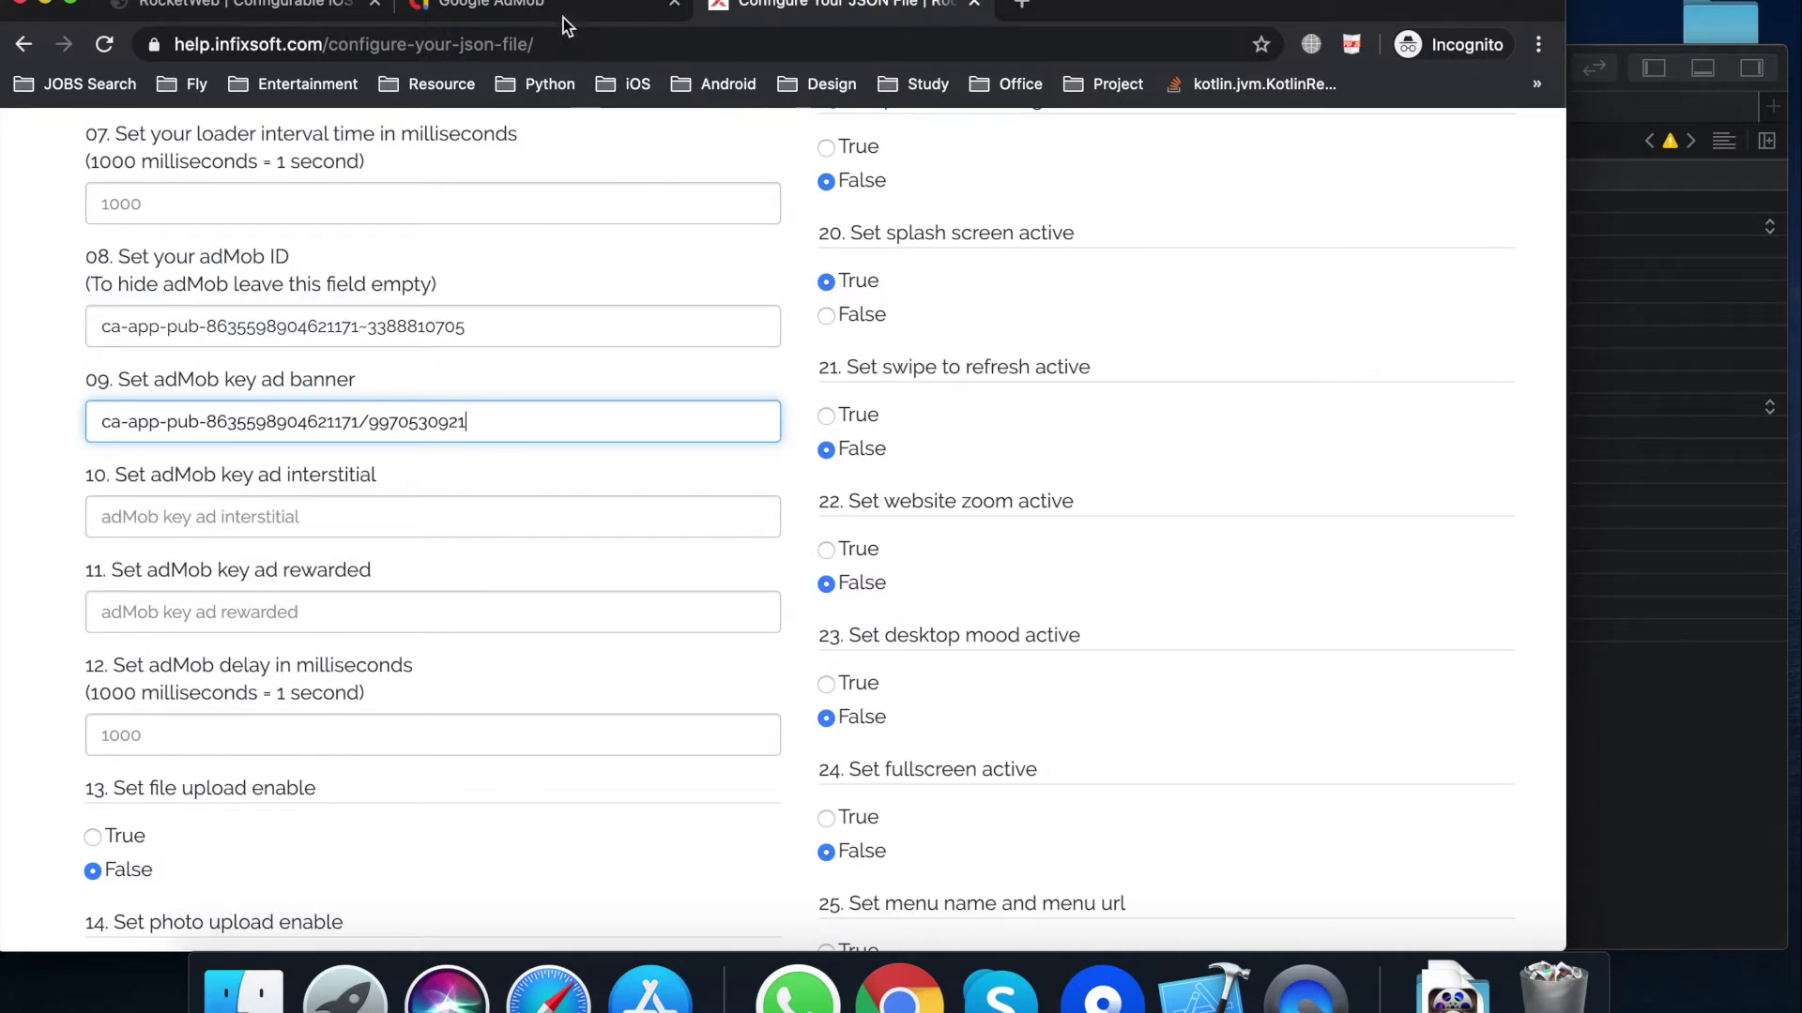
left_click(563, 18)
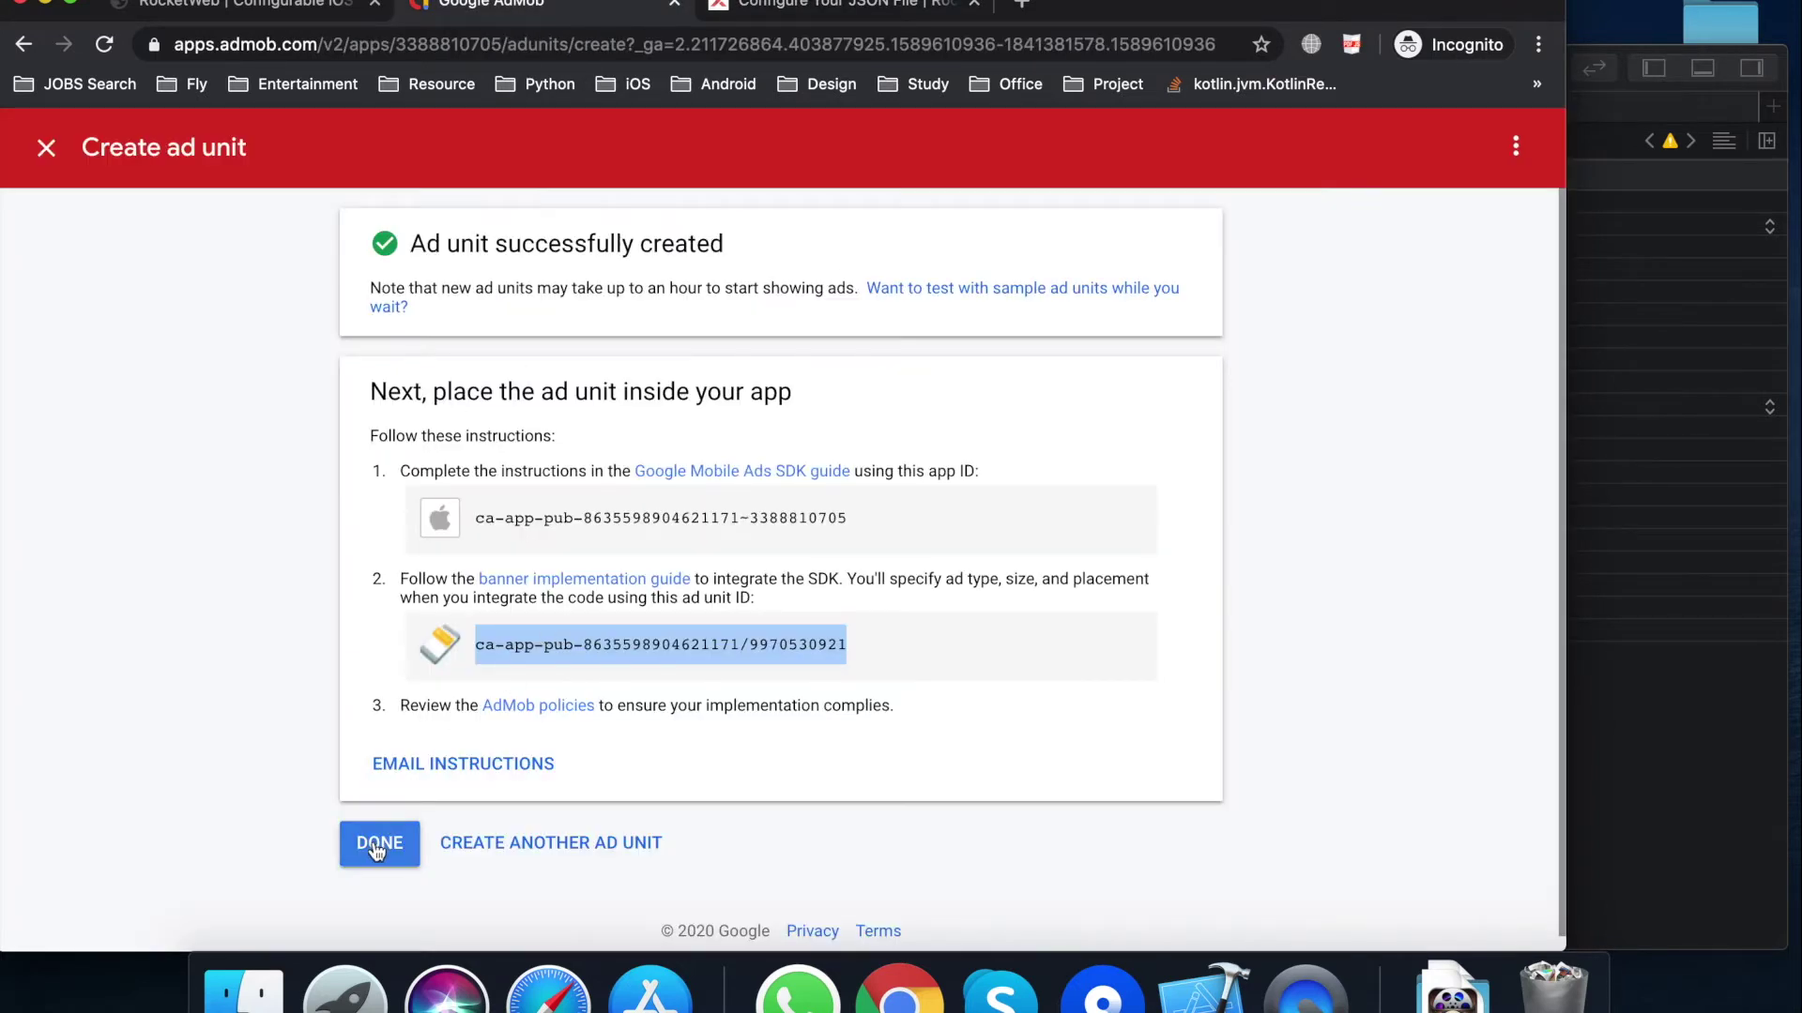
- Create an Interstitial ad unit named 'RocketWeb Interstitial'
left_click(514, 848)
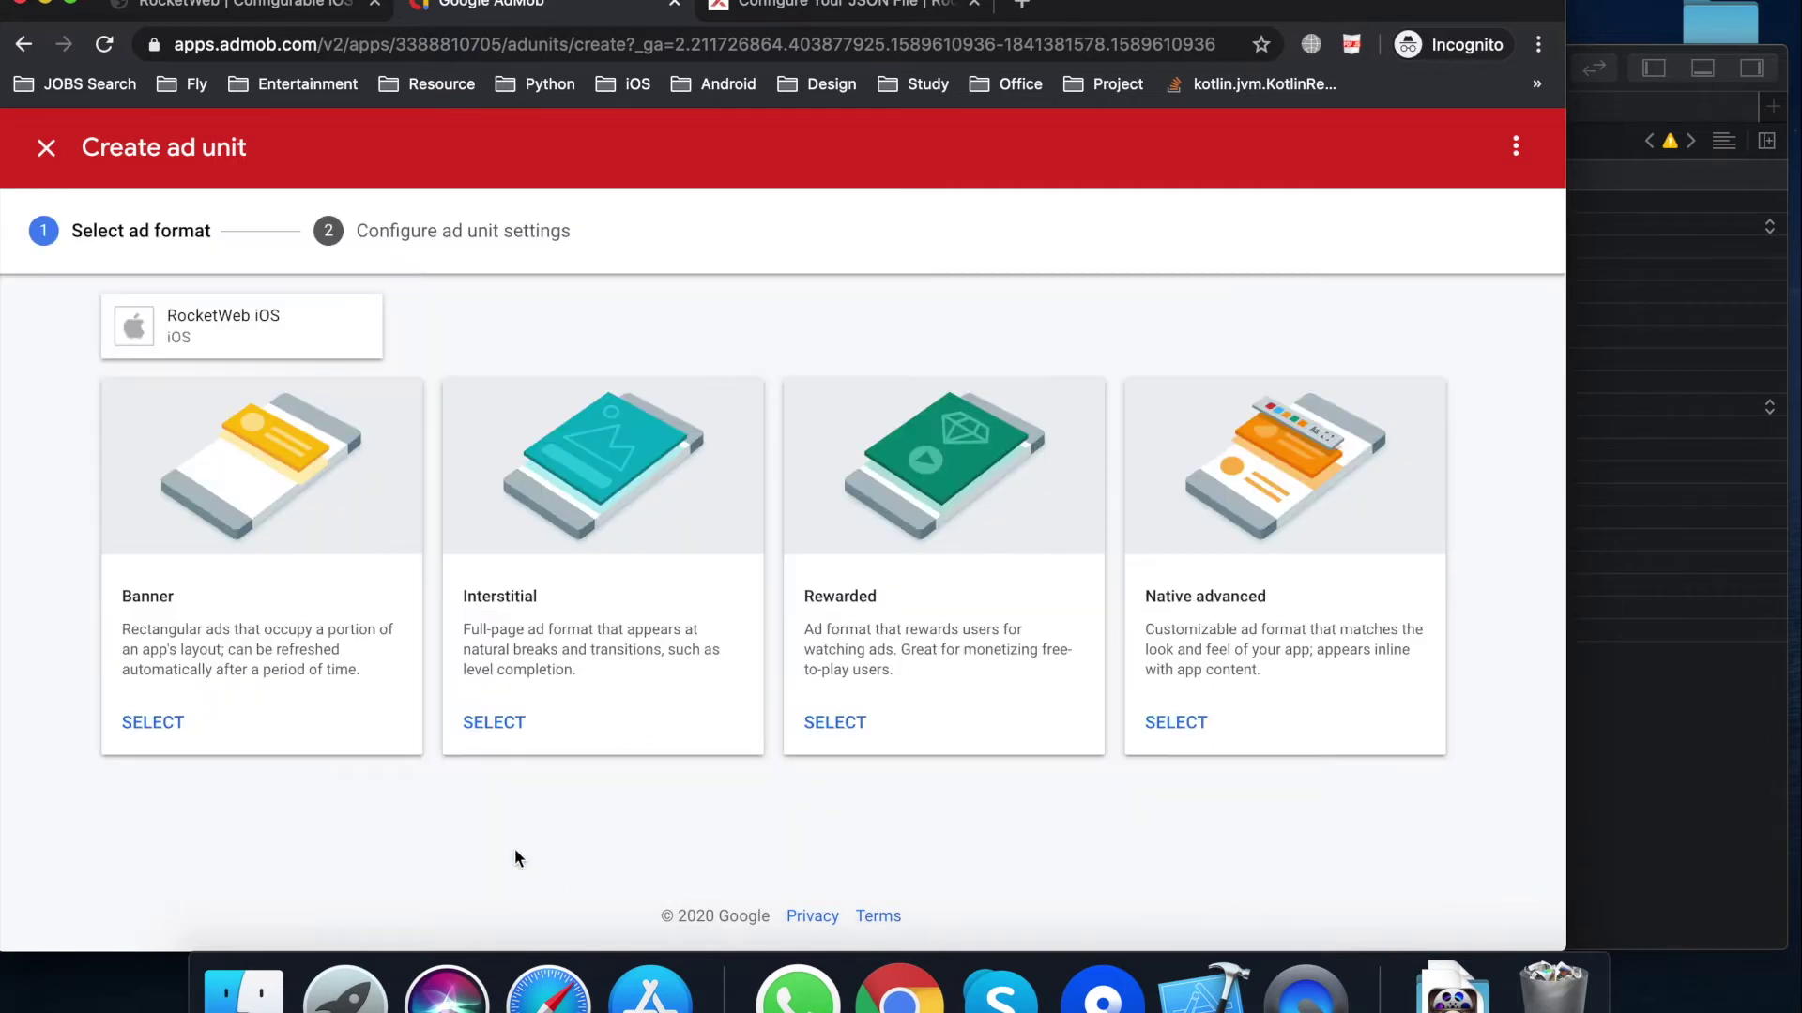
left_click(486, 723)
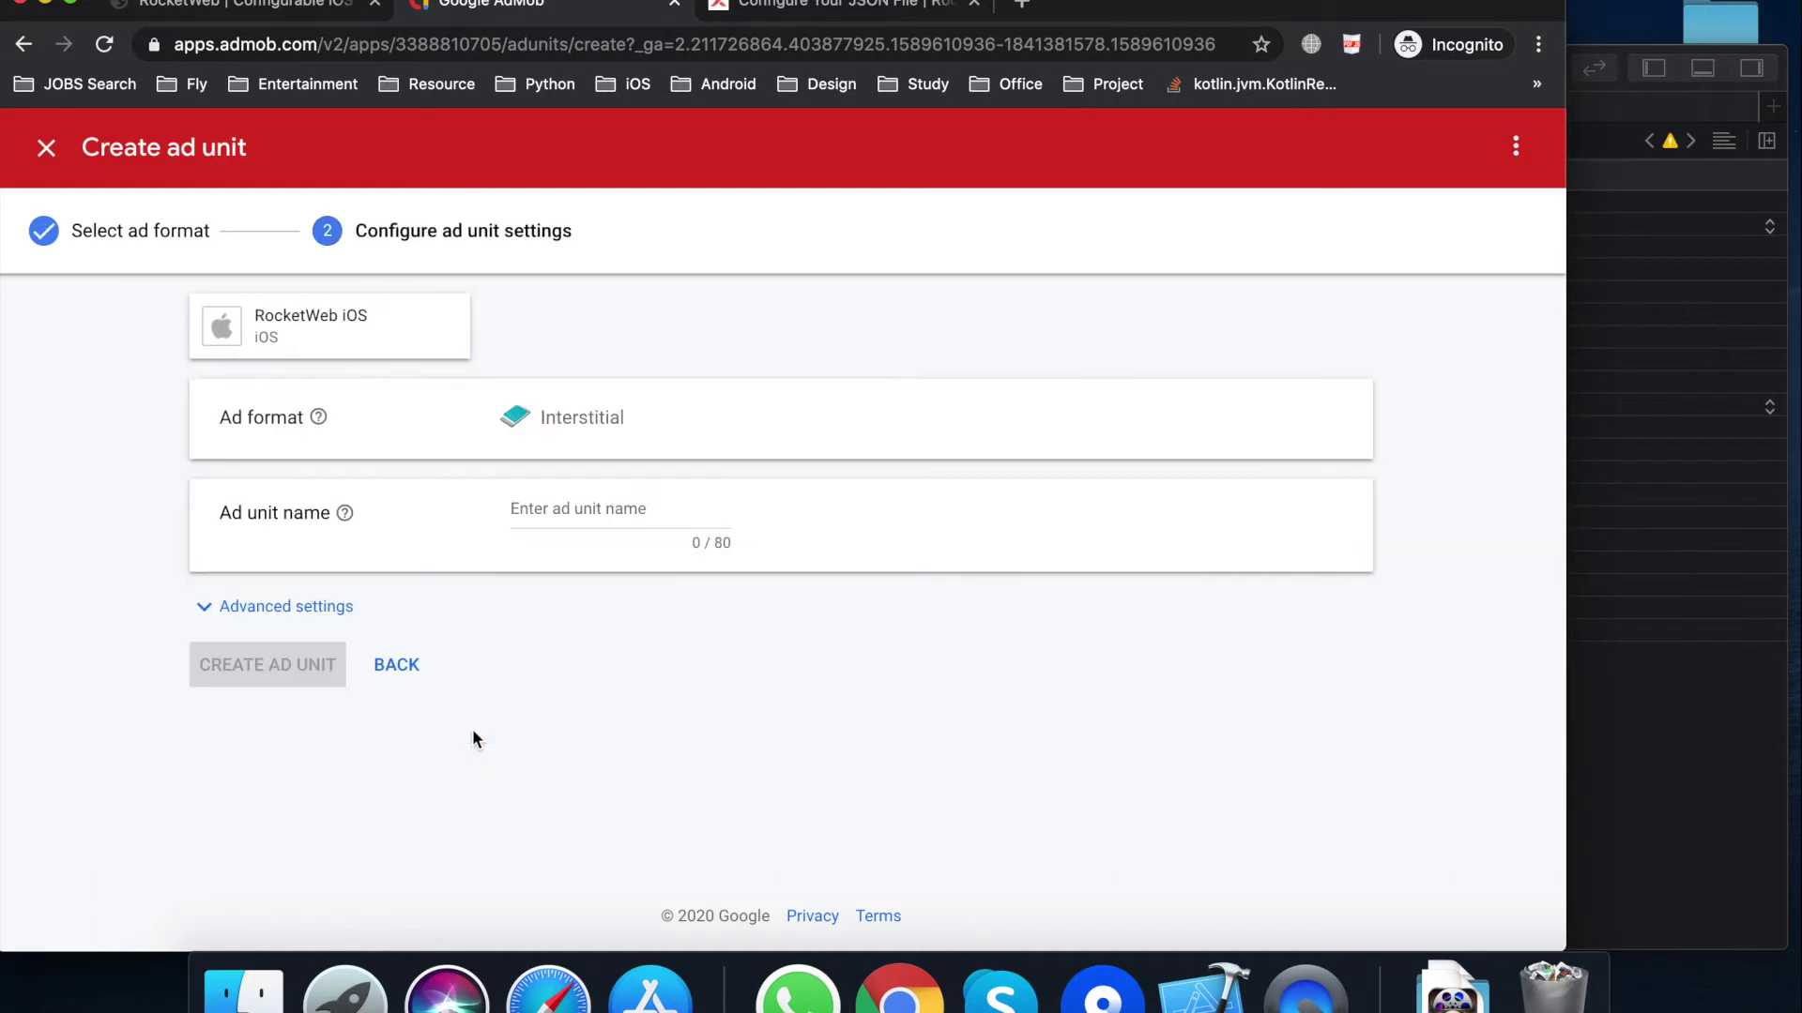
left_click(597, 518)
type("Rocke")
type("WEB")
key("BackSpace")
key("BackSpace")
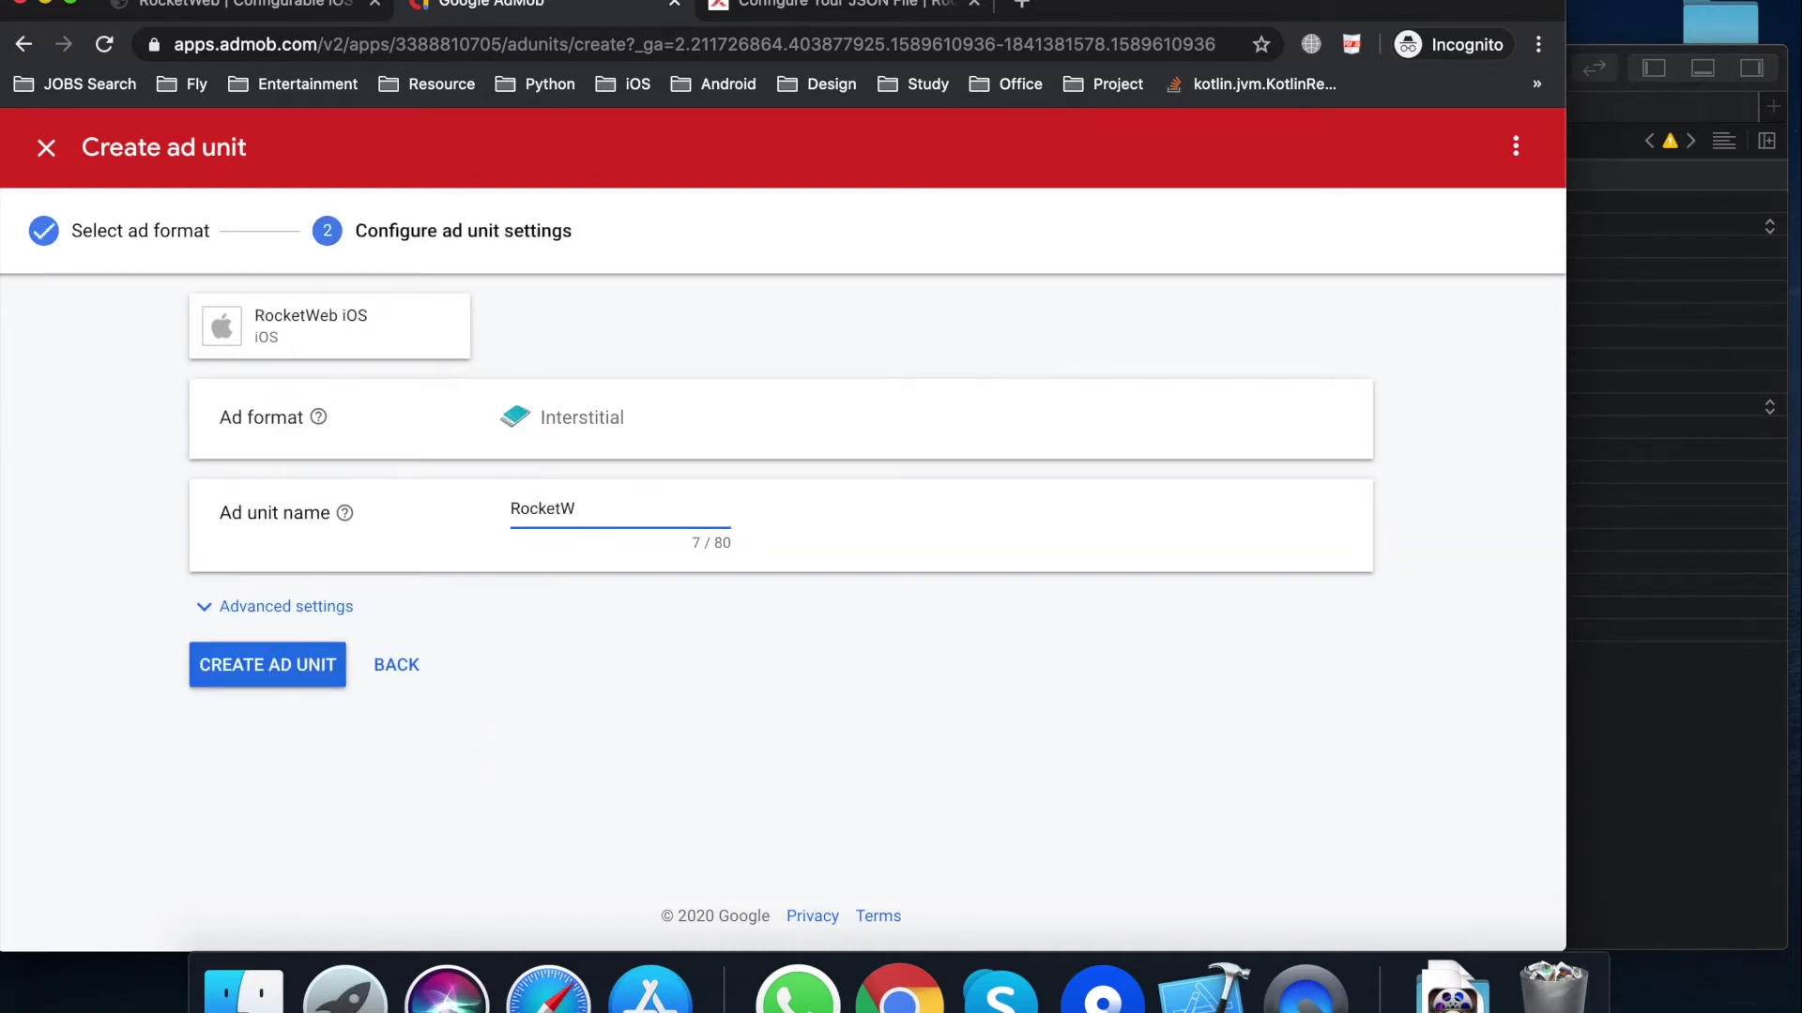
type("eb Intersti")
type("tial")
left_click(252, 677)
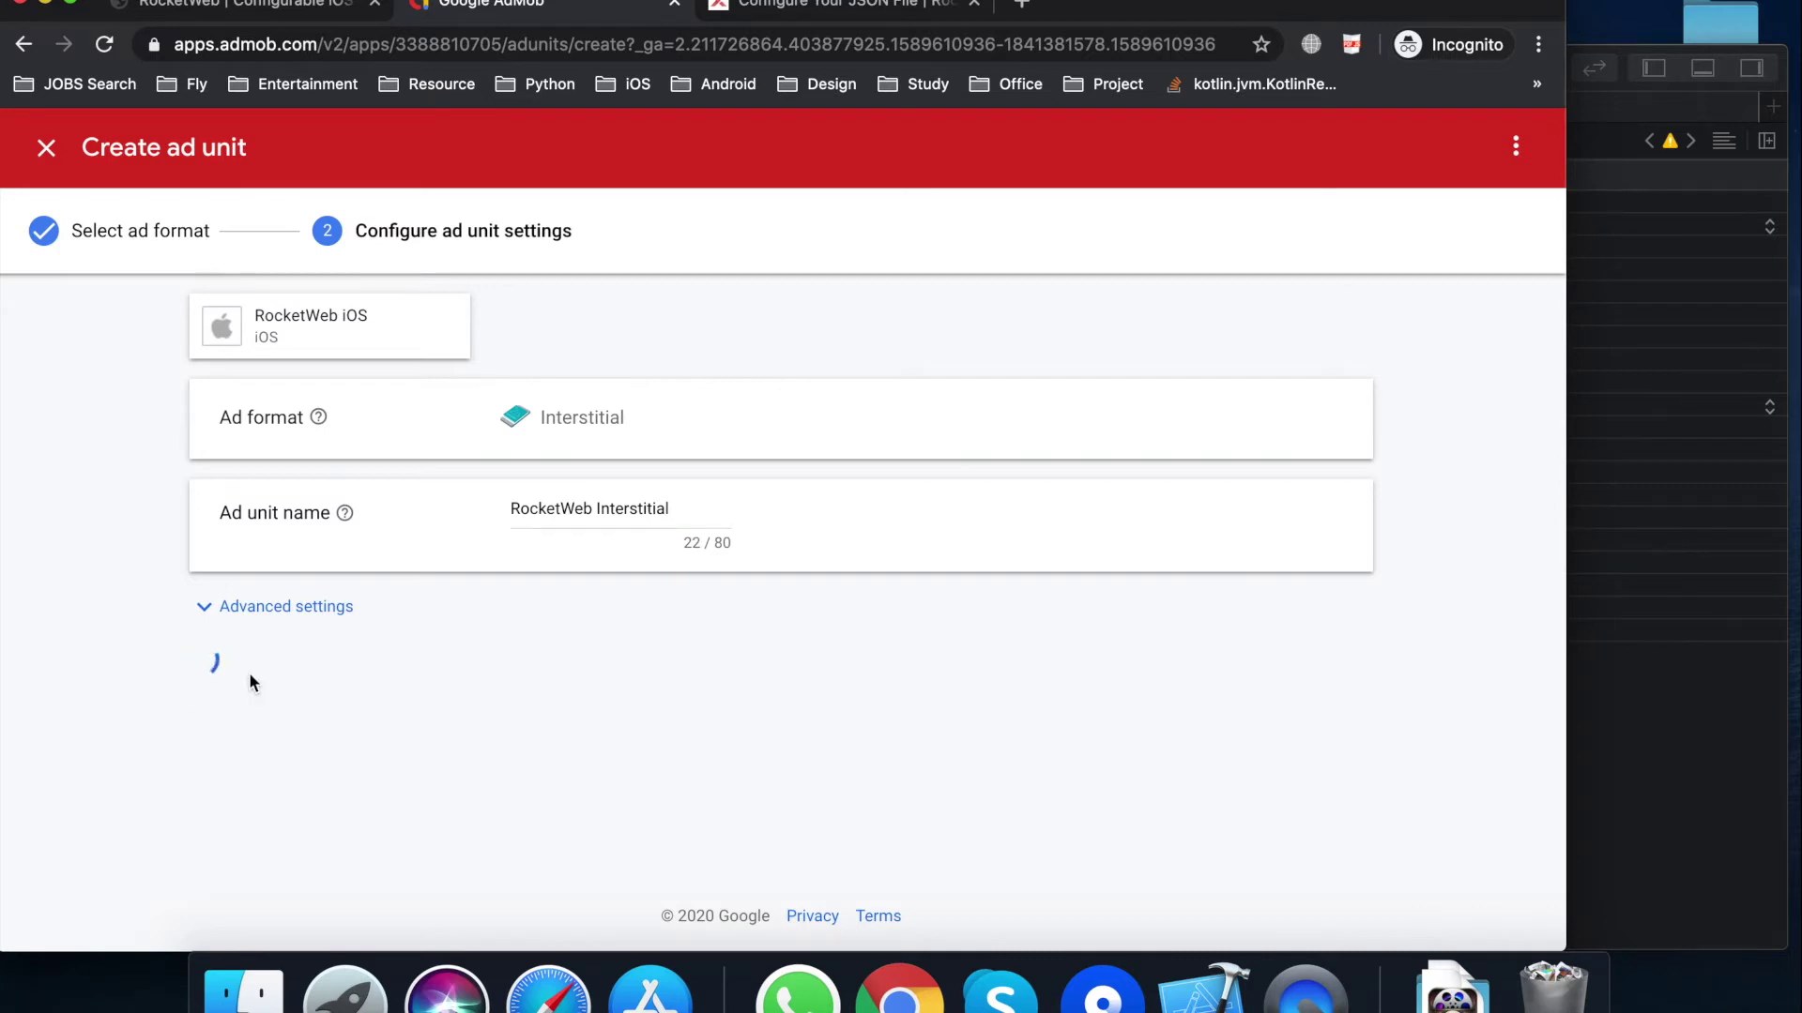
- Paste the interstitial ad unit ID into the JSON form's interstitial key field
left_click(475, 648)
left_click_drag(475, 647, 858, 650)
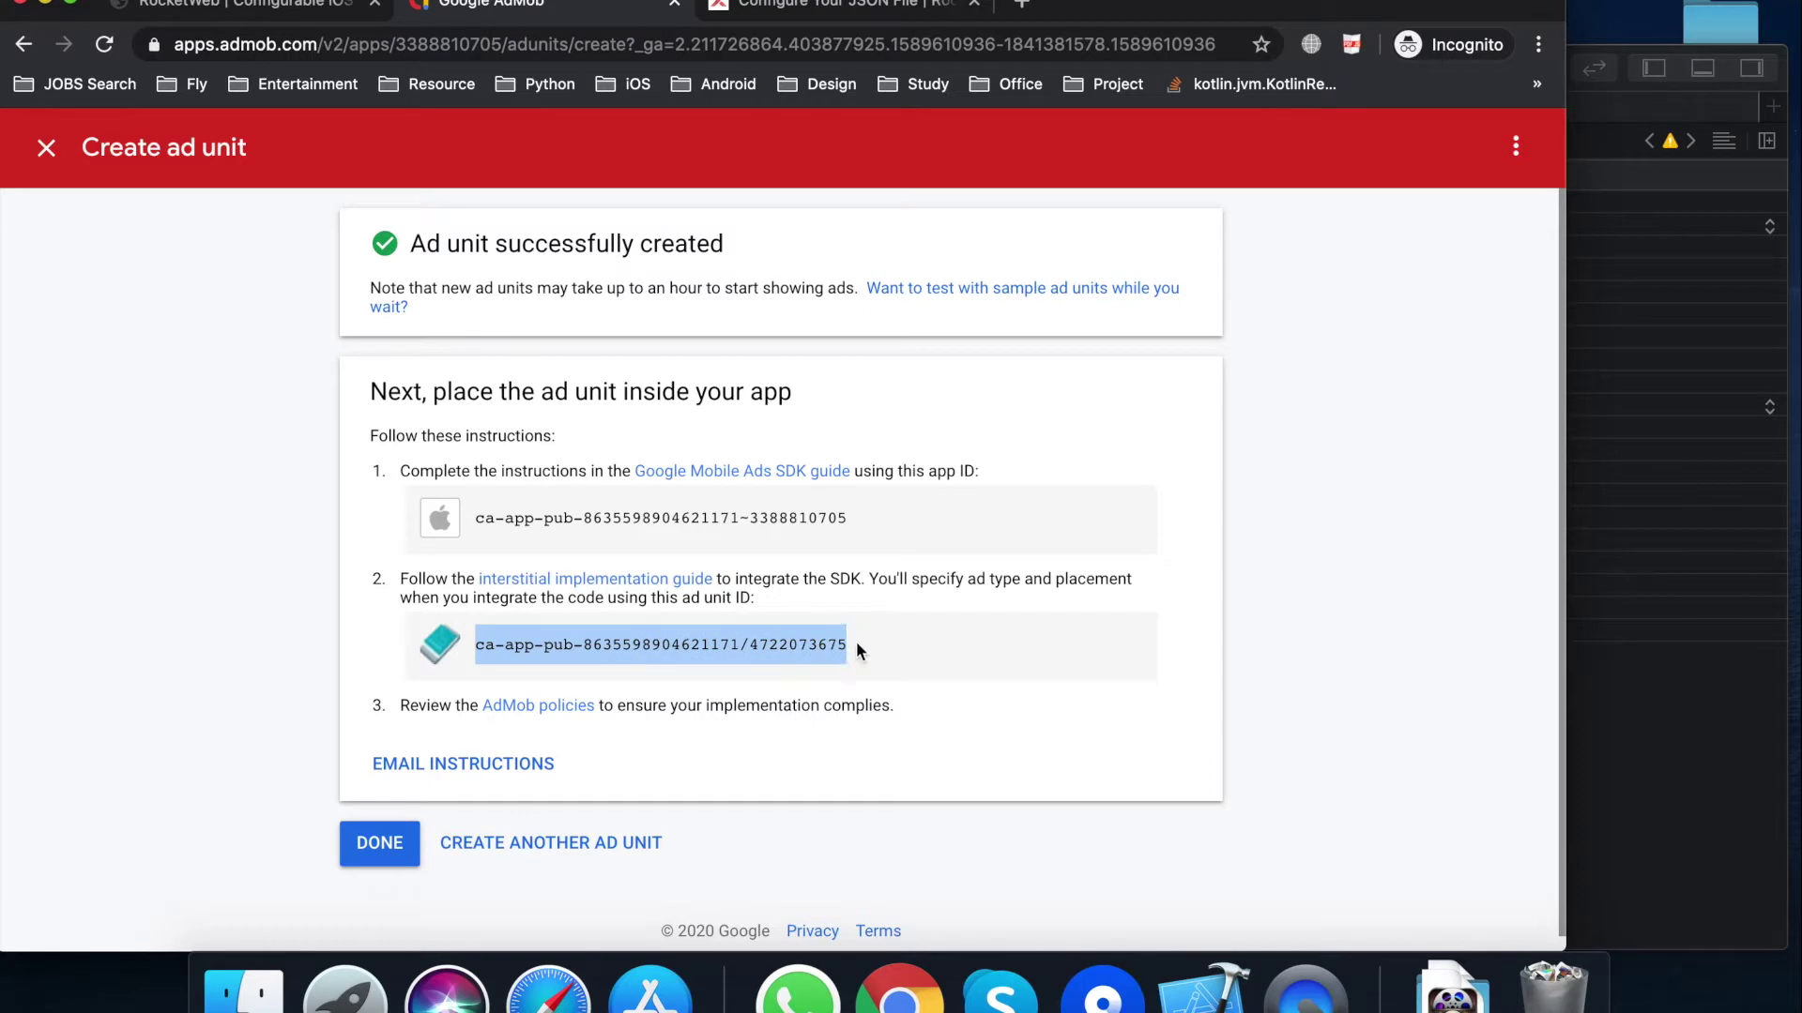
left_click(807, 4)
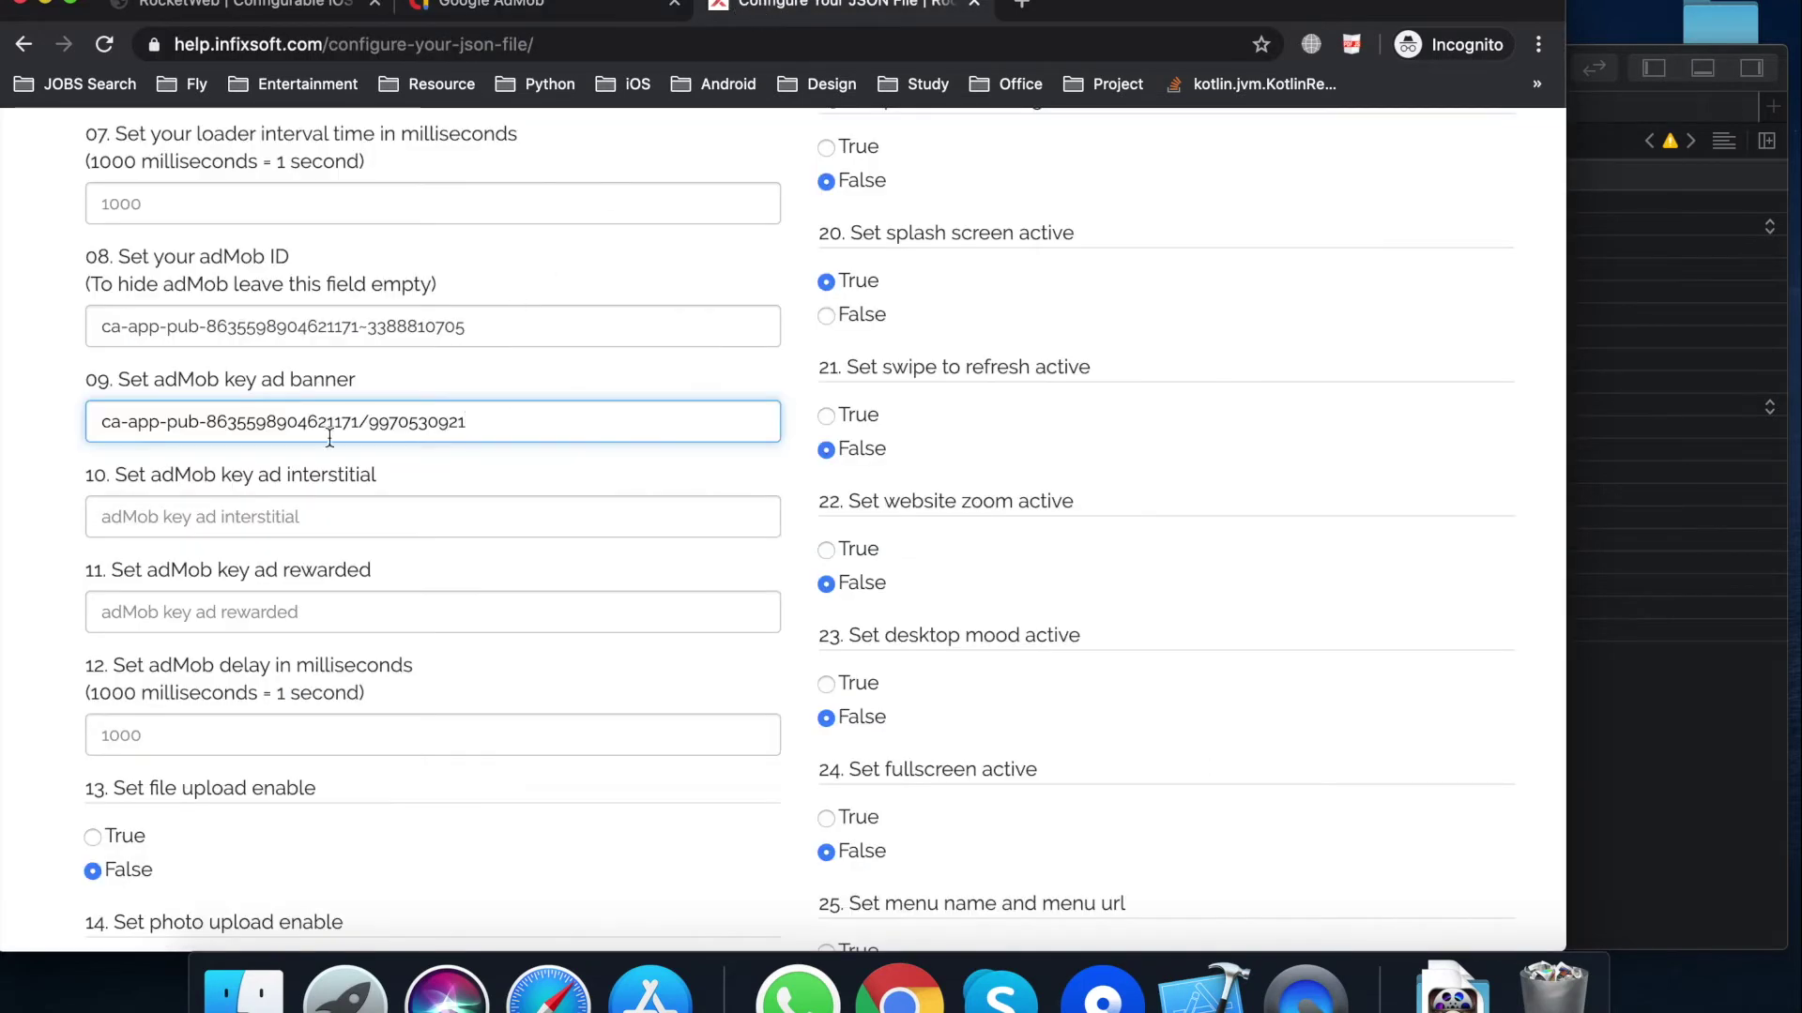
left_click(238, 509)
key("super+v")
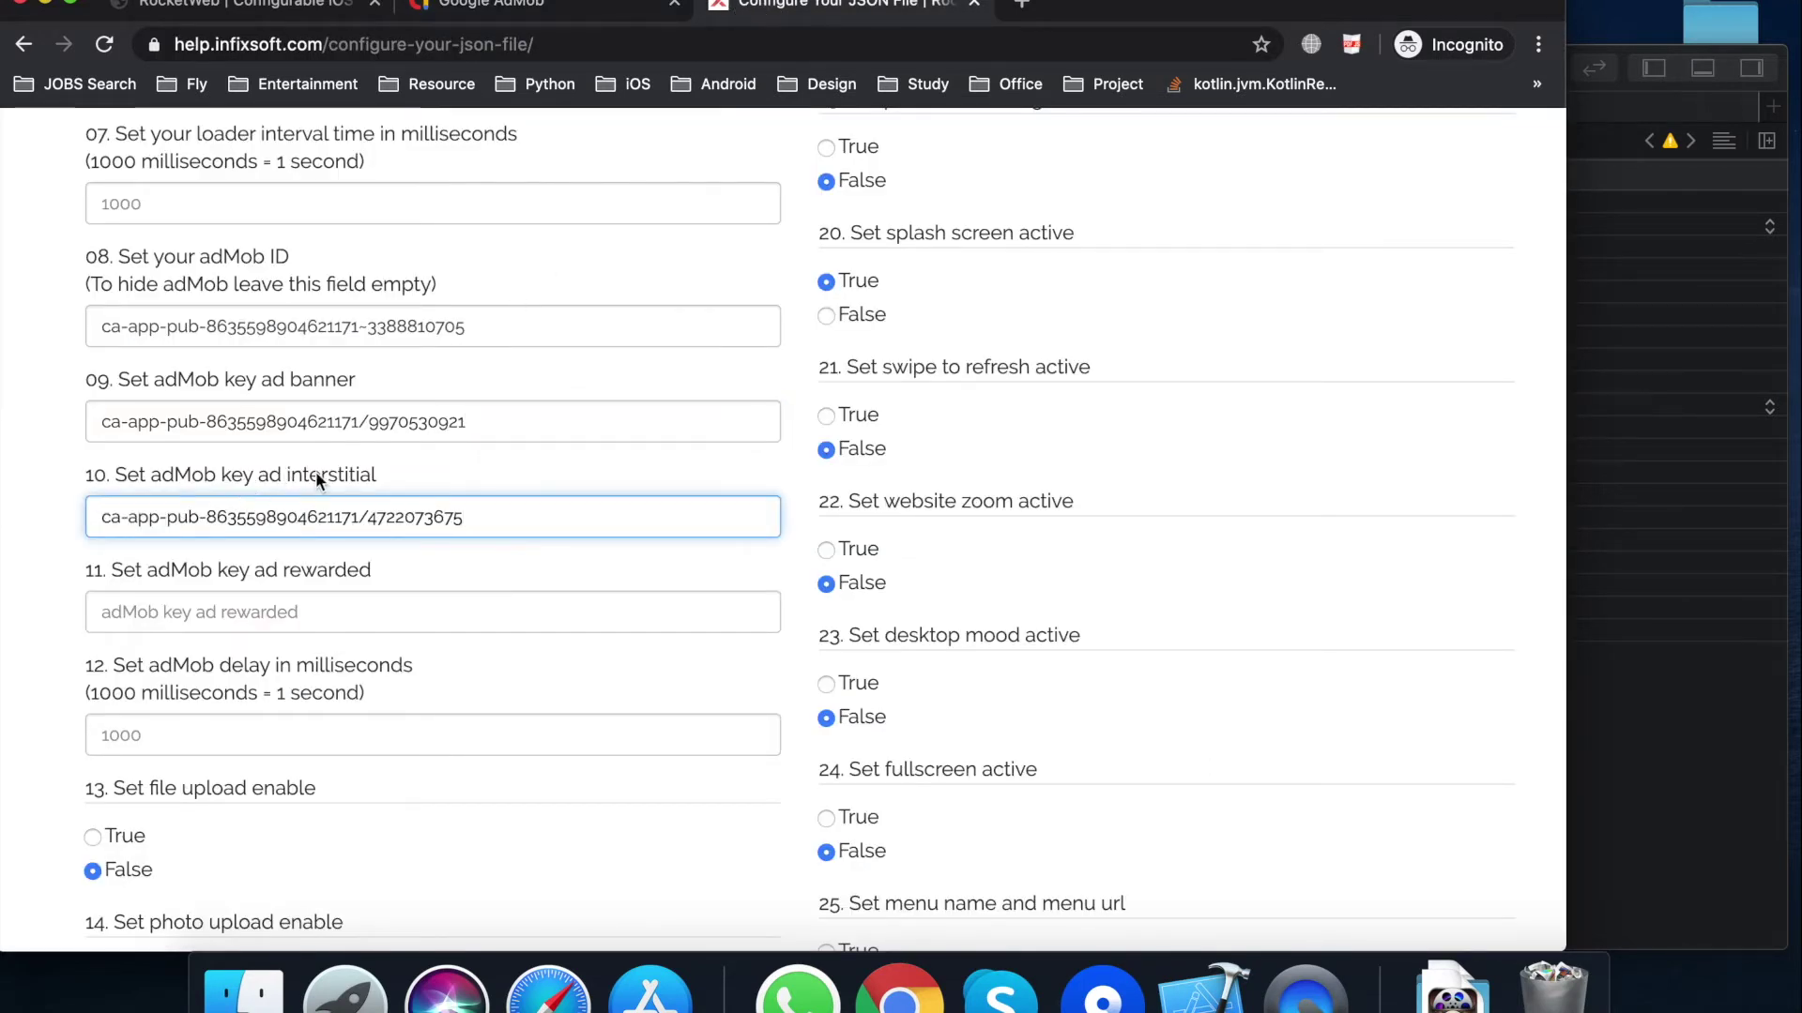
left_click(487, 20)
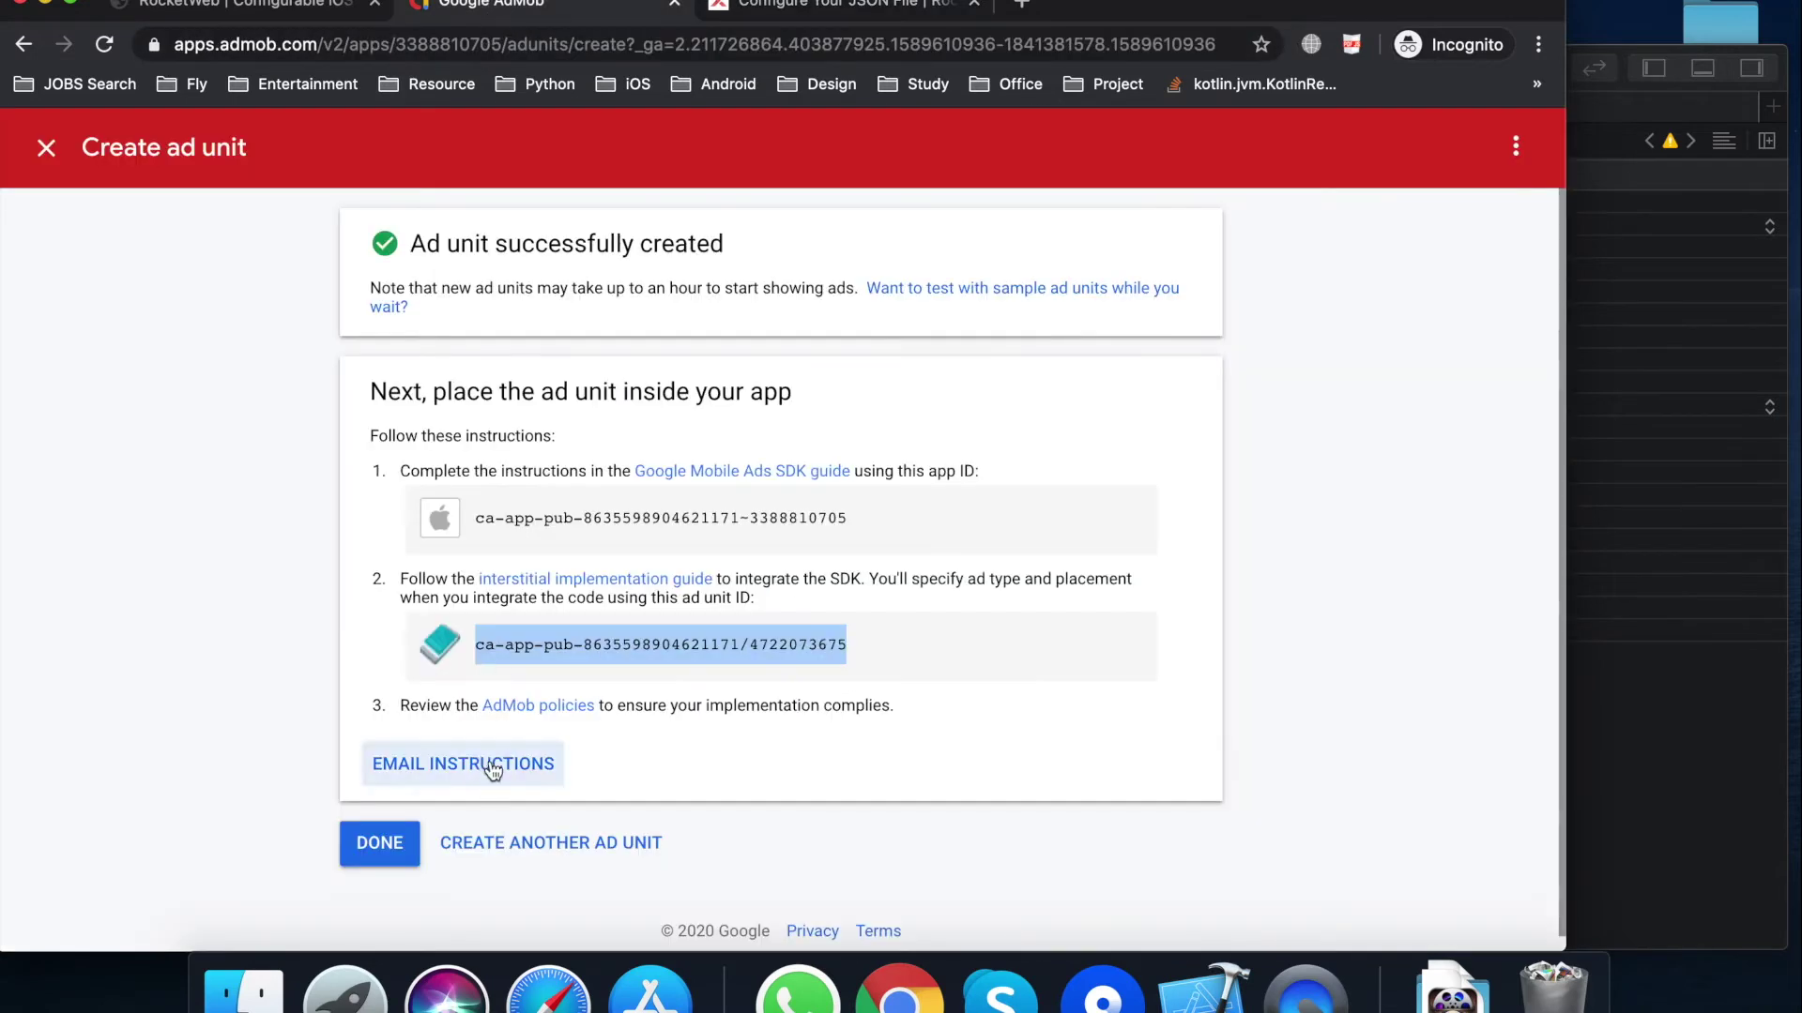
left_click(484, 854)
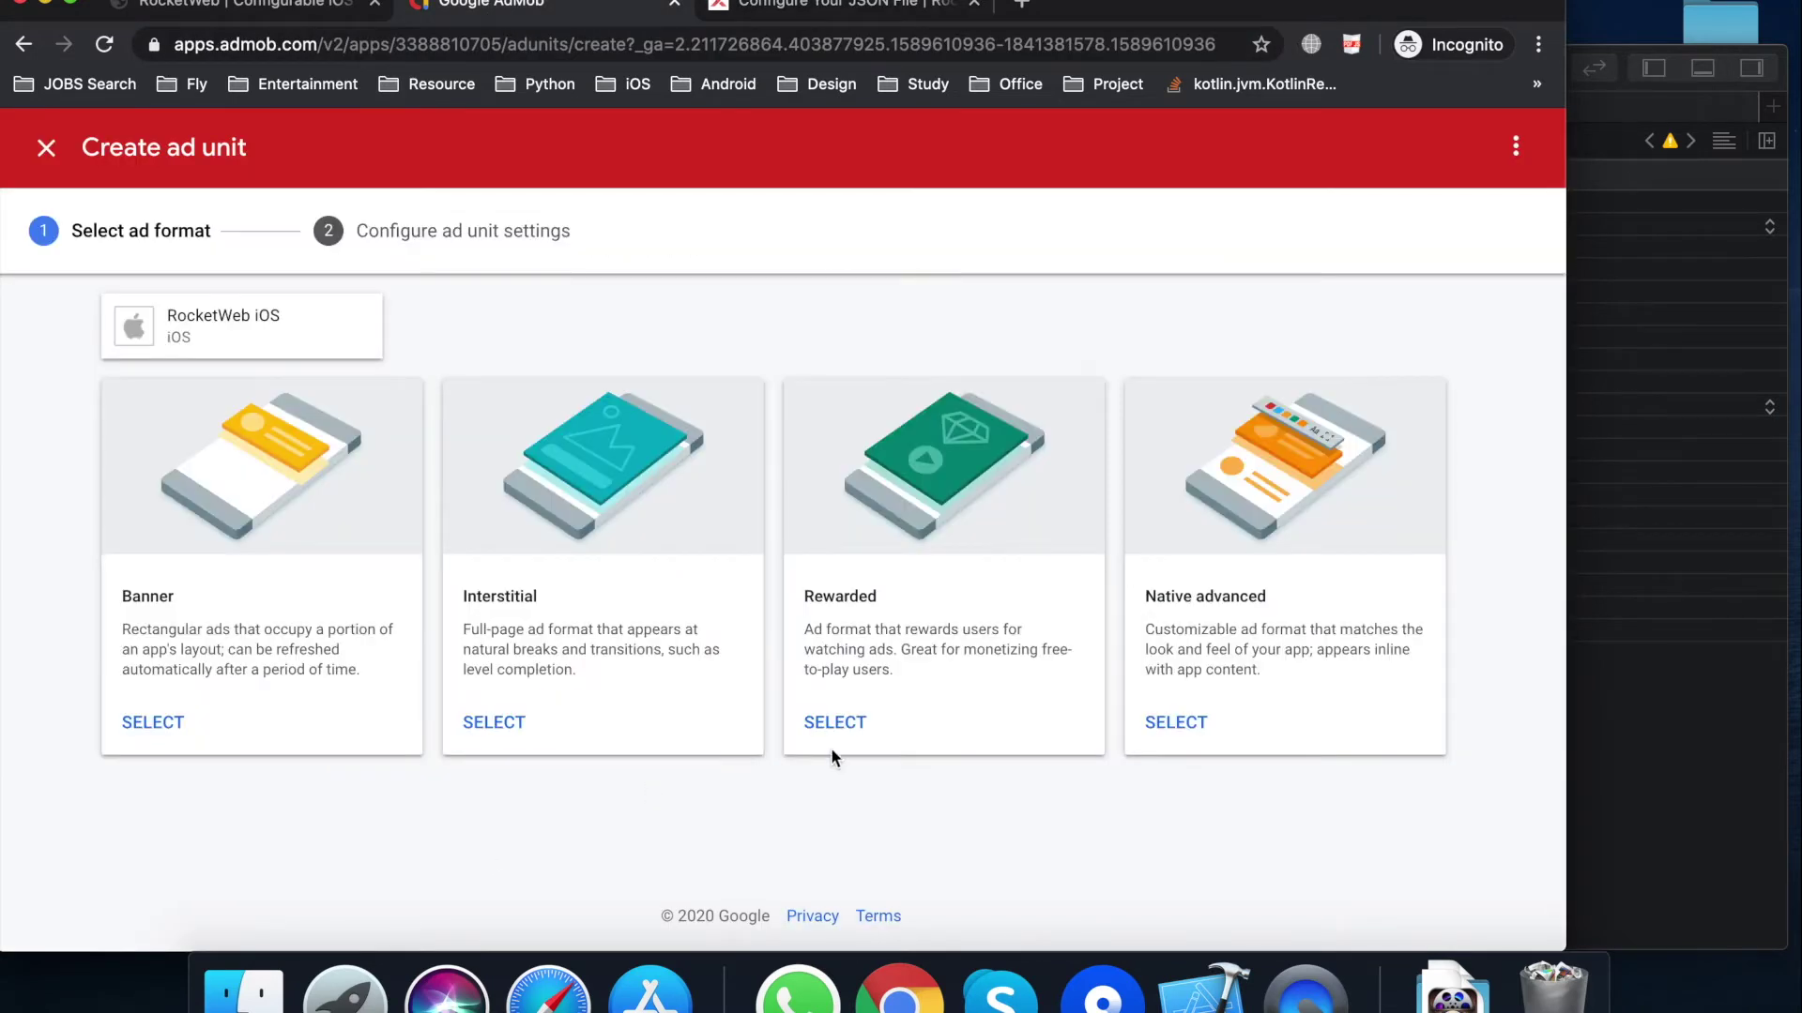
- Create a Rewarded ad unit named 'RocketWeb Rewarded' and select its new ad unit ID
left_click(839, 725)
scroll(705, 693, "down", 2)
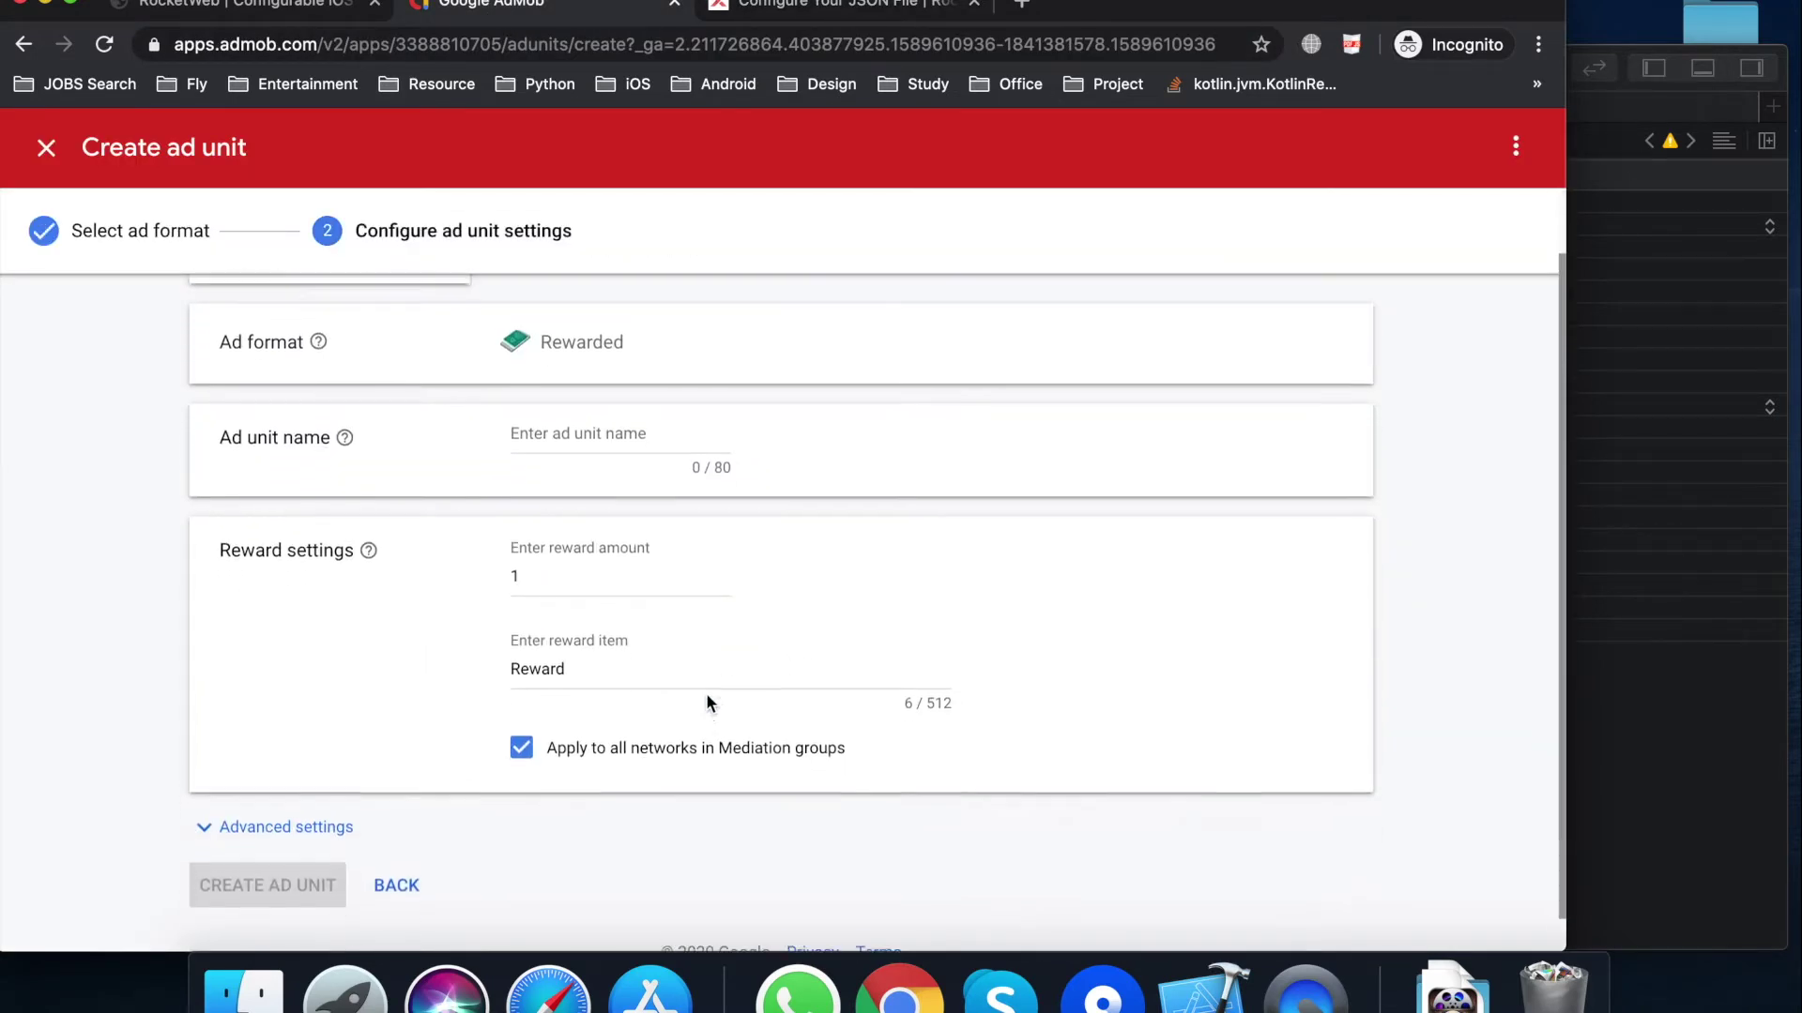
left_click(604, 427)
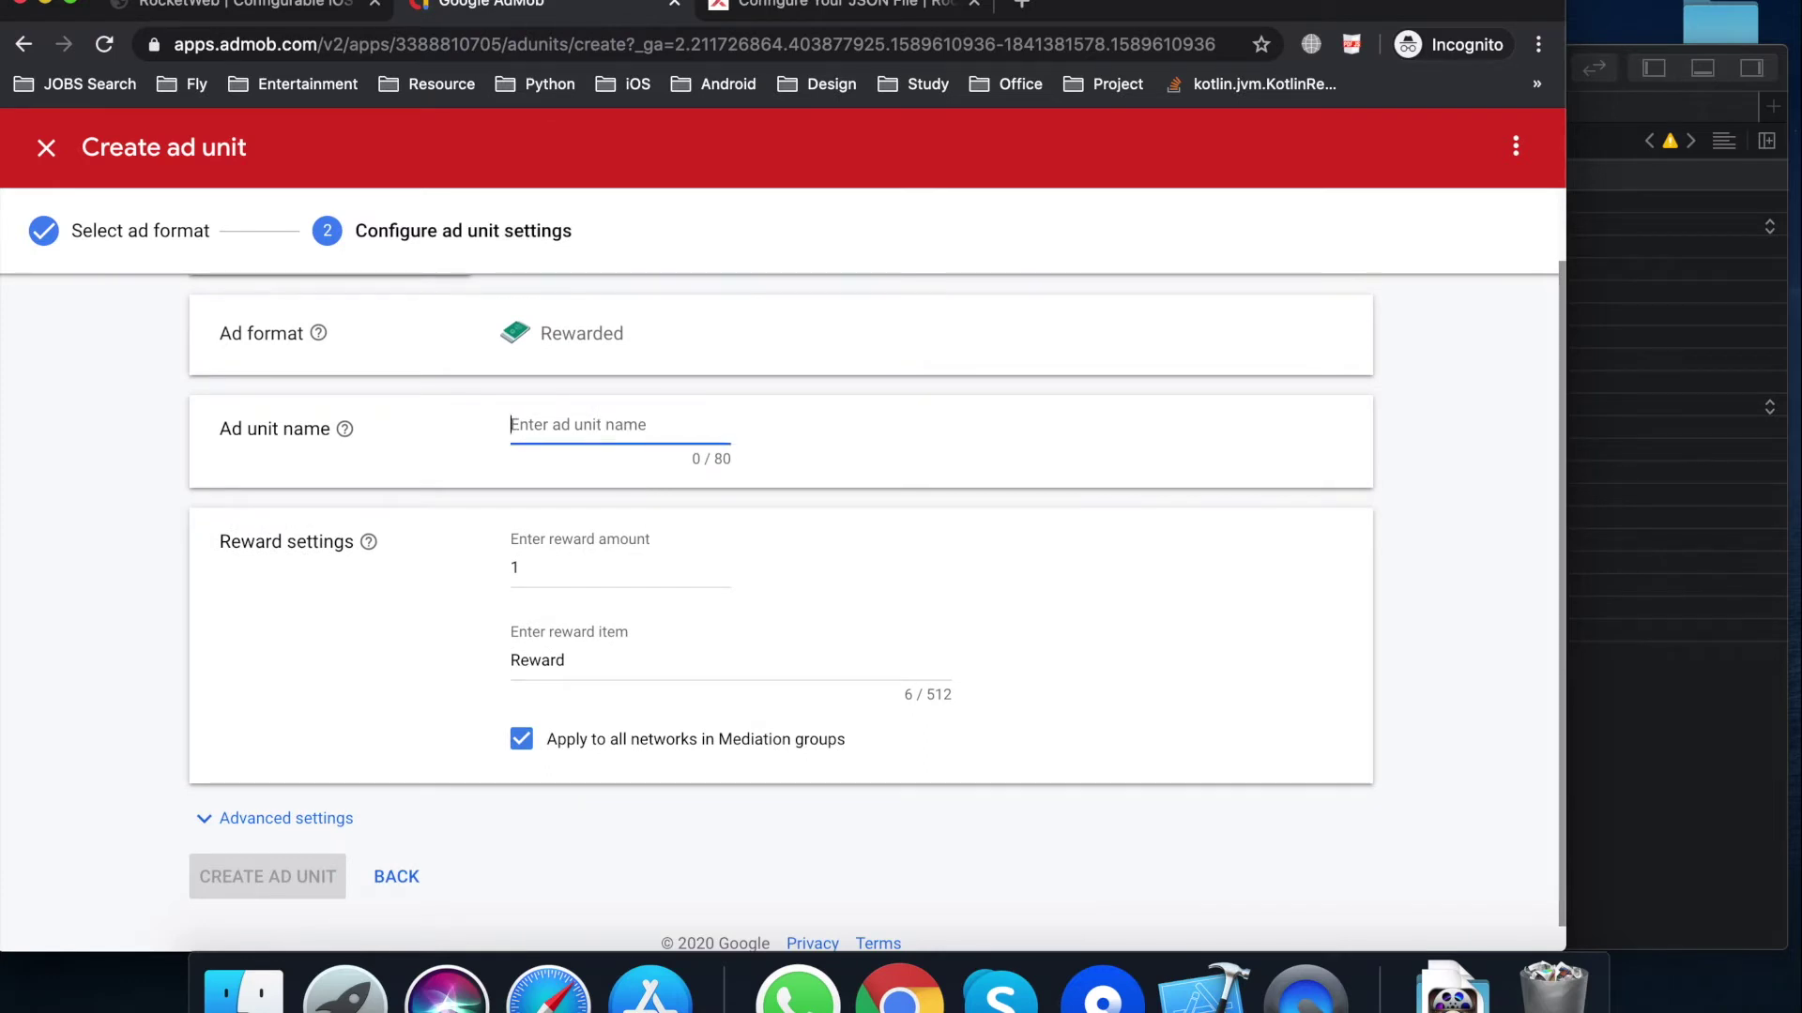
type("RocketWeb Re")
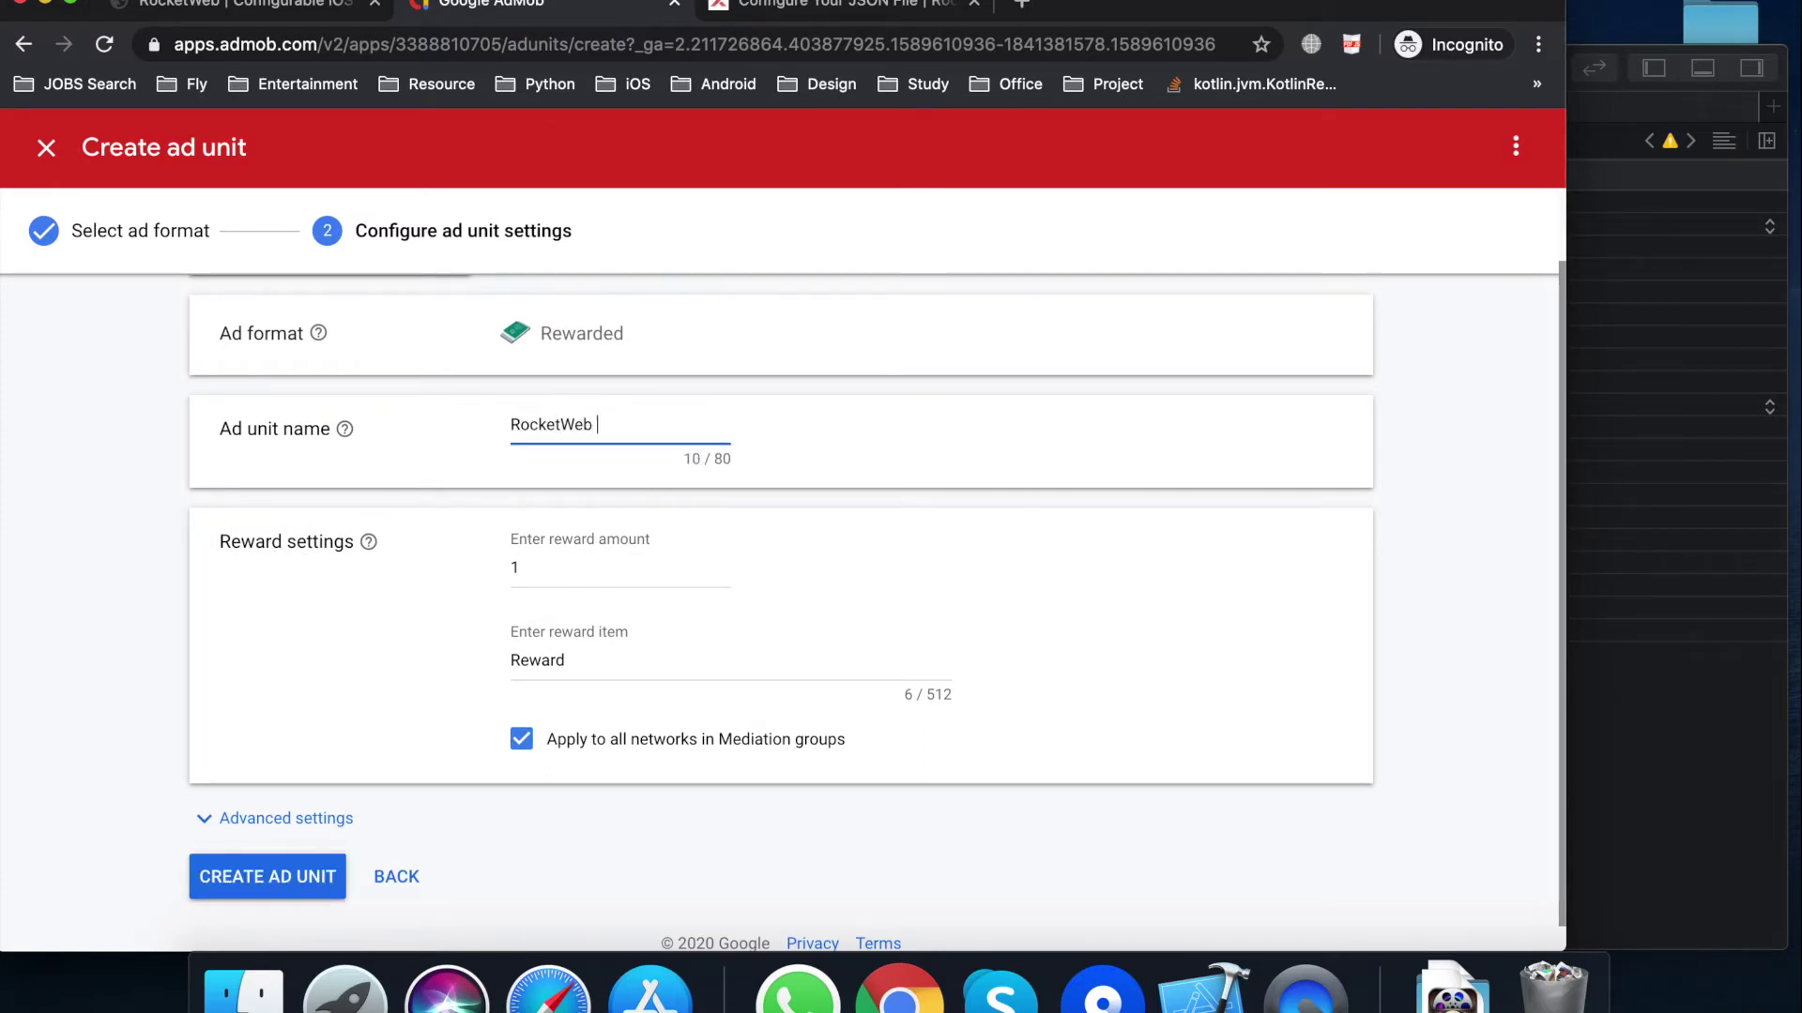
type("warded")
left_click(229, 877)
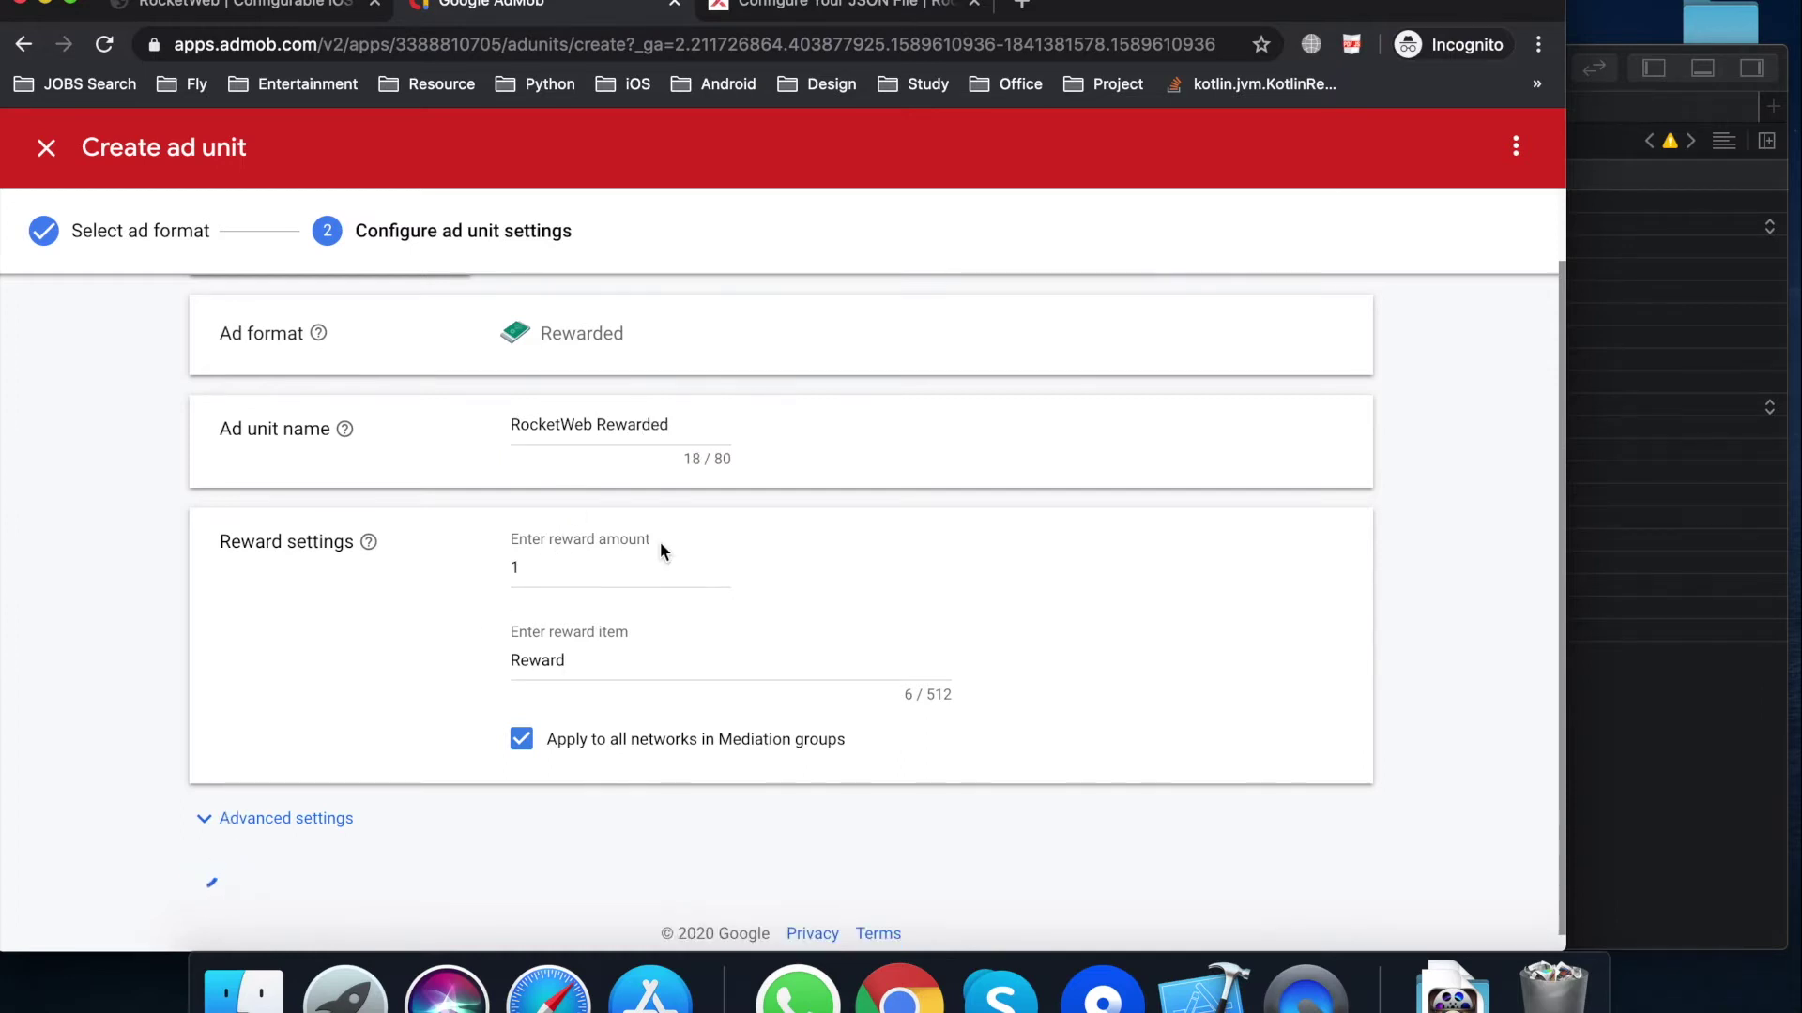
left_click(601, 640)
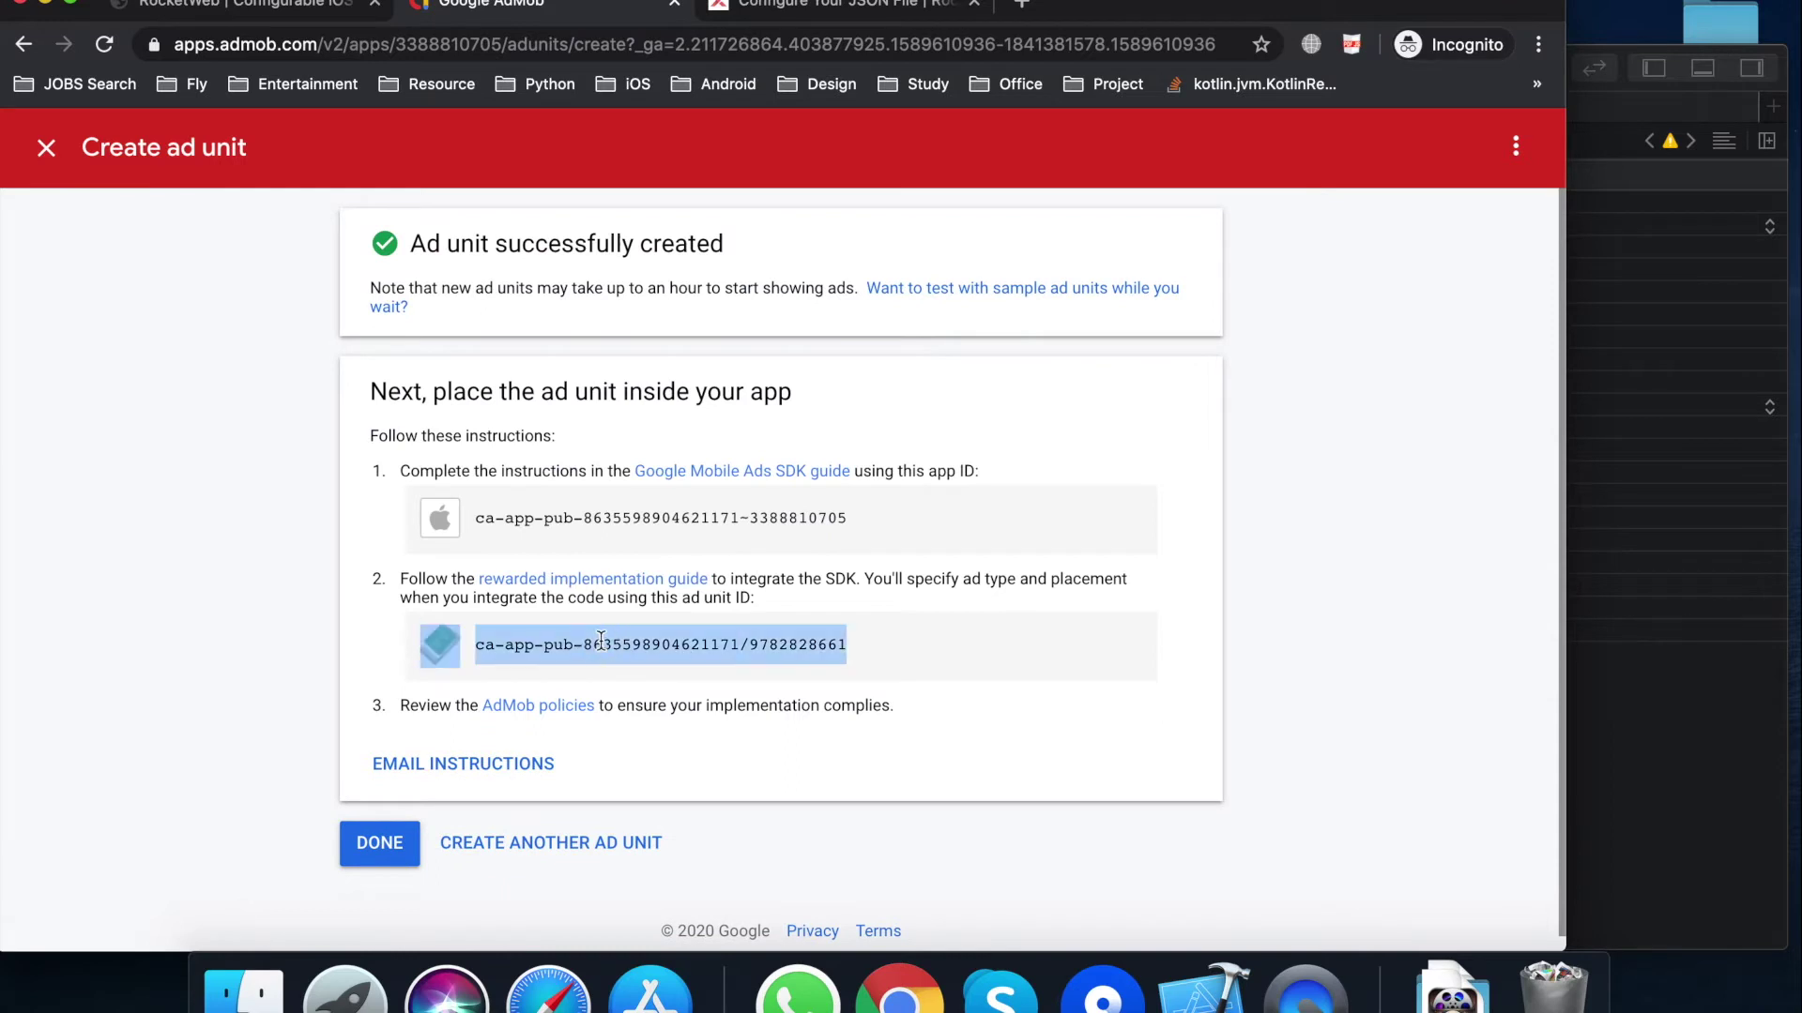
left_click_drag(476, 646, 925, 646)
key("super+c")
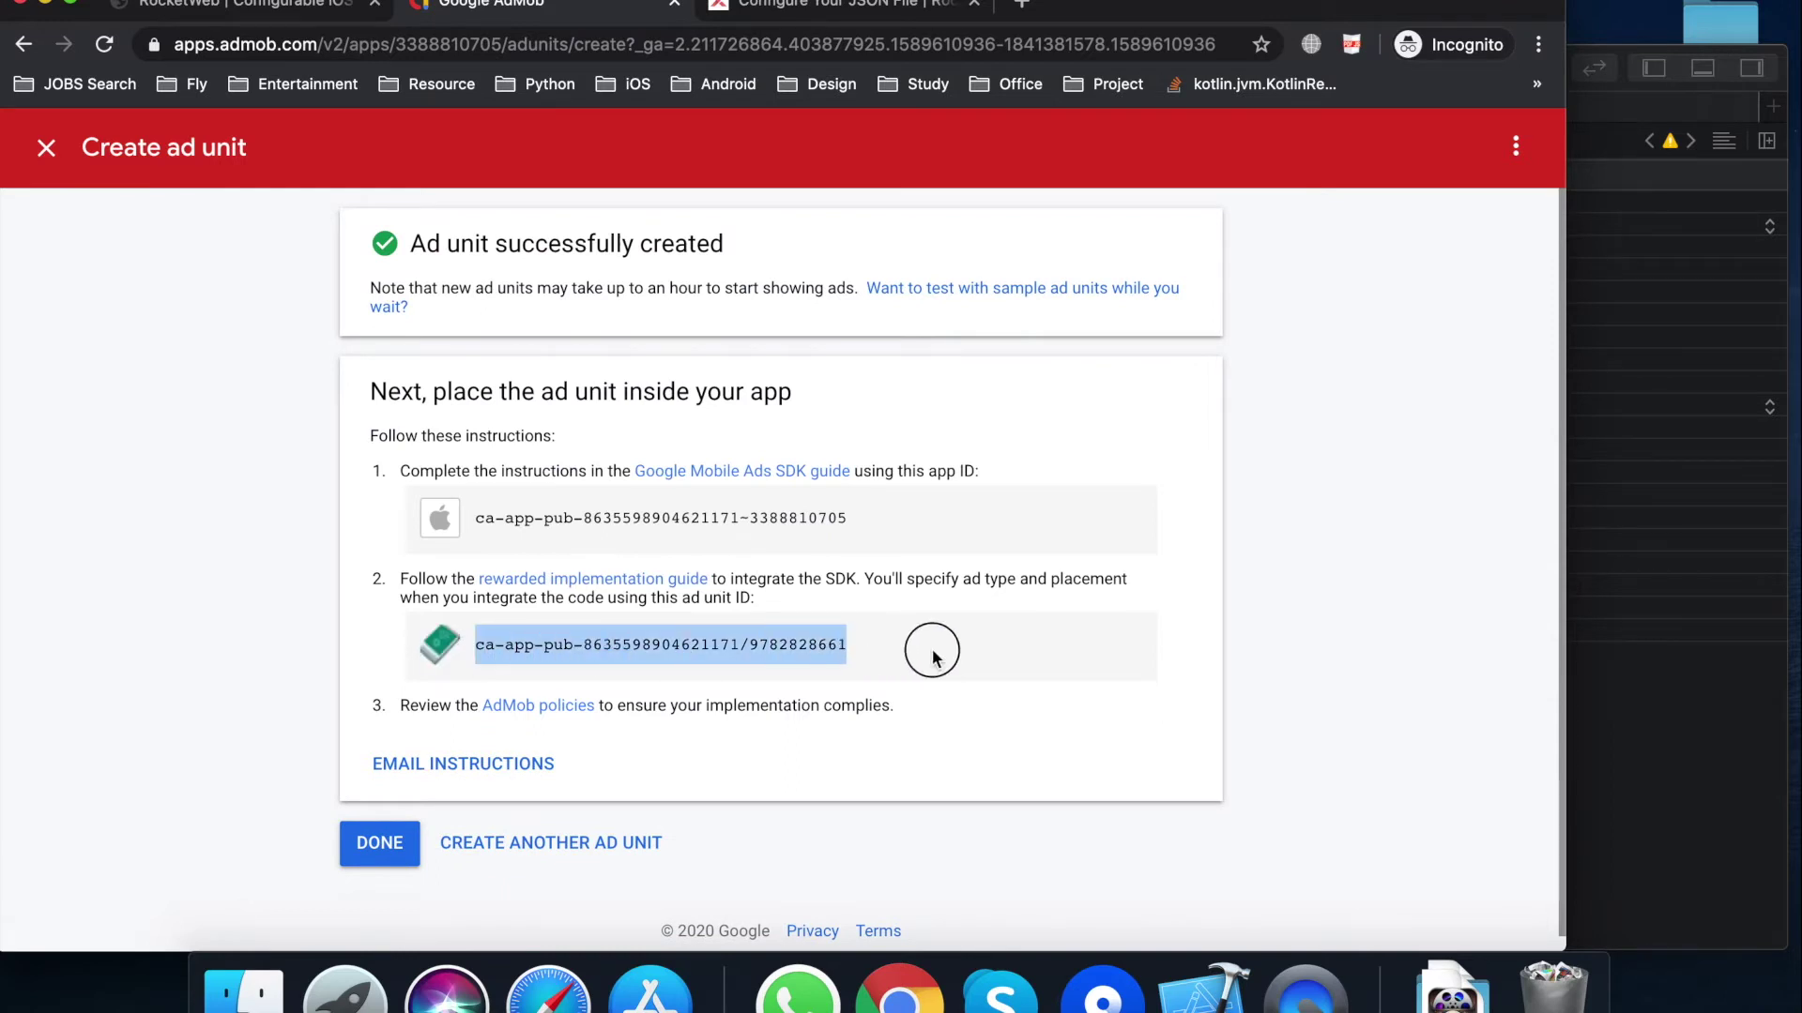
- Paste the rewarded ad unit ID into the JSON form's rewarded key field
left_click(804, 13)
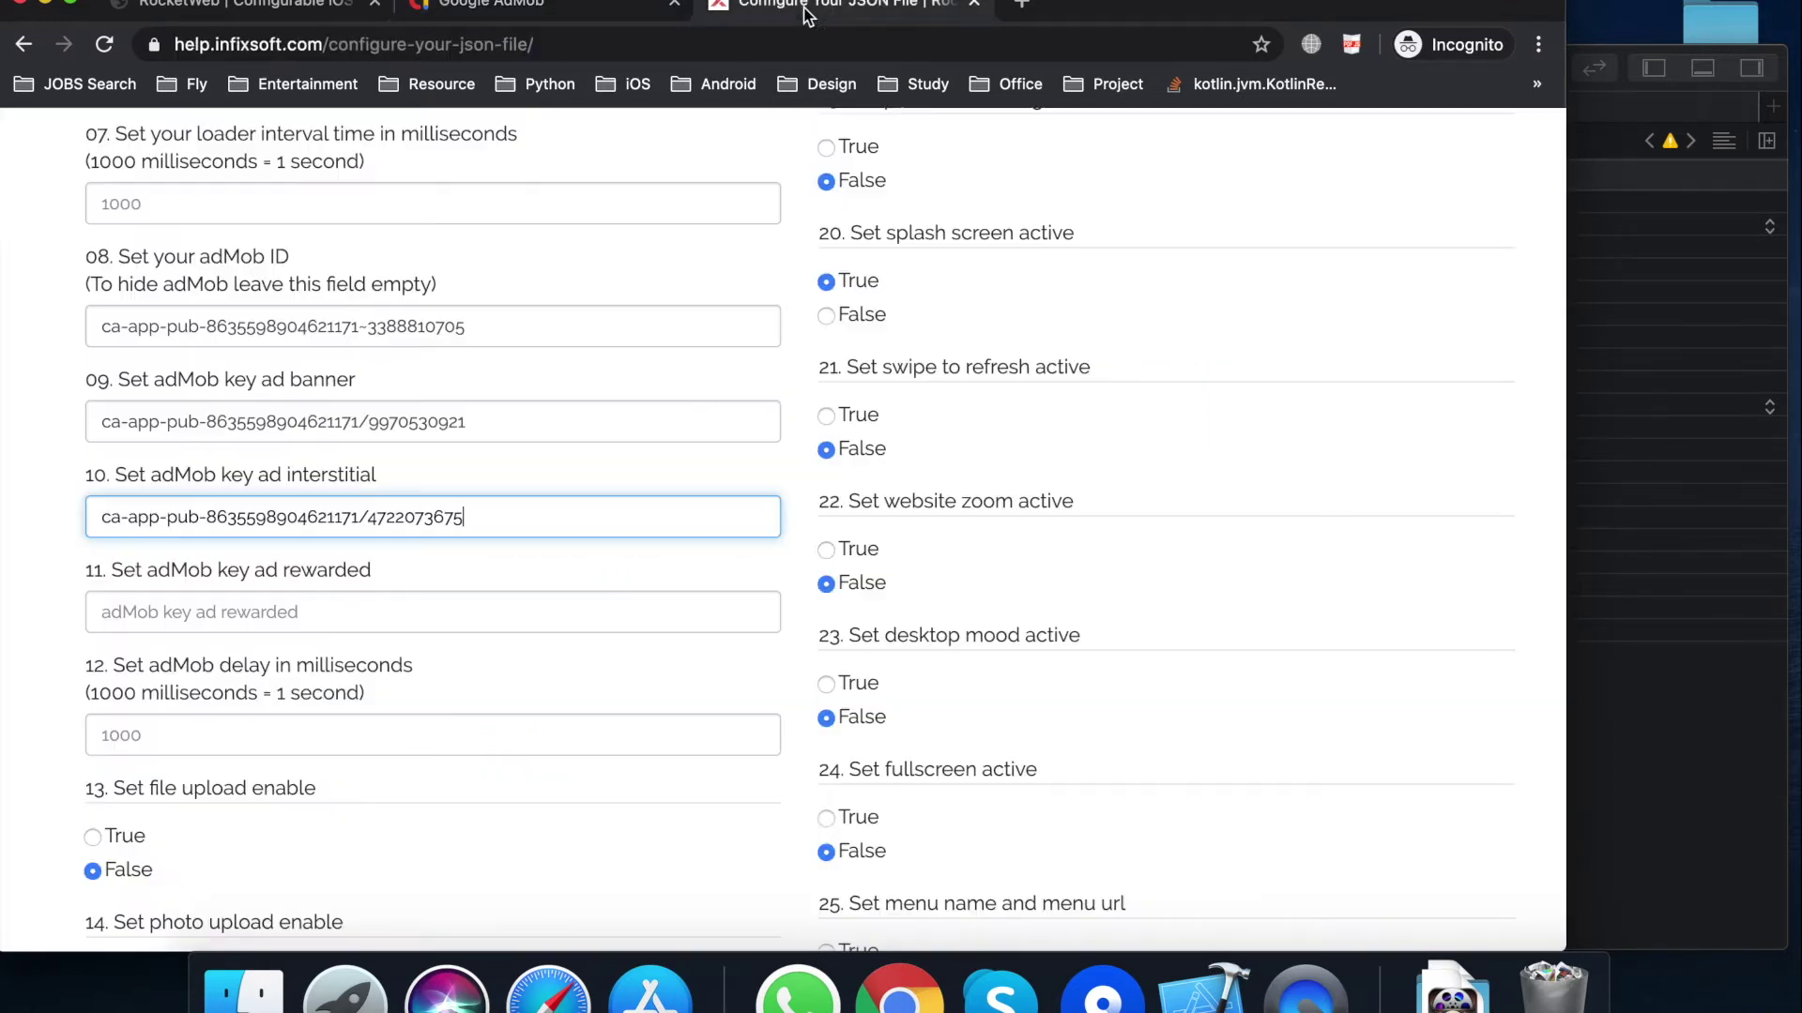
left_click(351, 624)
key("super+v")
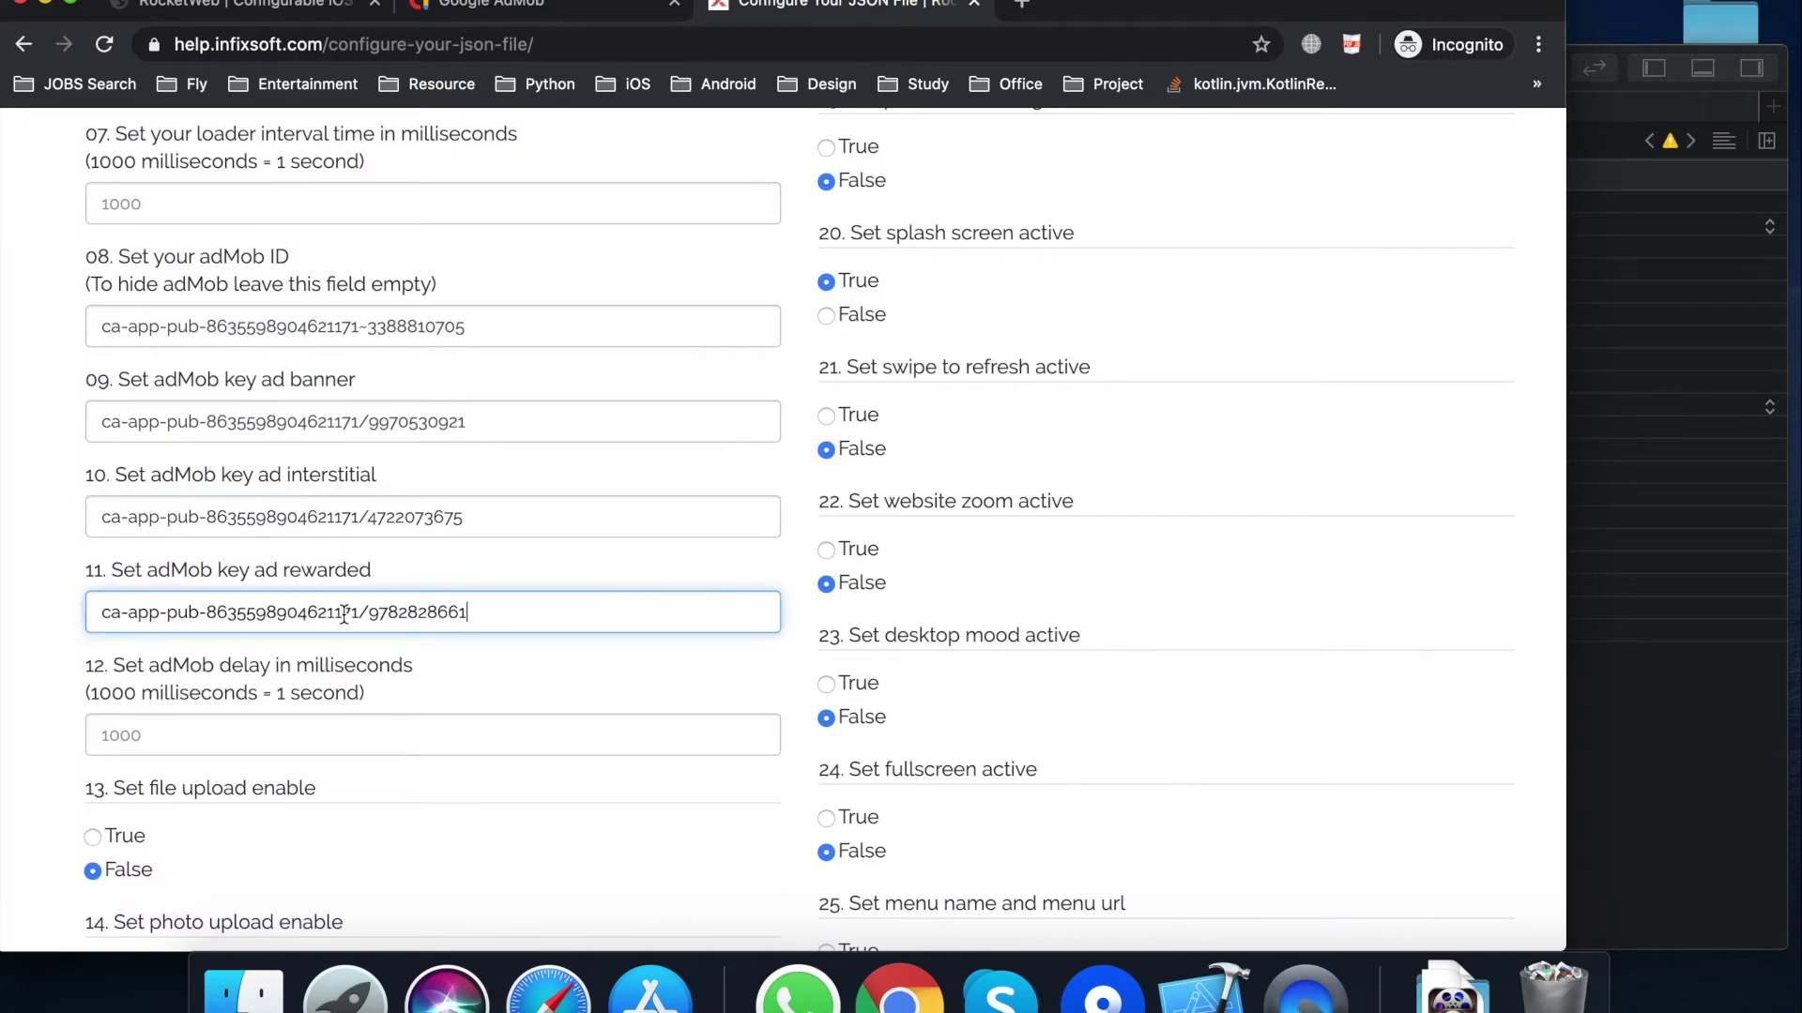
scroll(344, 614, "down", 3)
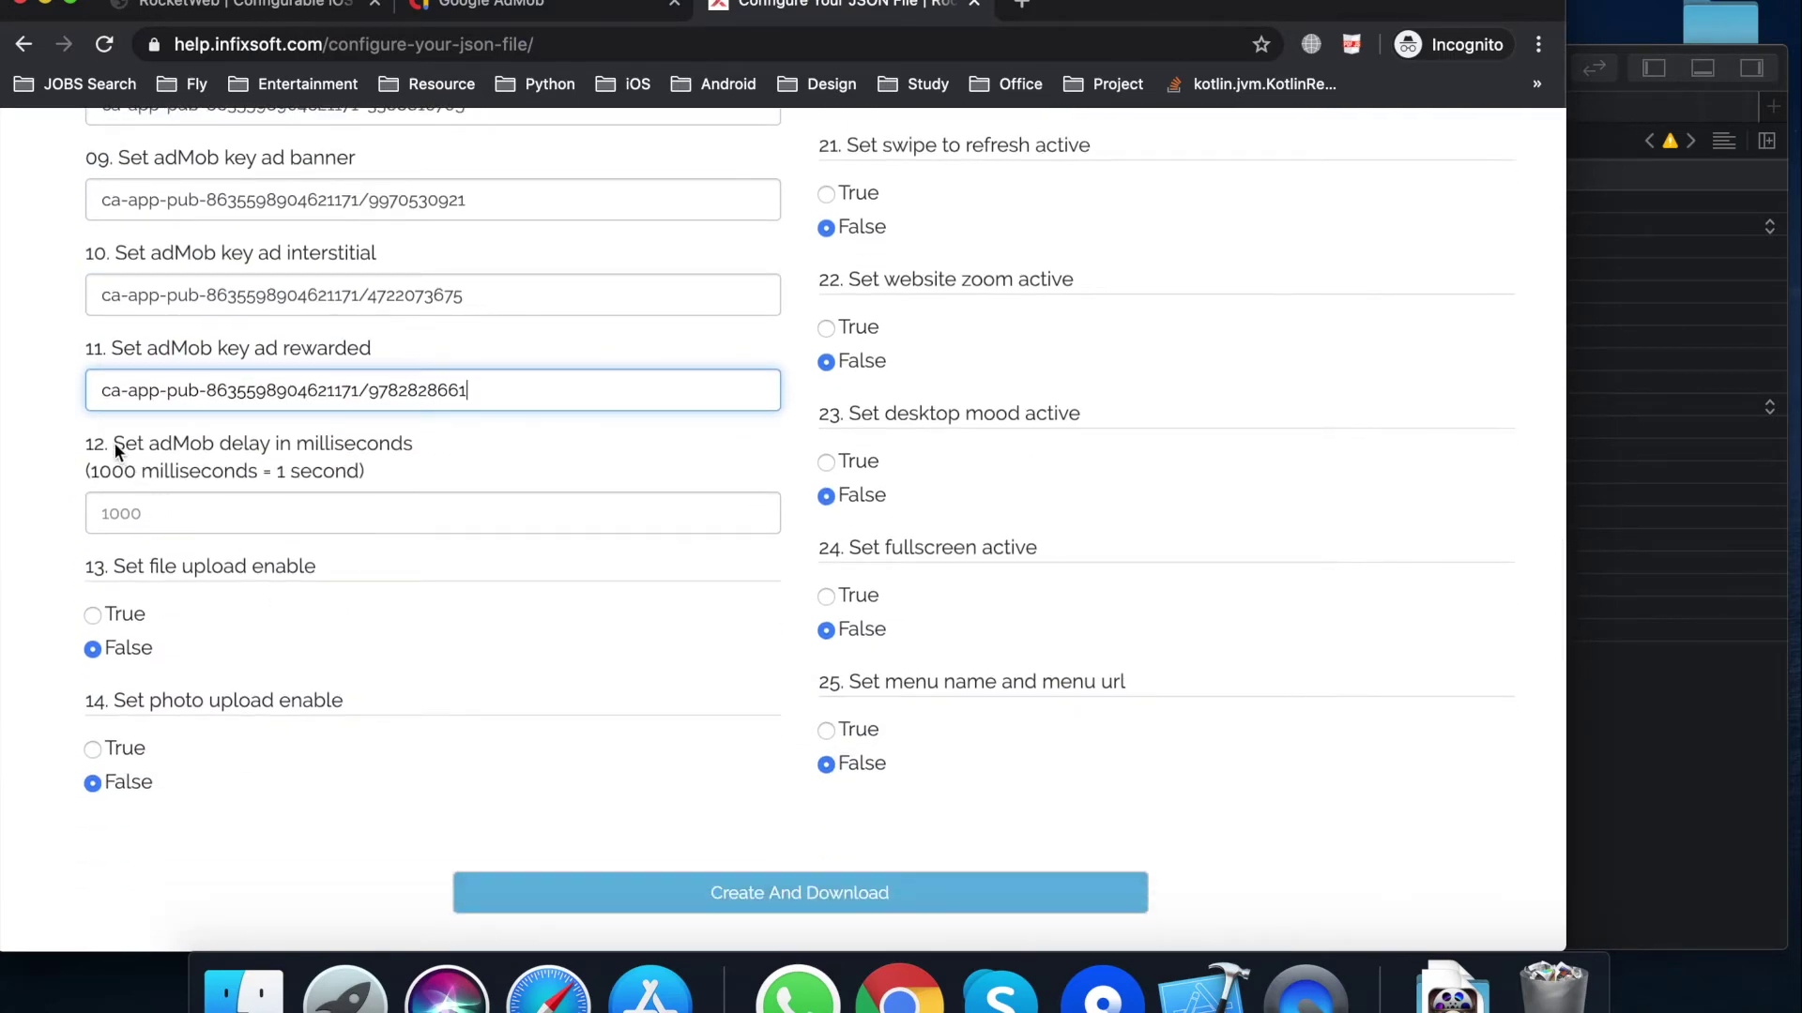
scroll(115, 442, "up", 10)
scroll(224, 657, "down", 6)
scroll(224, 681, "down", 3)
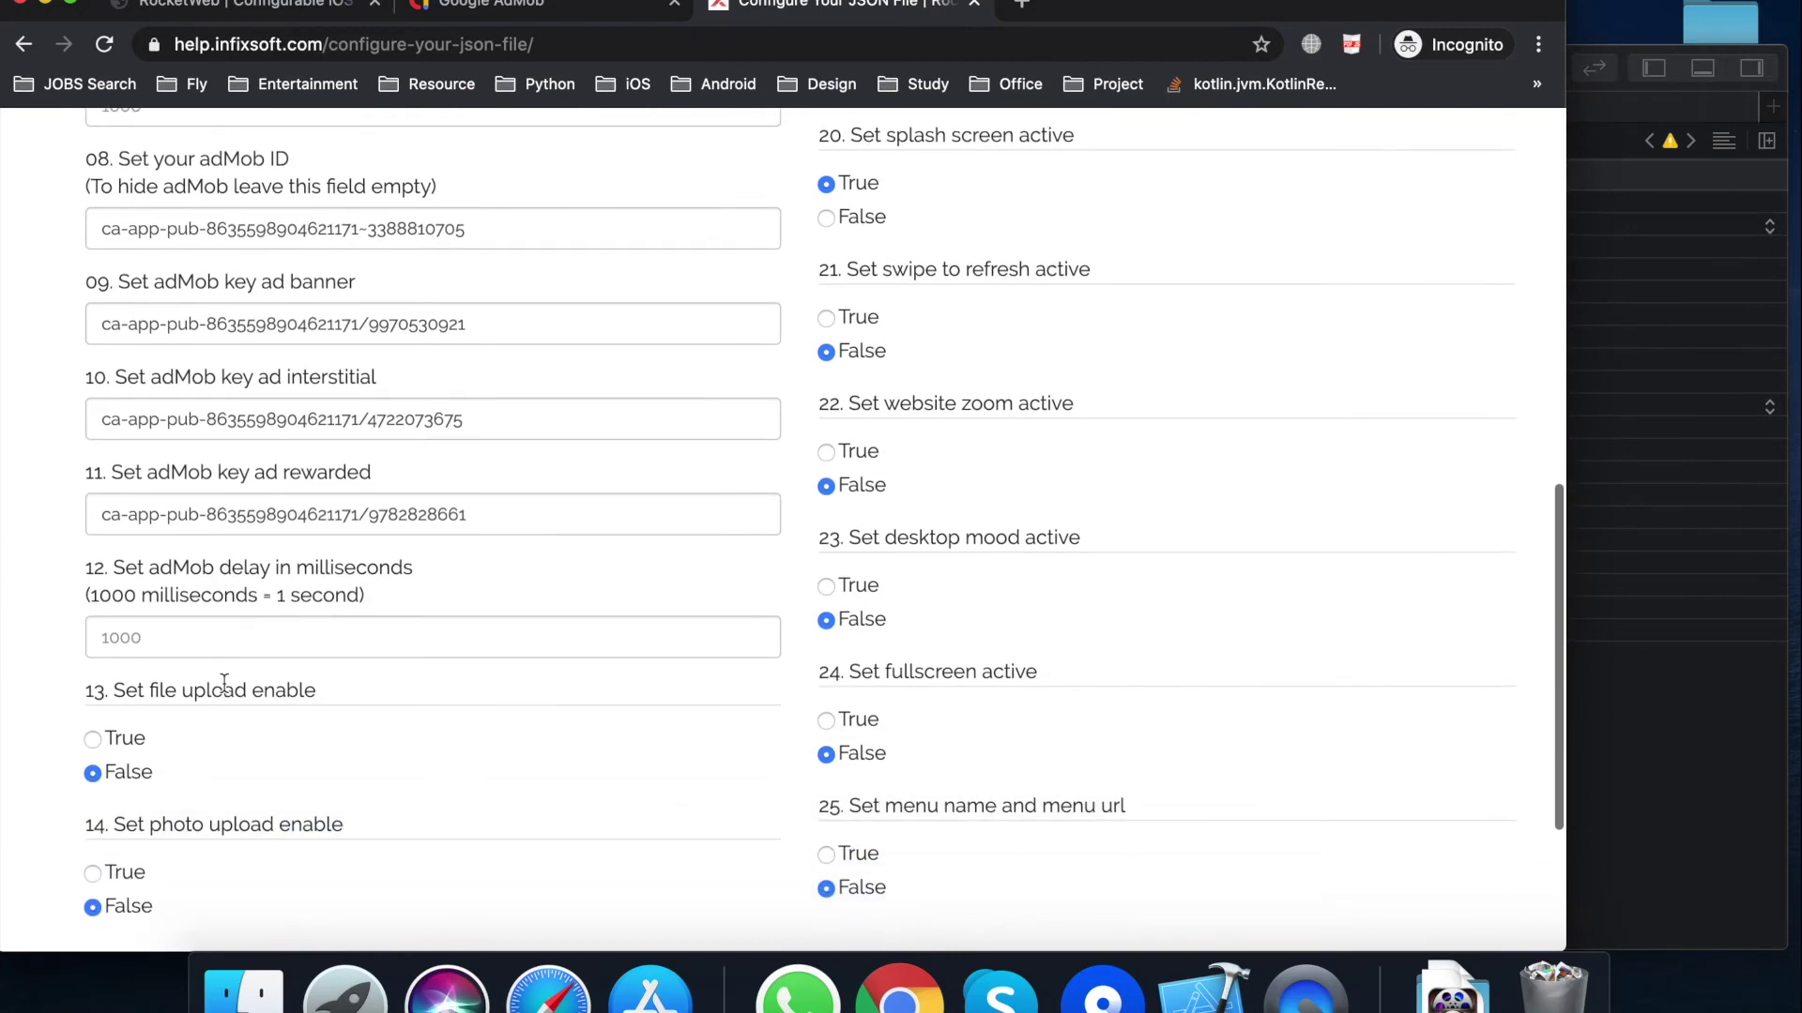
scroll(143, 734, "up", 3)
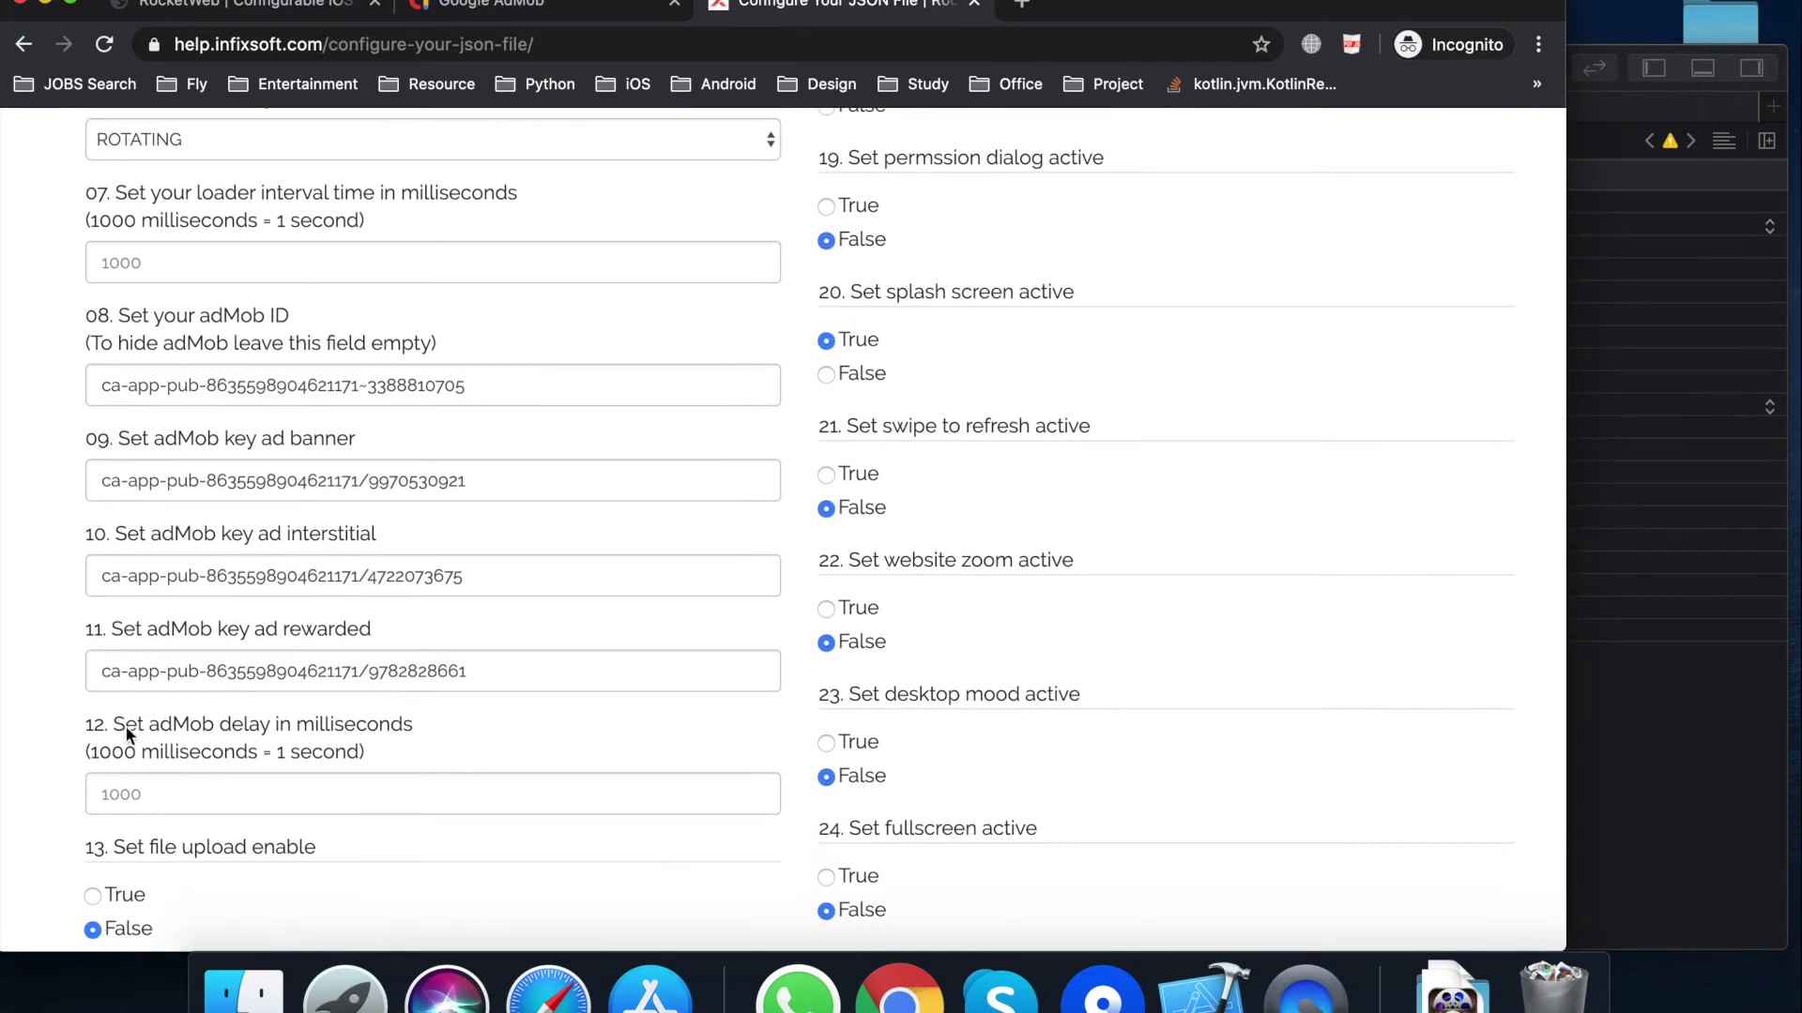
- Set the adMob delay to the docs-recommended 30000 ms, then finish in AdMob's ad units list
left_click(225, 793)
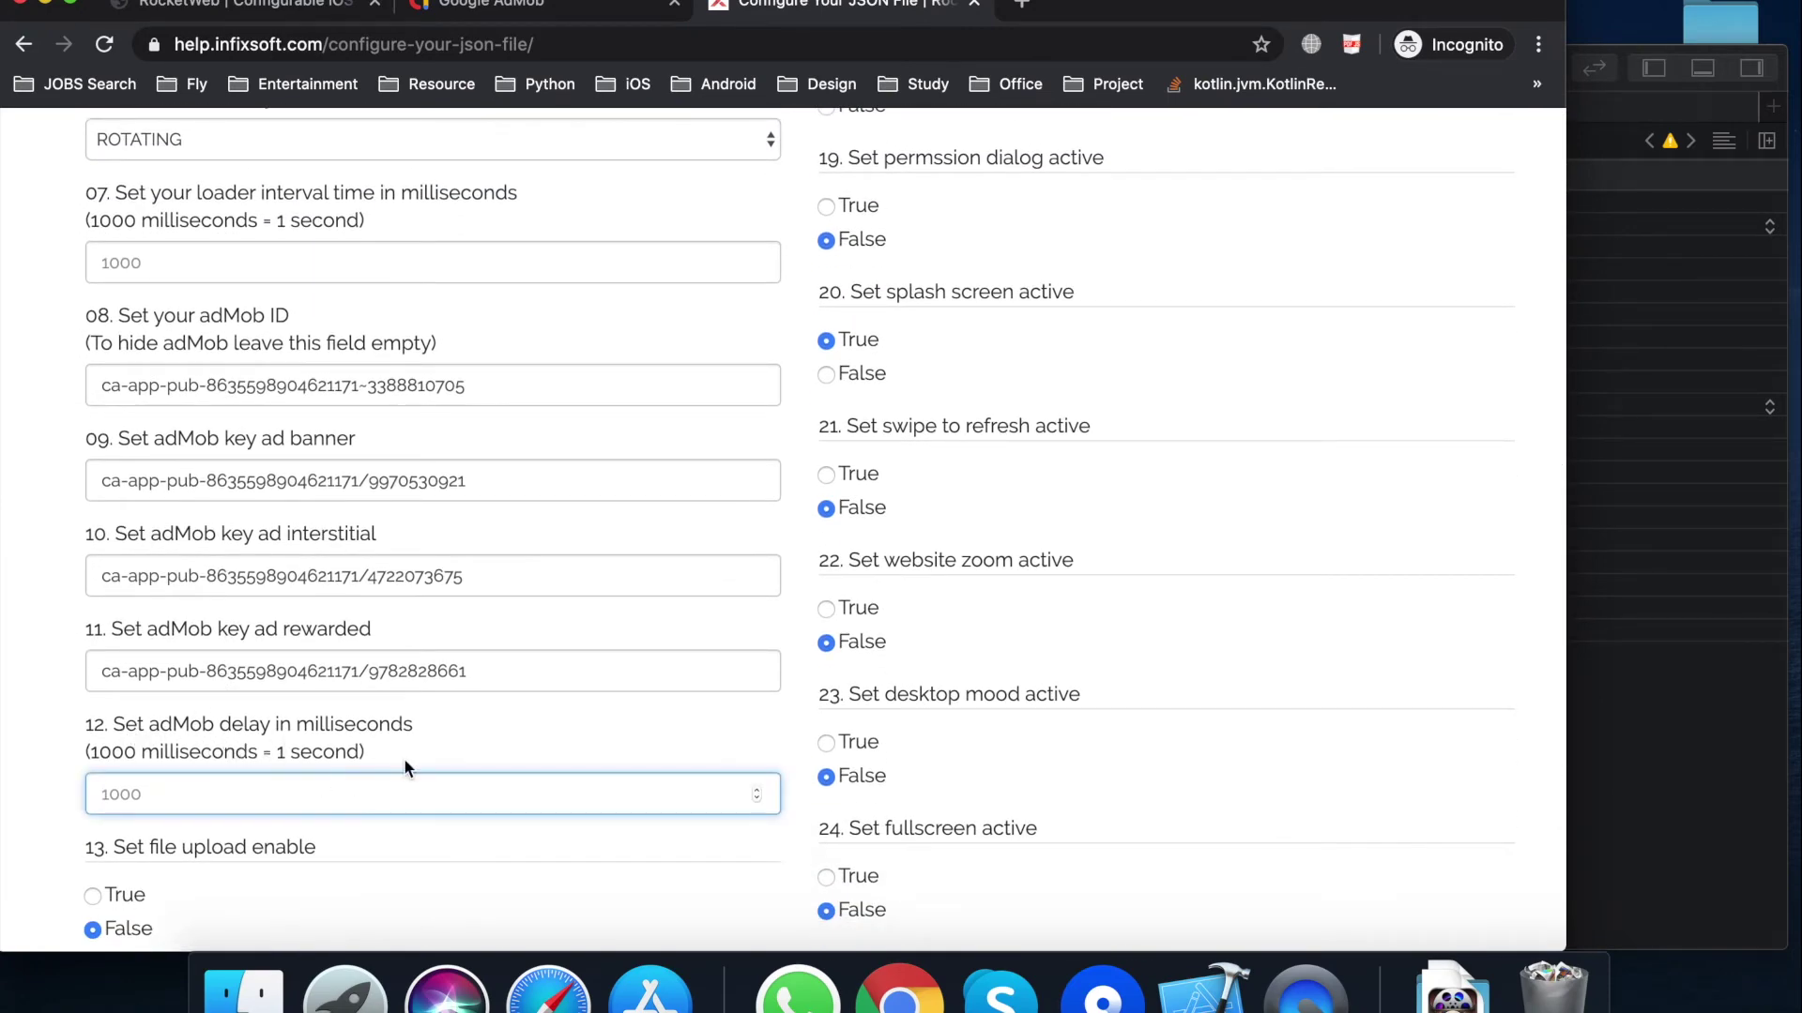
key("super+1")
scroll(456, 433, "down", 5)
left_click(378, 497)
left_click_drag(281, 497, 632, 536)
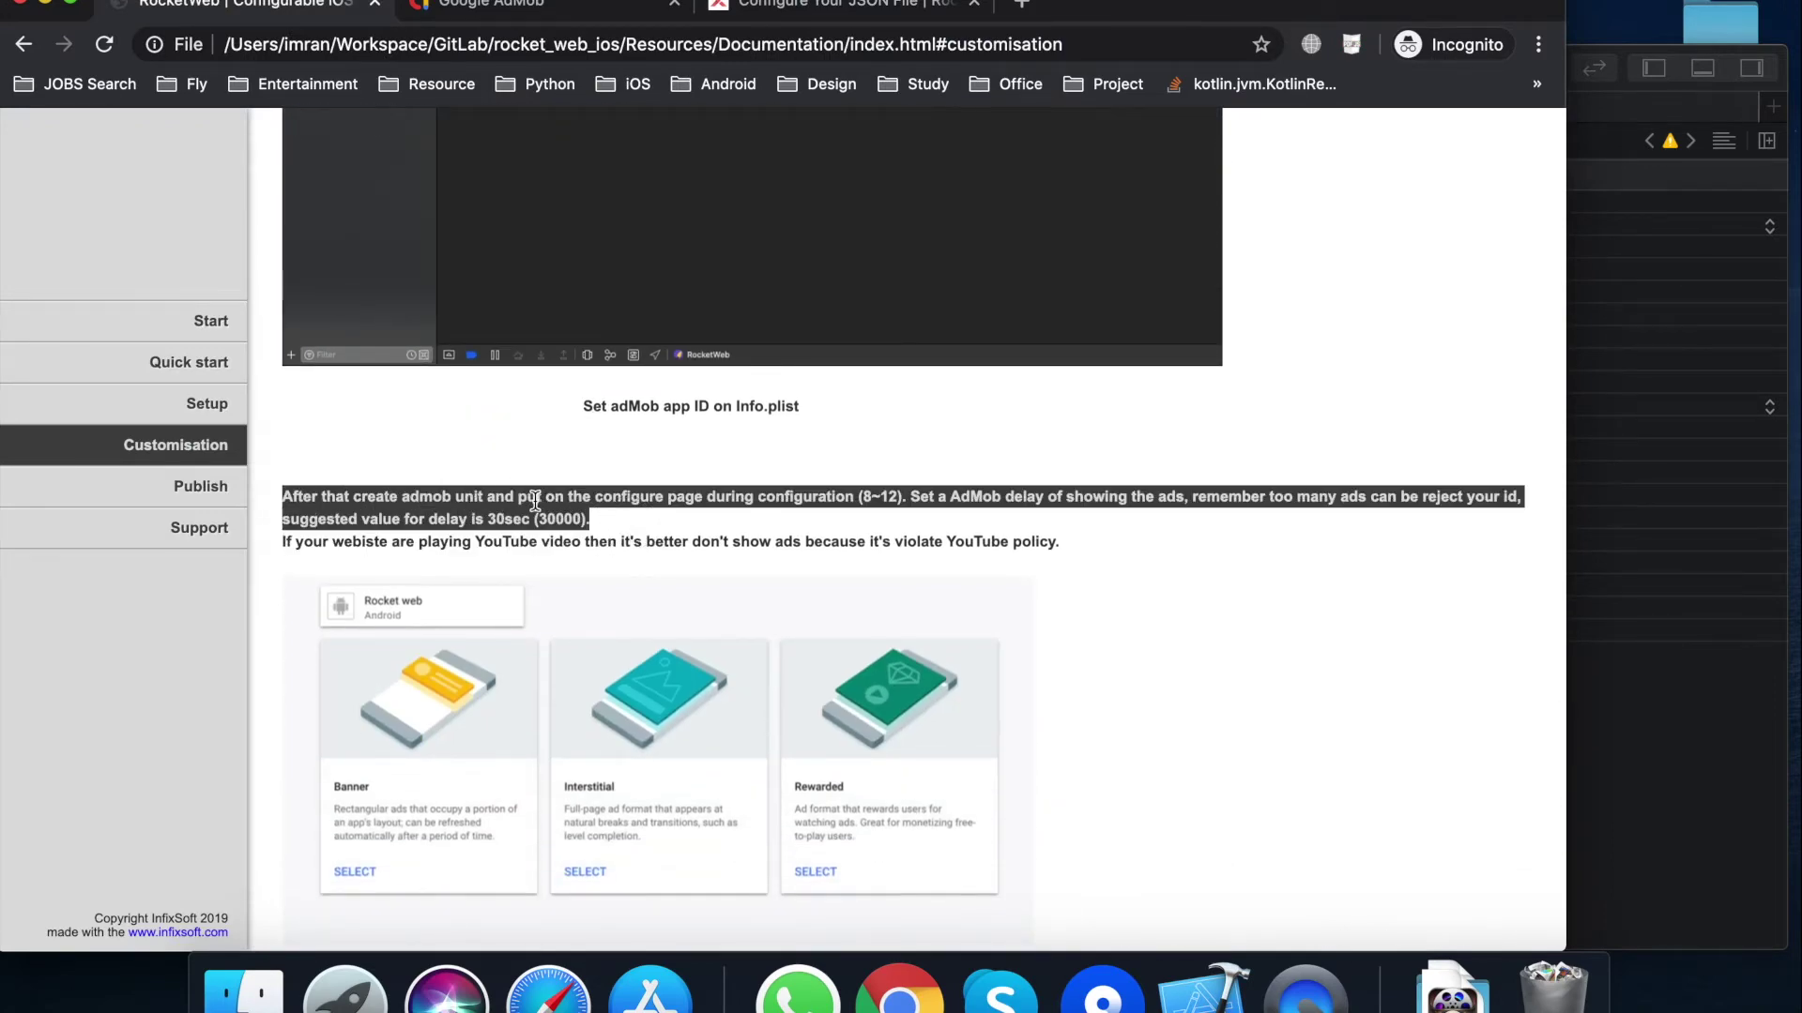
left_click(604, 514)
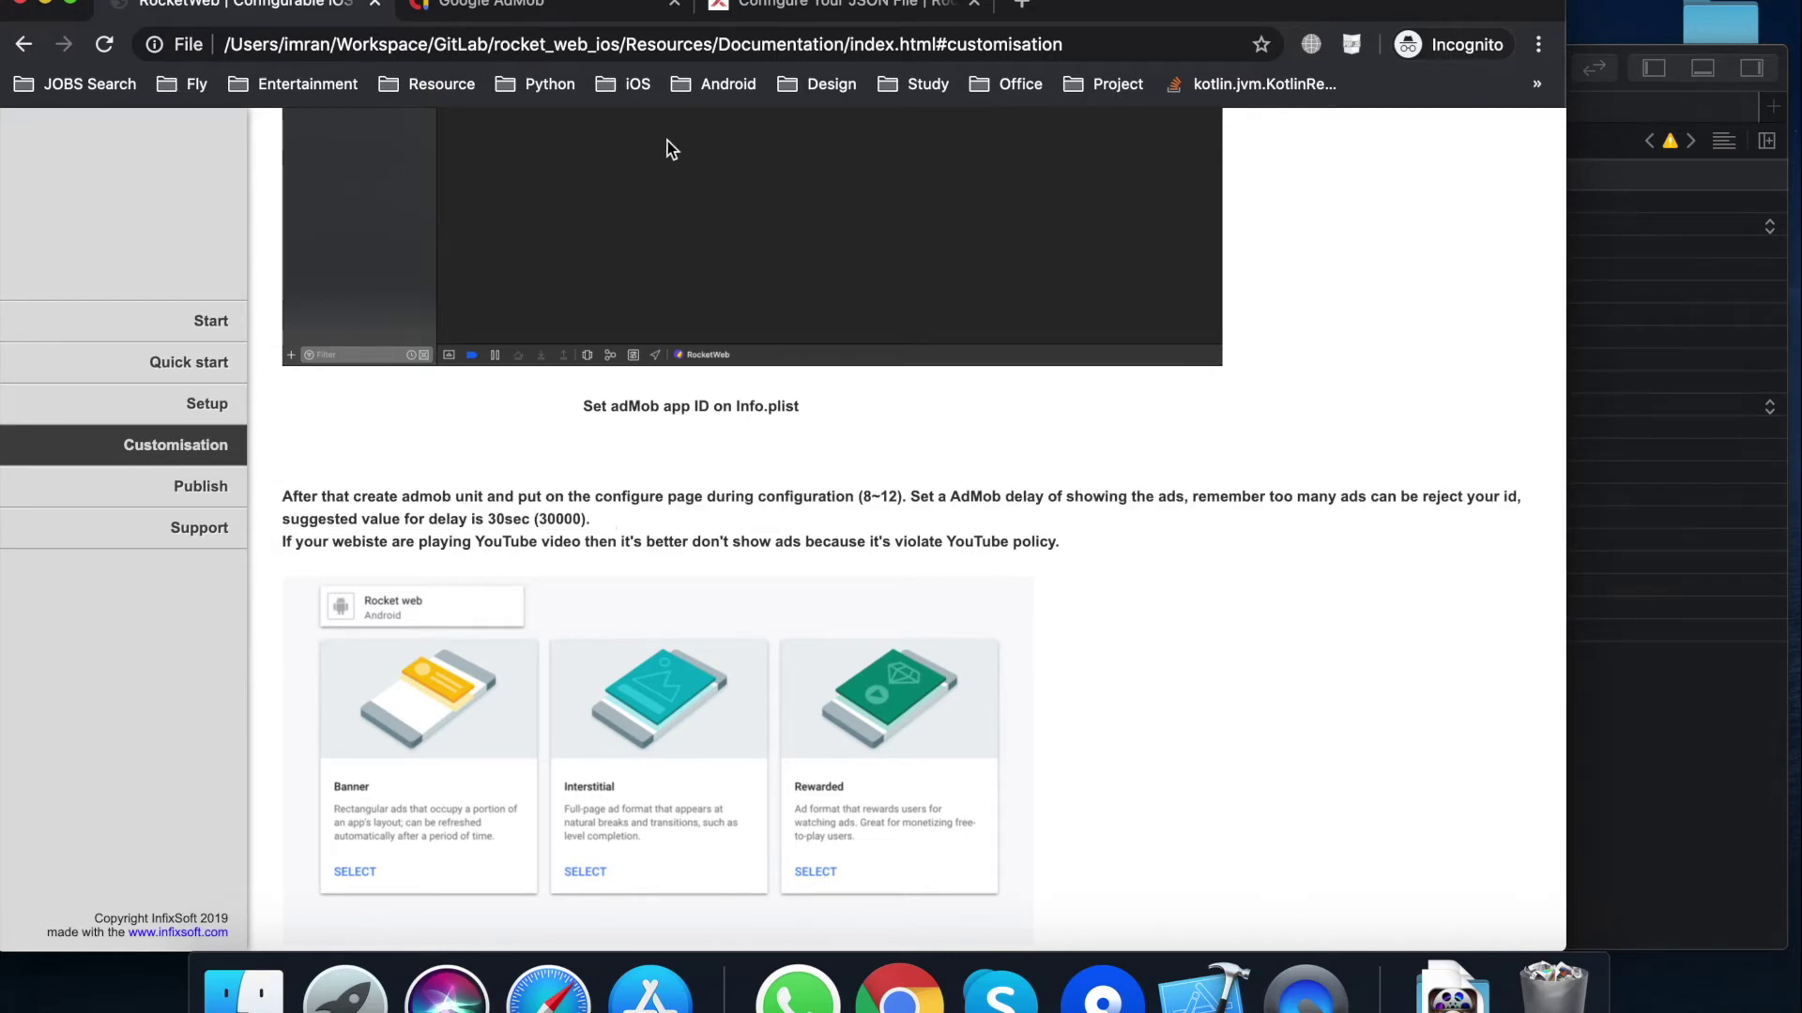
left_click(826, 8)
type("30000")
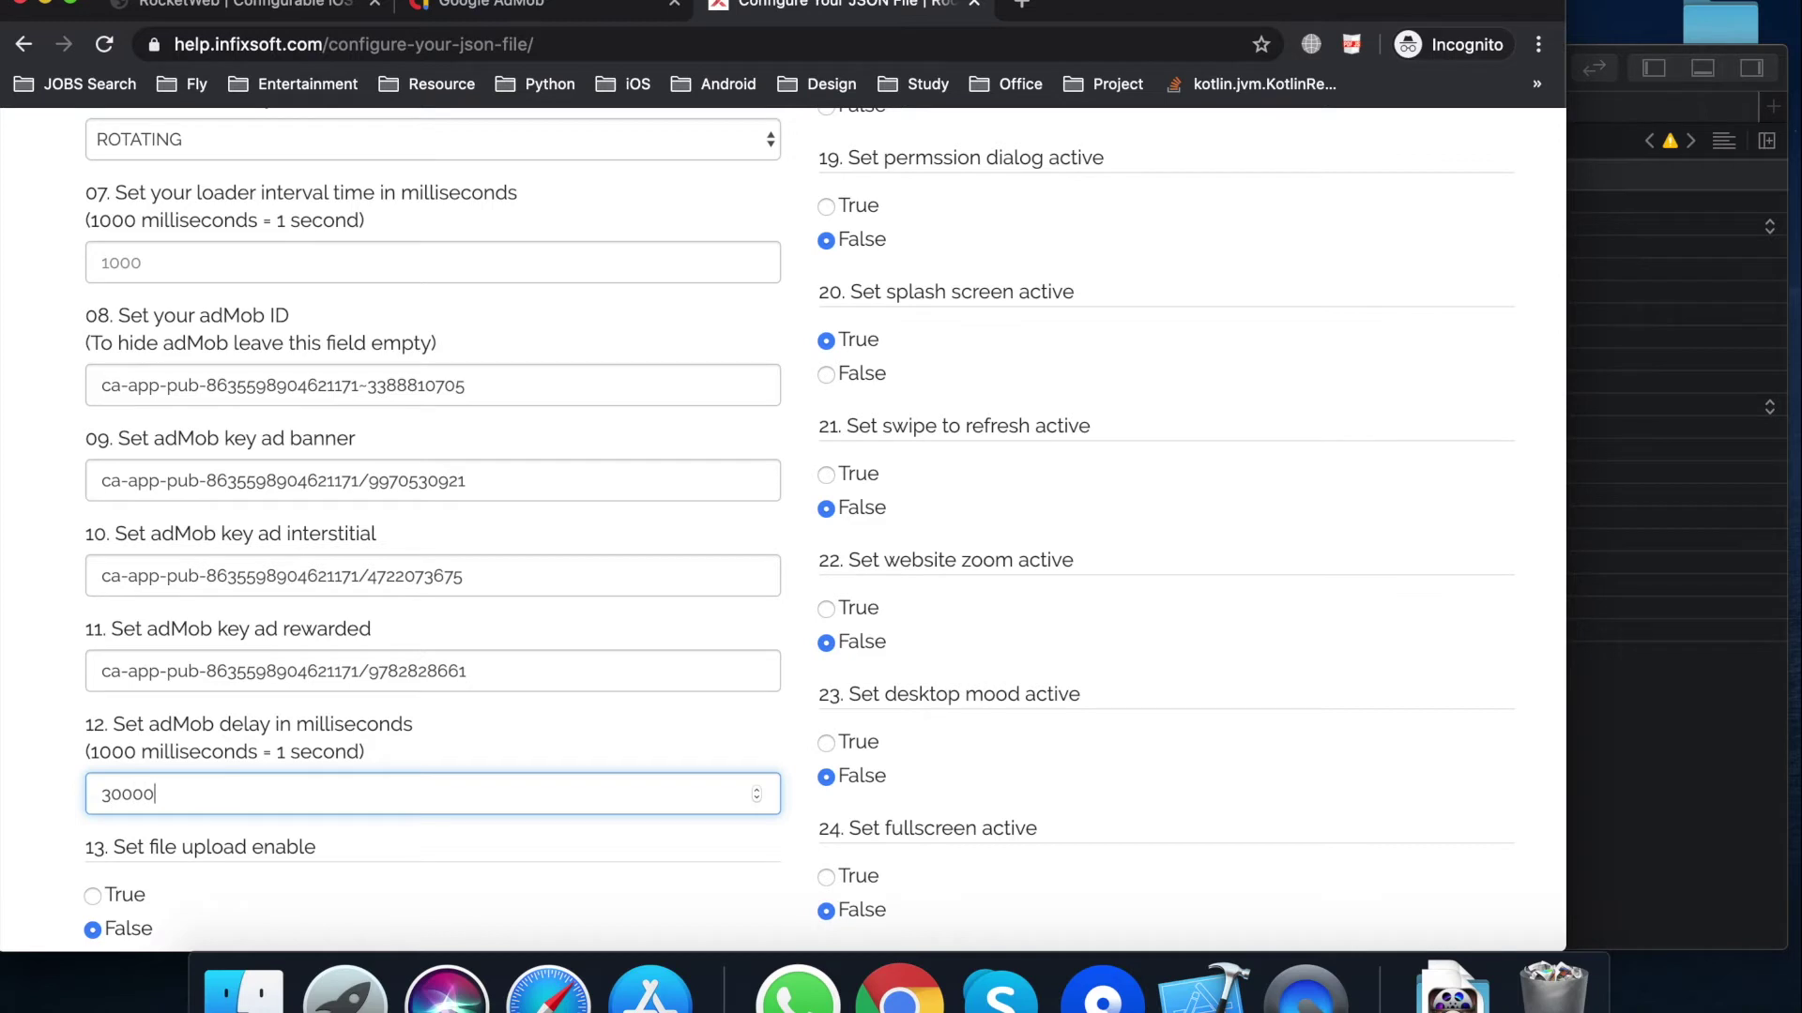
left_click(483, 17)
left_click(377, 847)
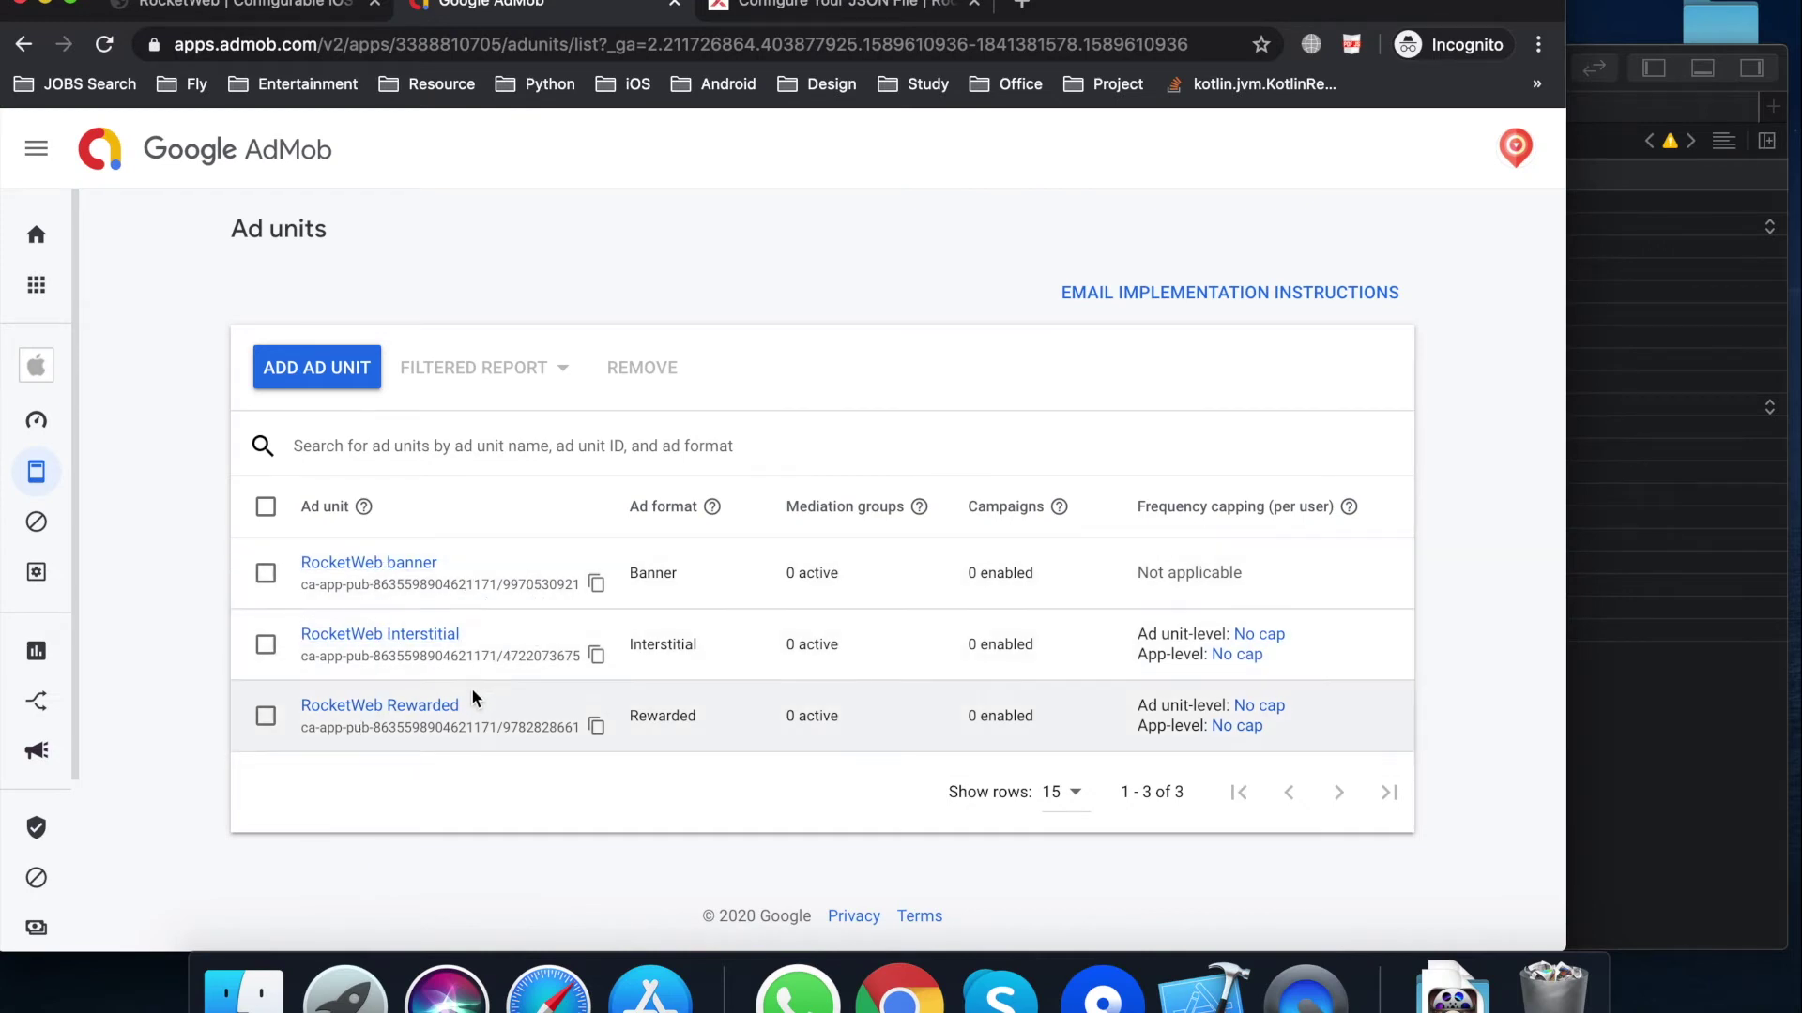
- Check the App ID in AdMob's App settings, then go back to the JSON configuration form
left_click(36, 572)
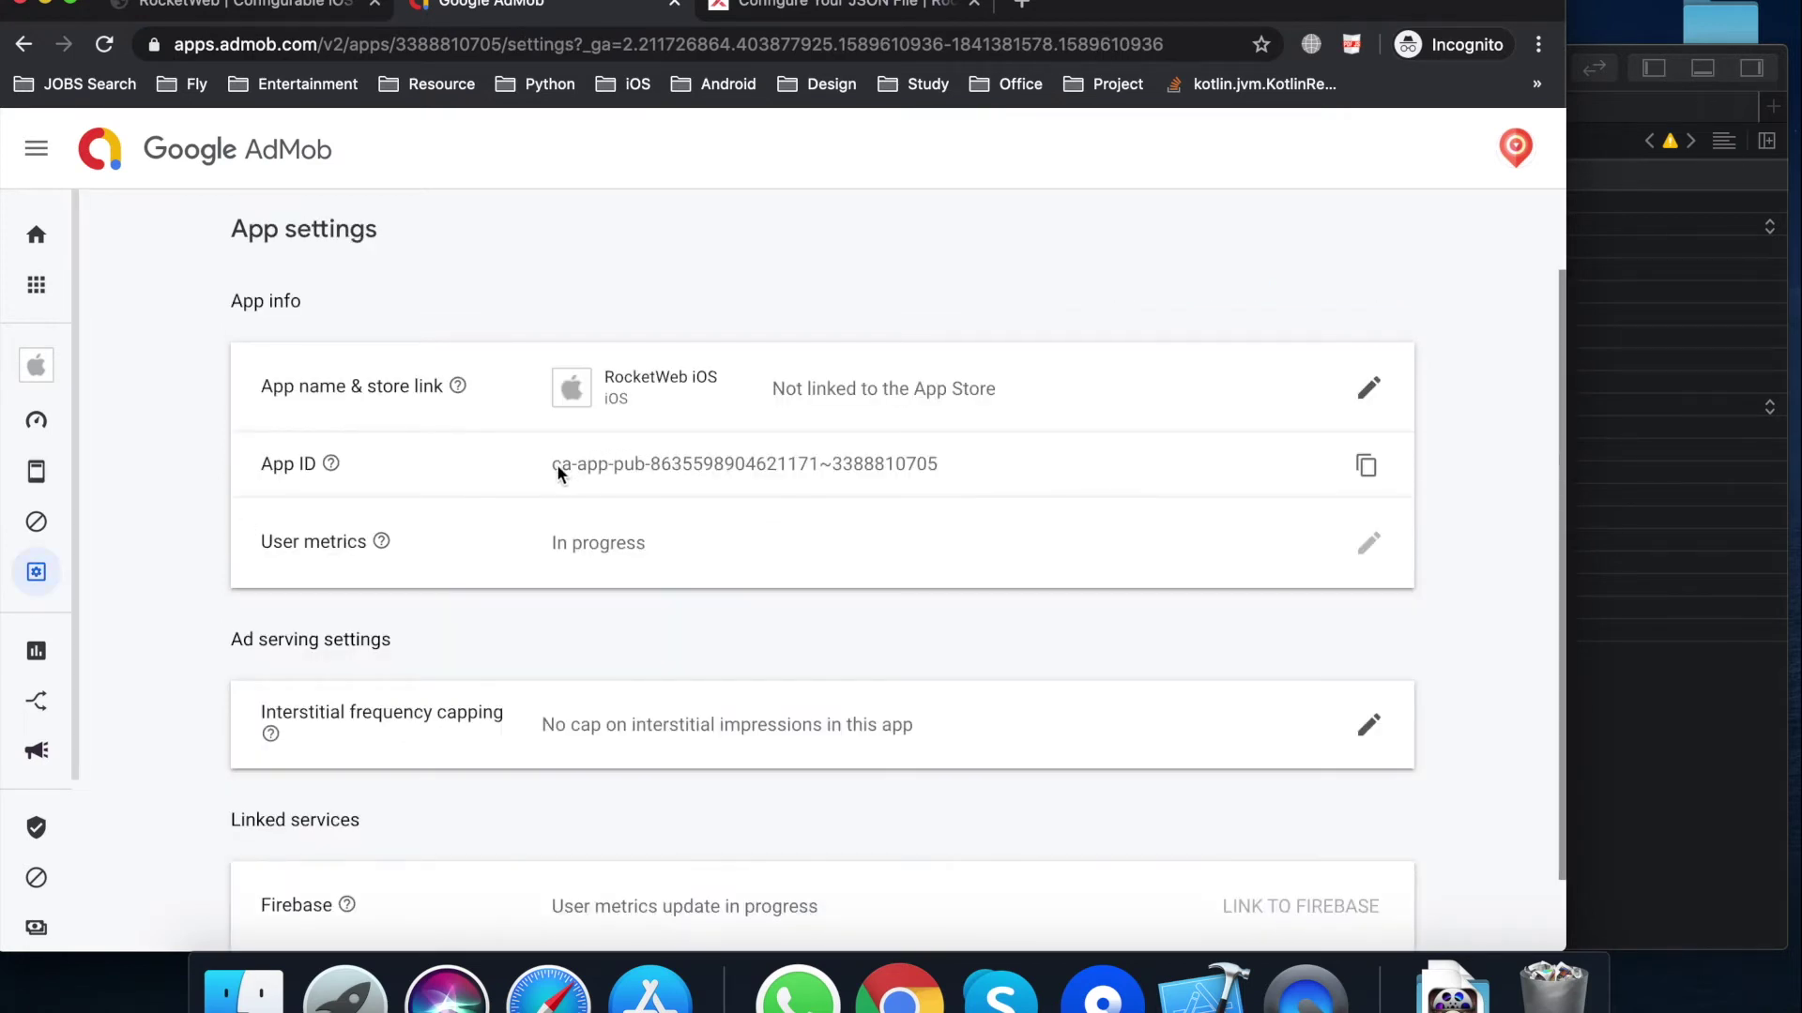
left_click_drag(549, 463, 938, 463)
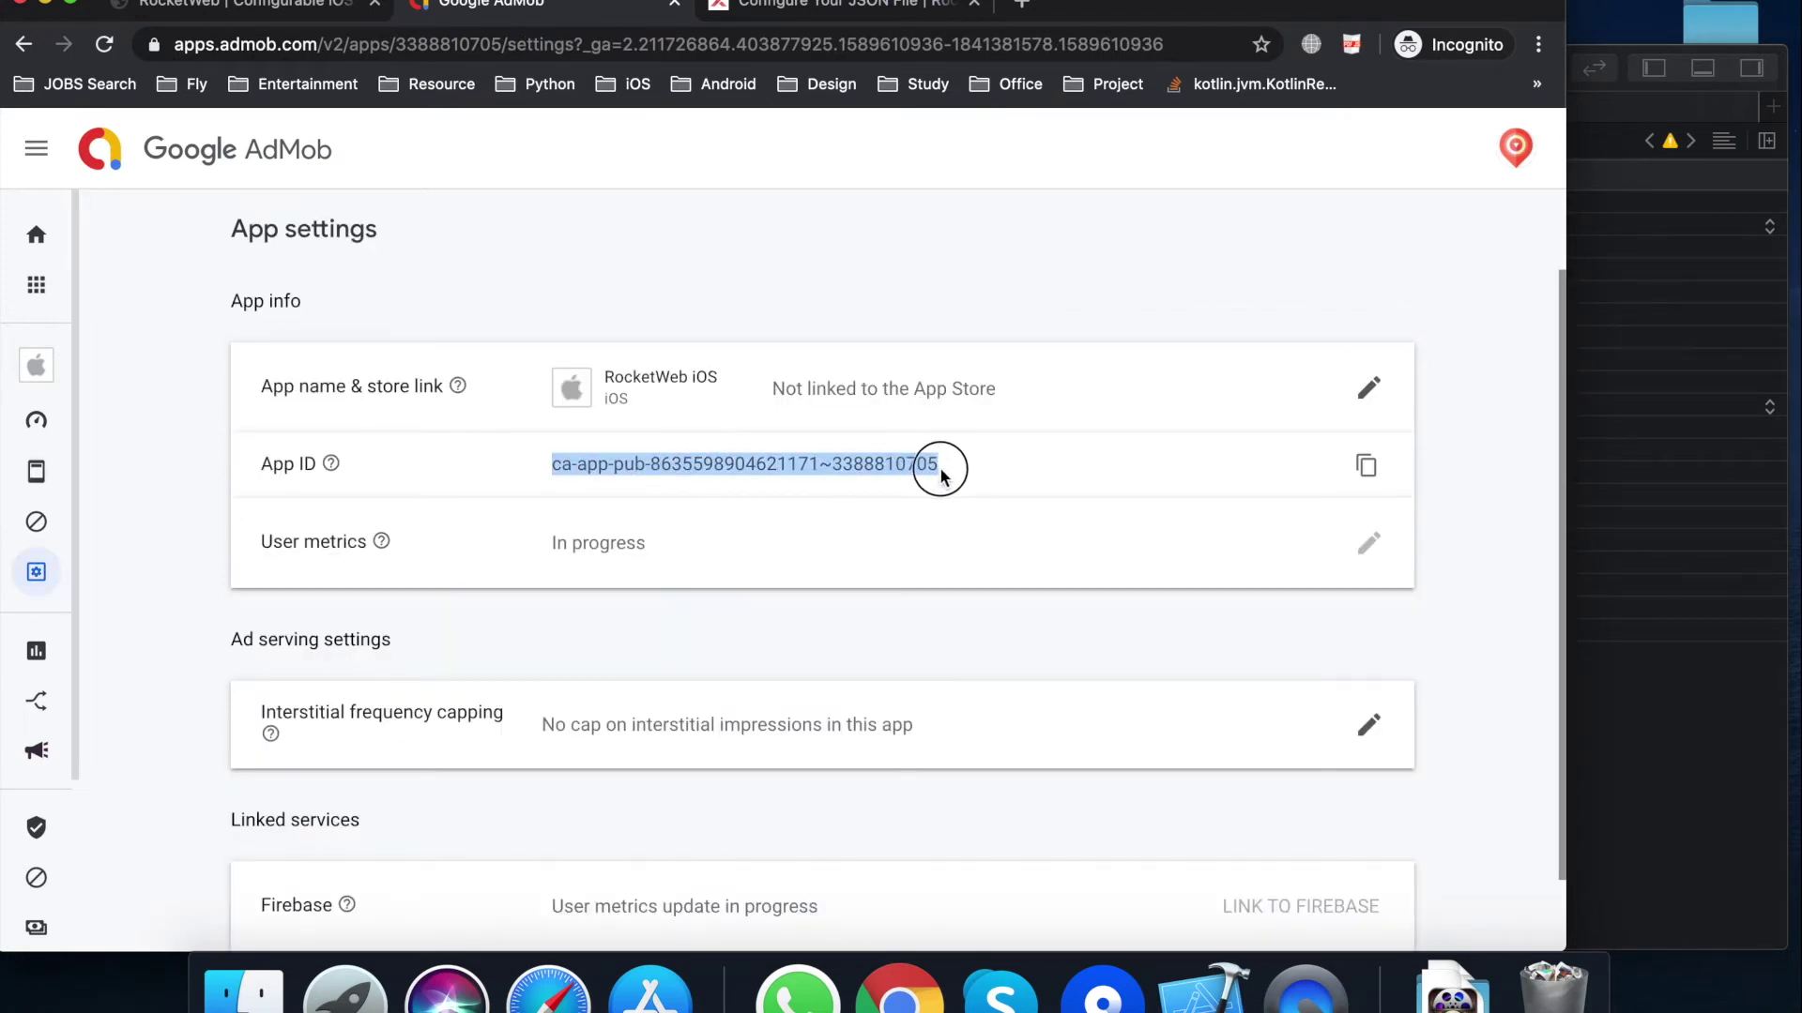
left_click(39, 474)
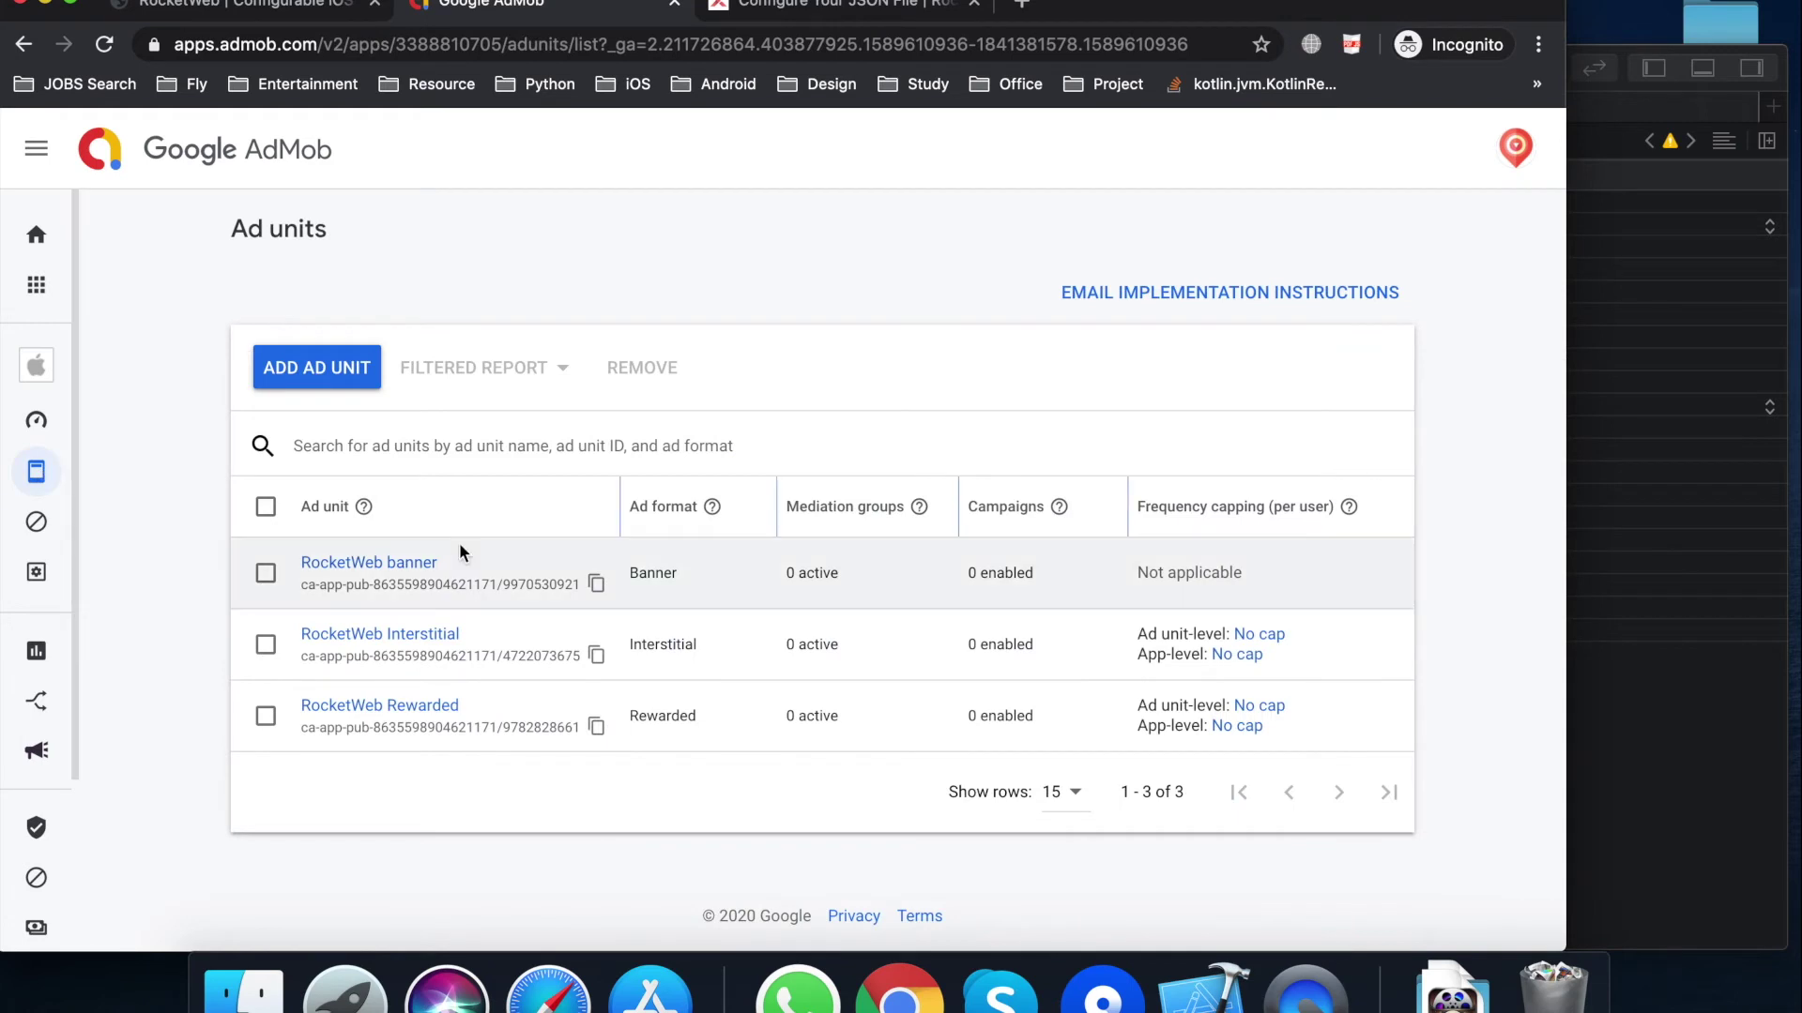
left_click(840, 9)
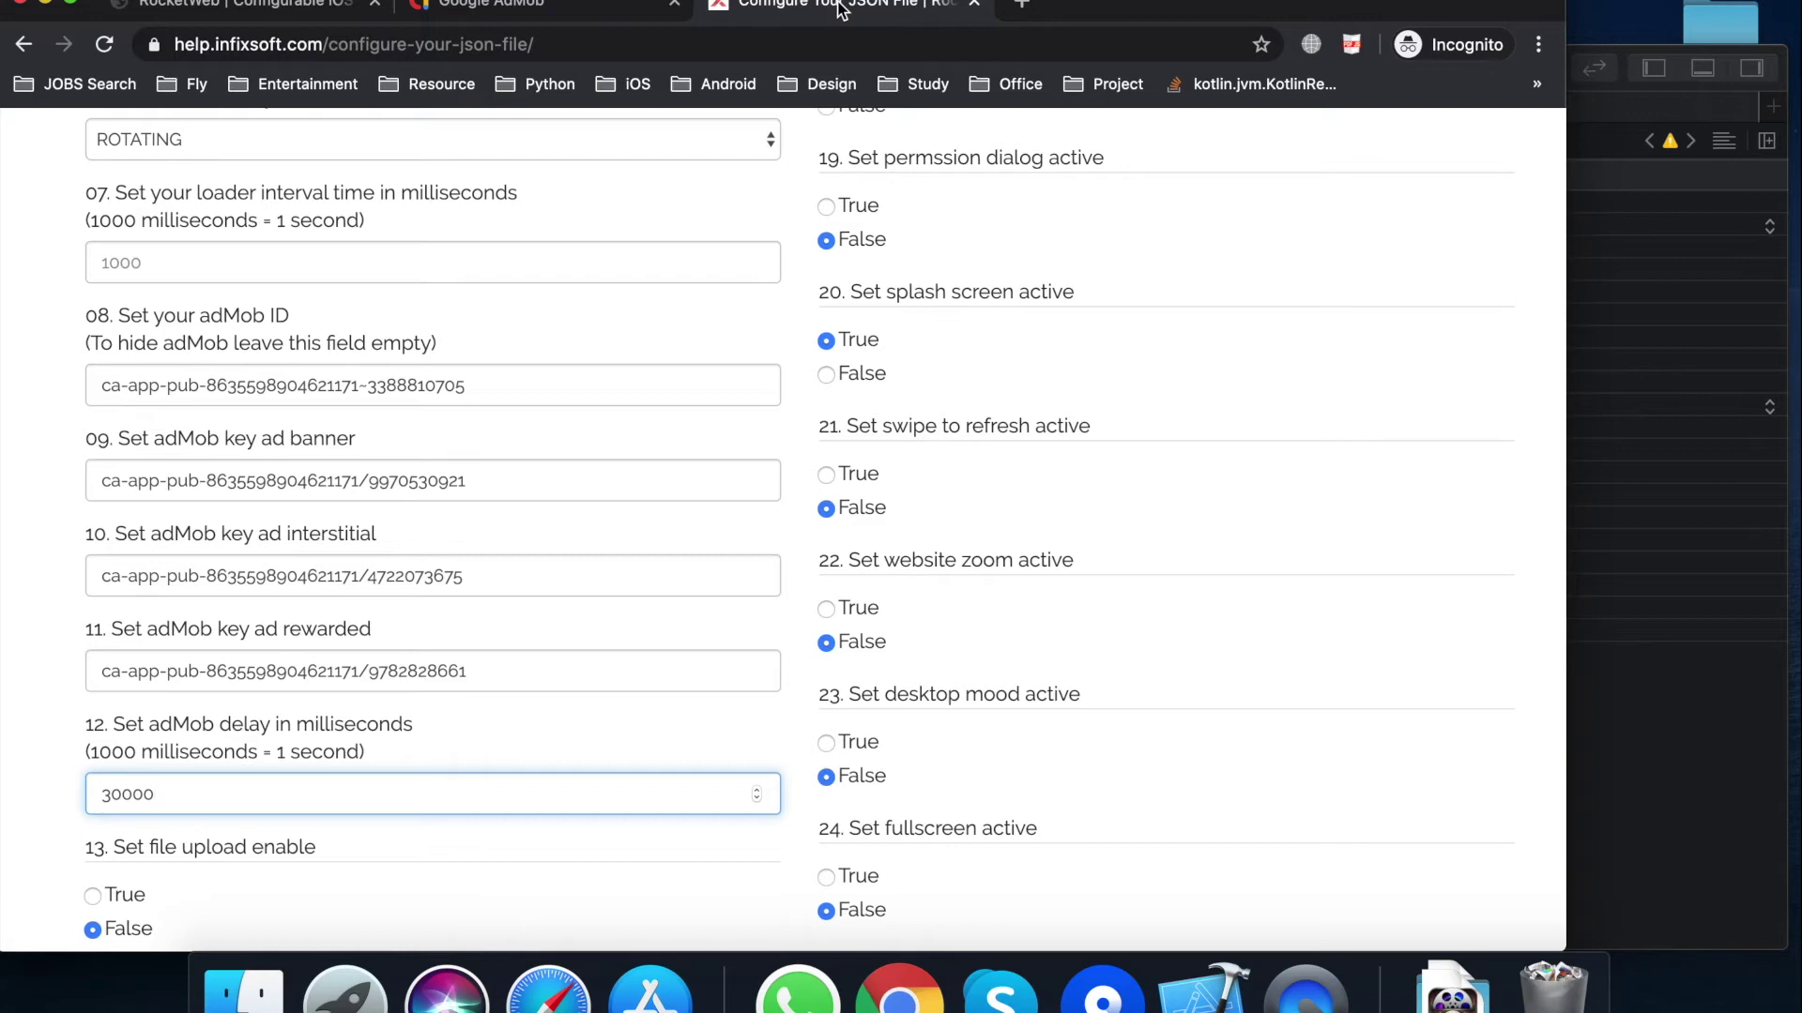
scroll(558, 280, "down", 5)
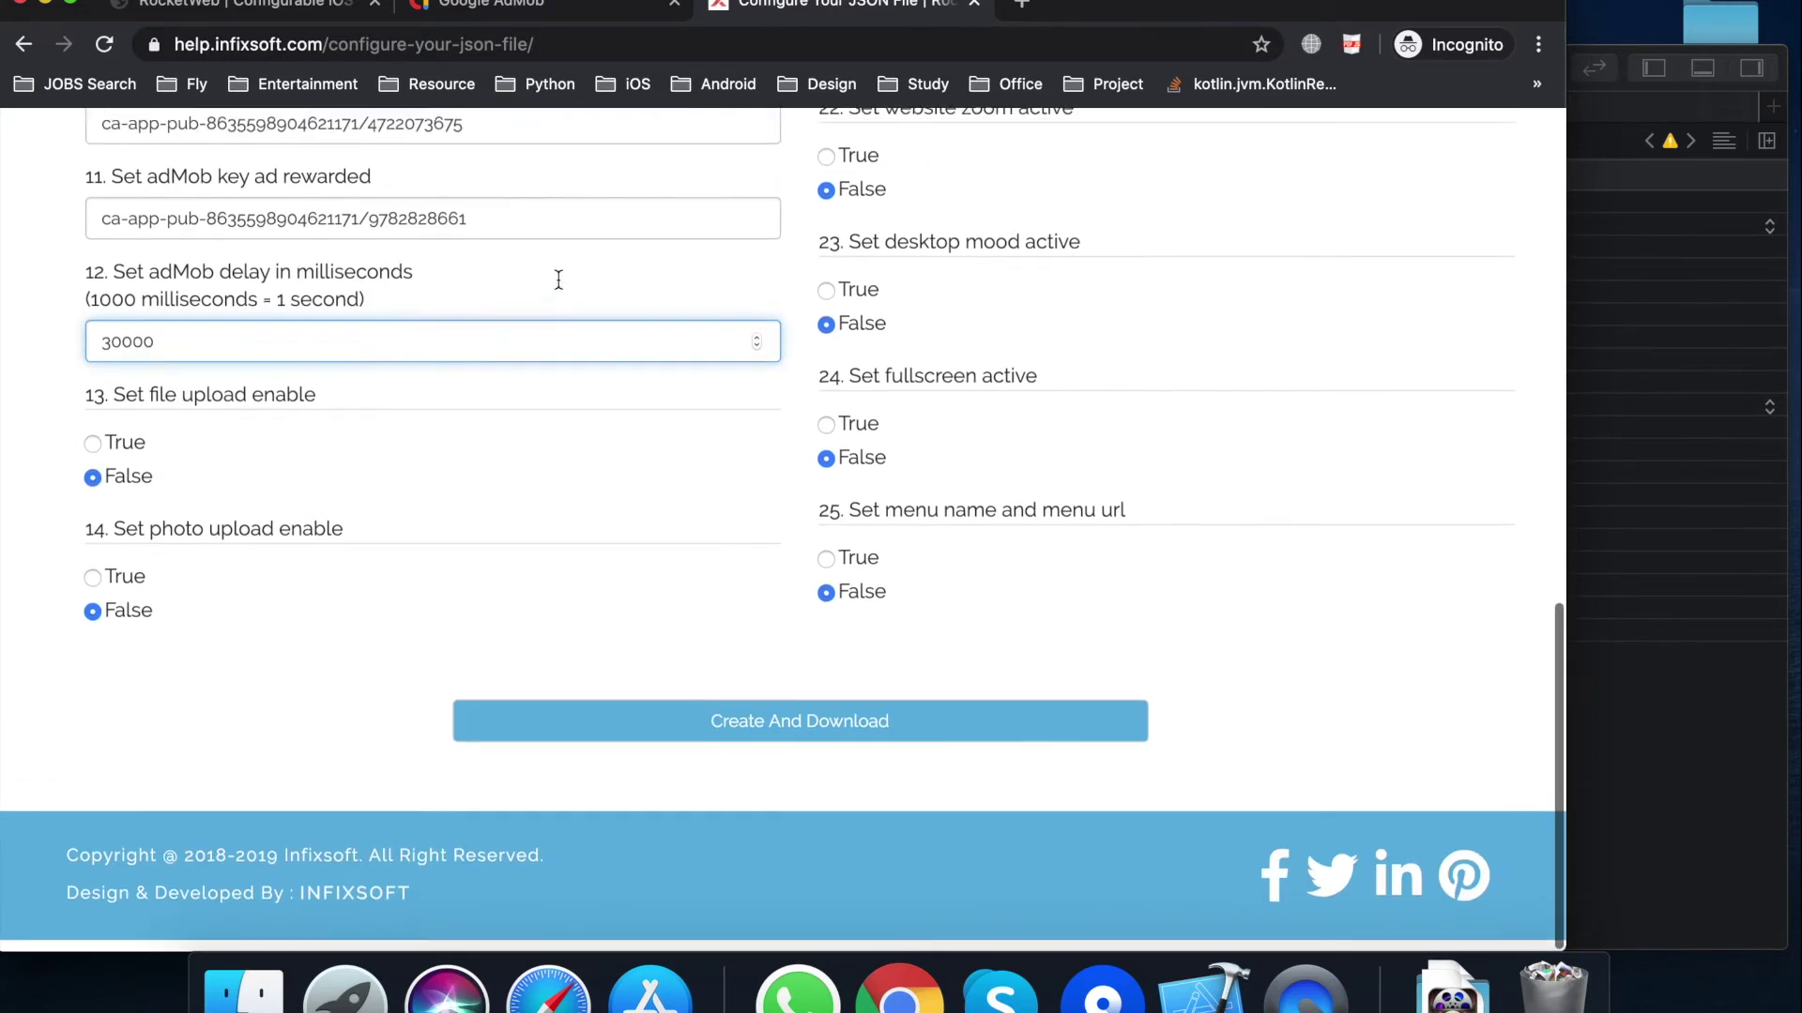
- Create and download the rocket_web.io config and reveal it in Finder
left_click(939, 743)
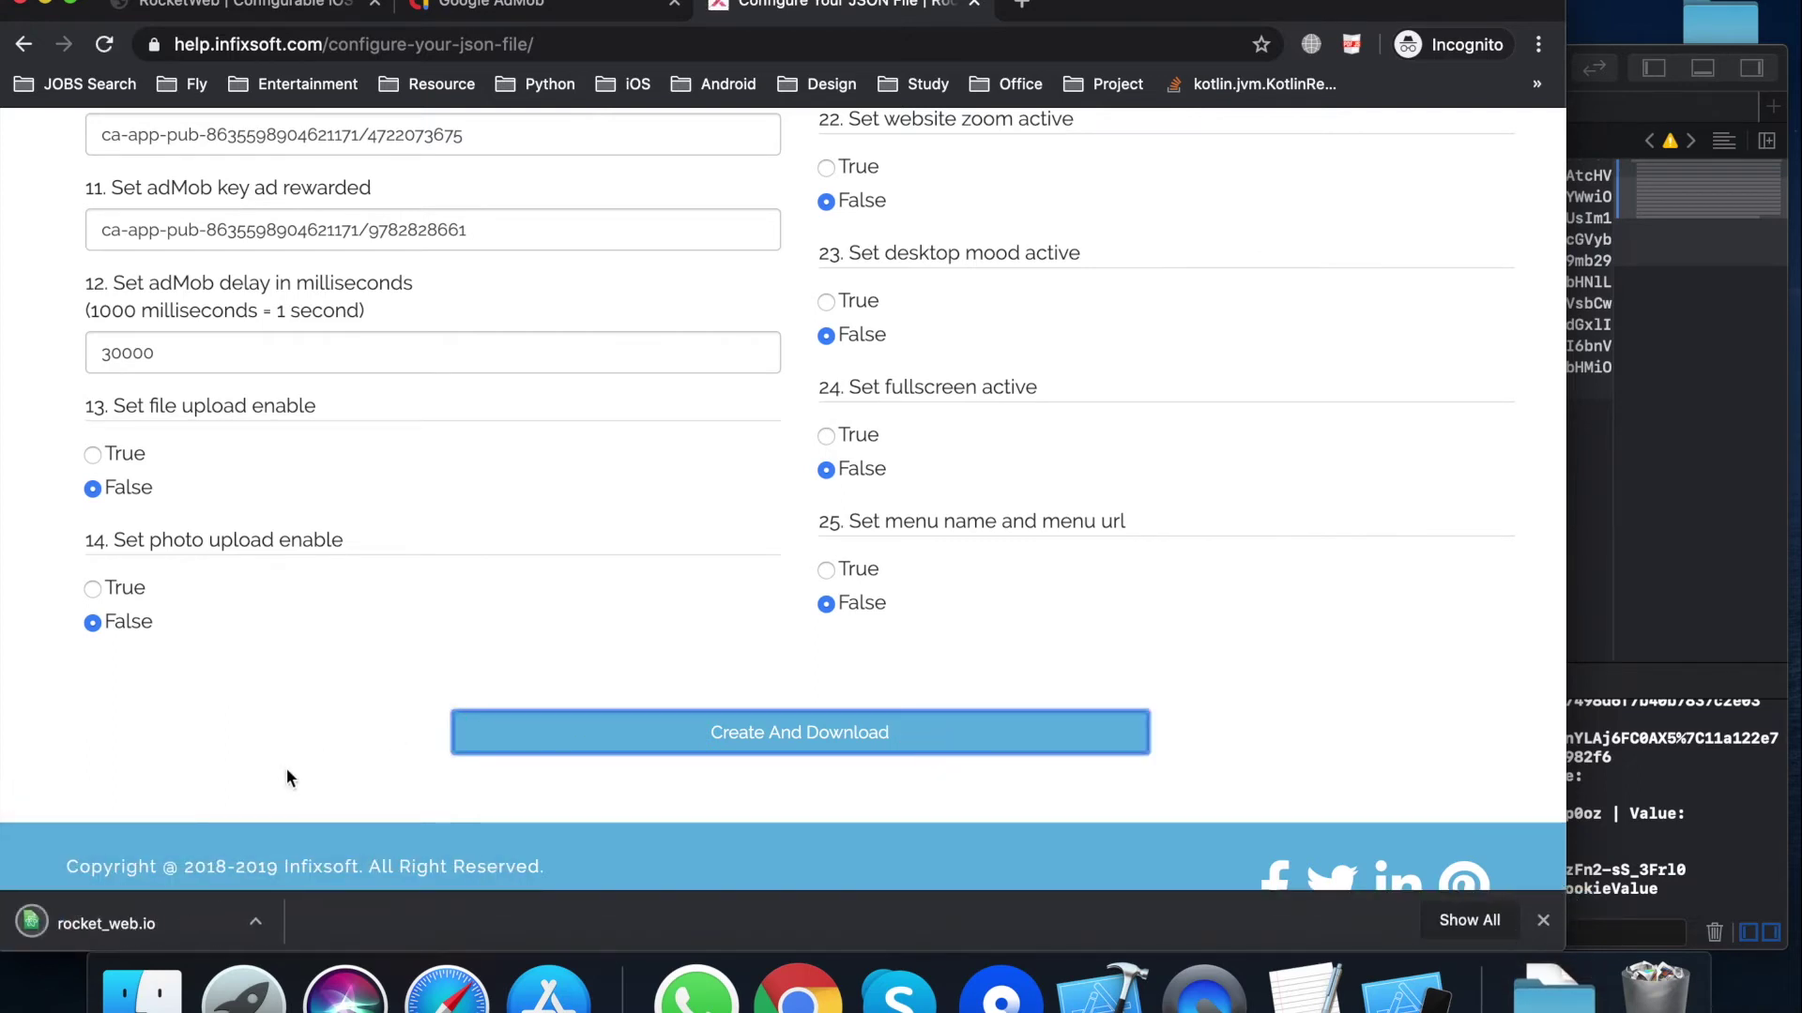
left_click(251, 922)
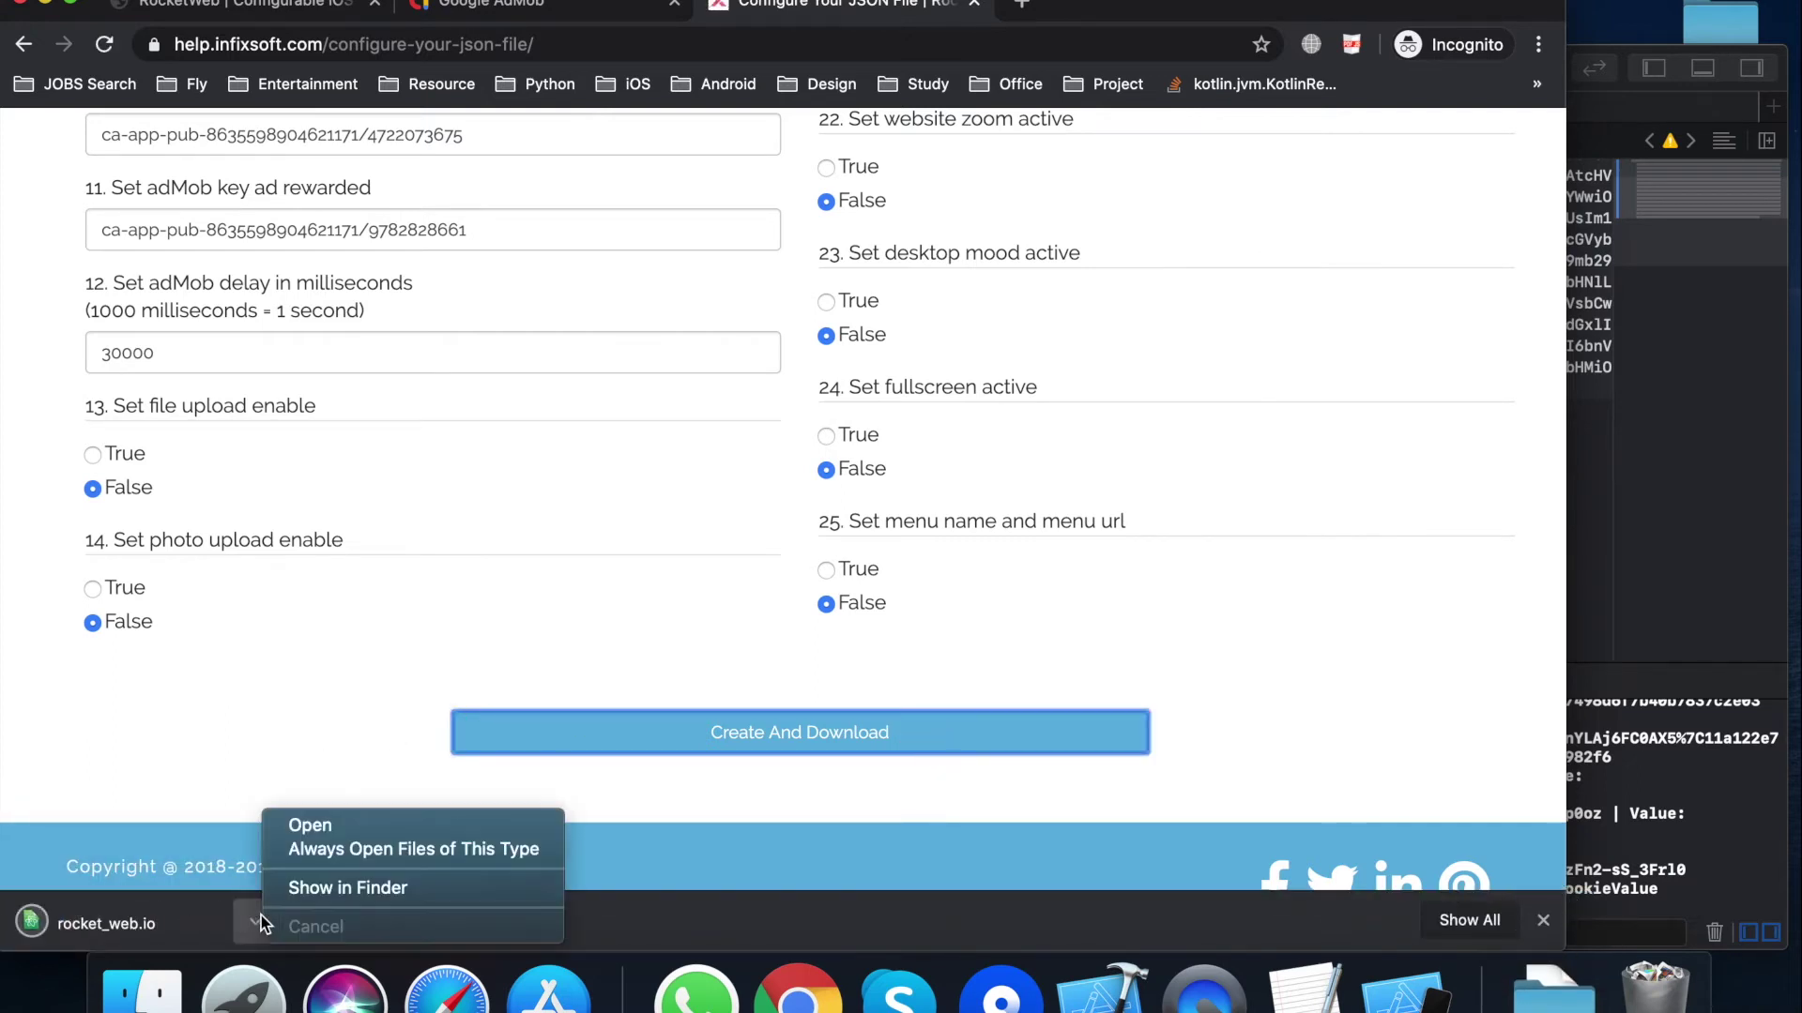
left_click(319, 890)
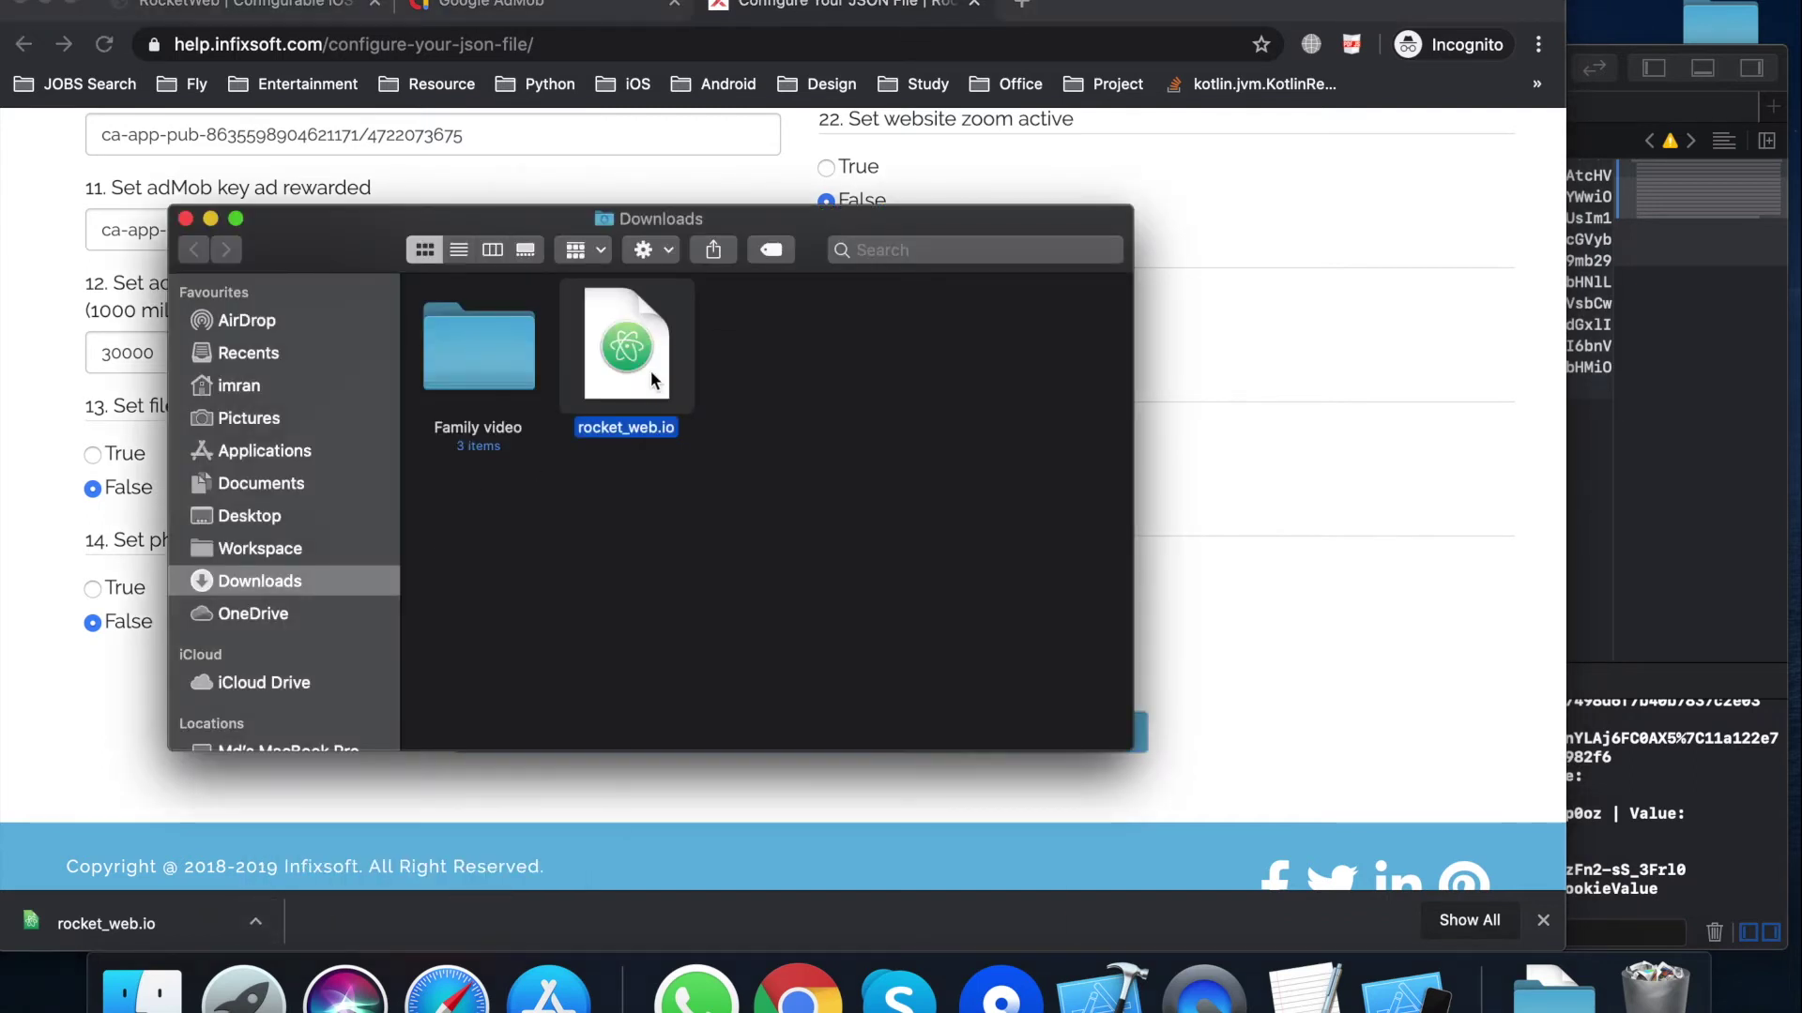
- Open rocket_web.io with TextEdit via Open With > Other…
right_click(652, 374)
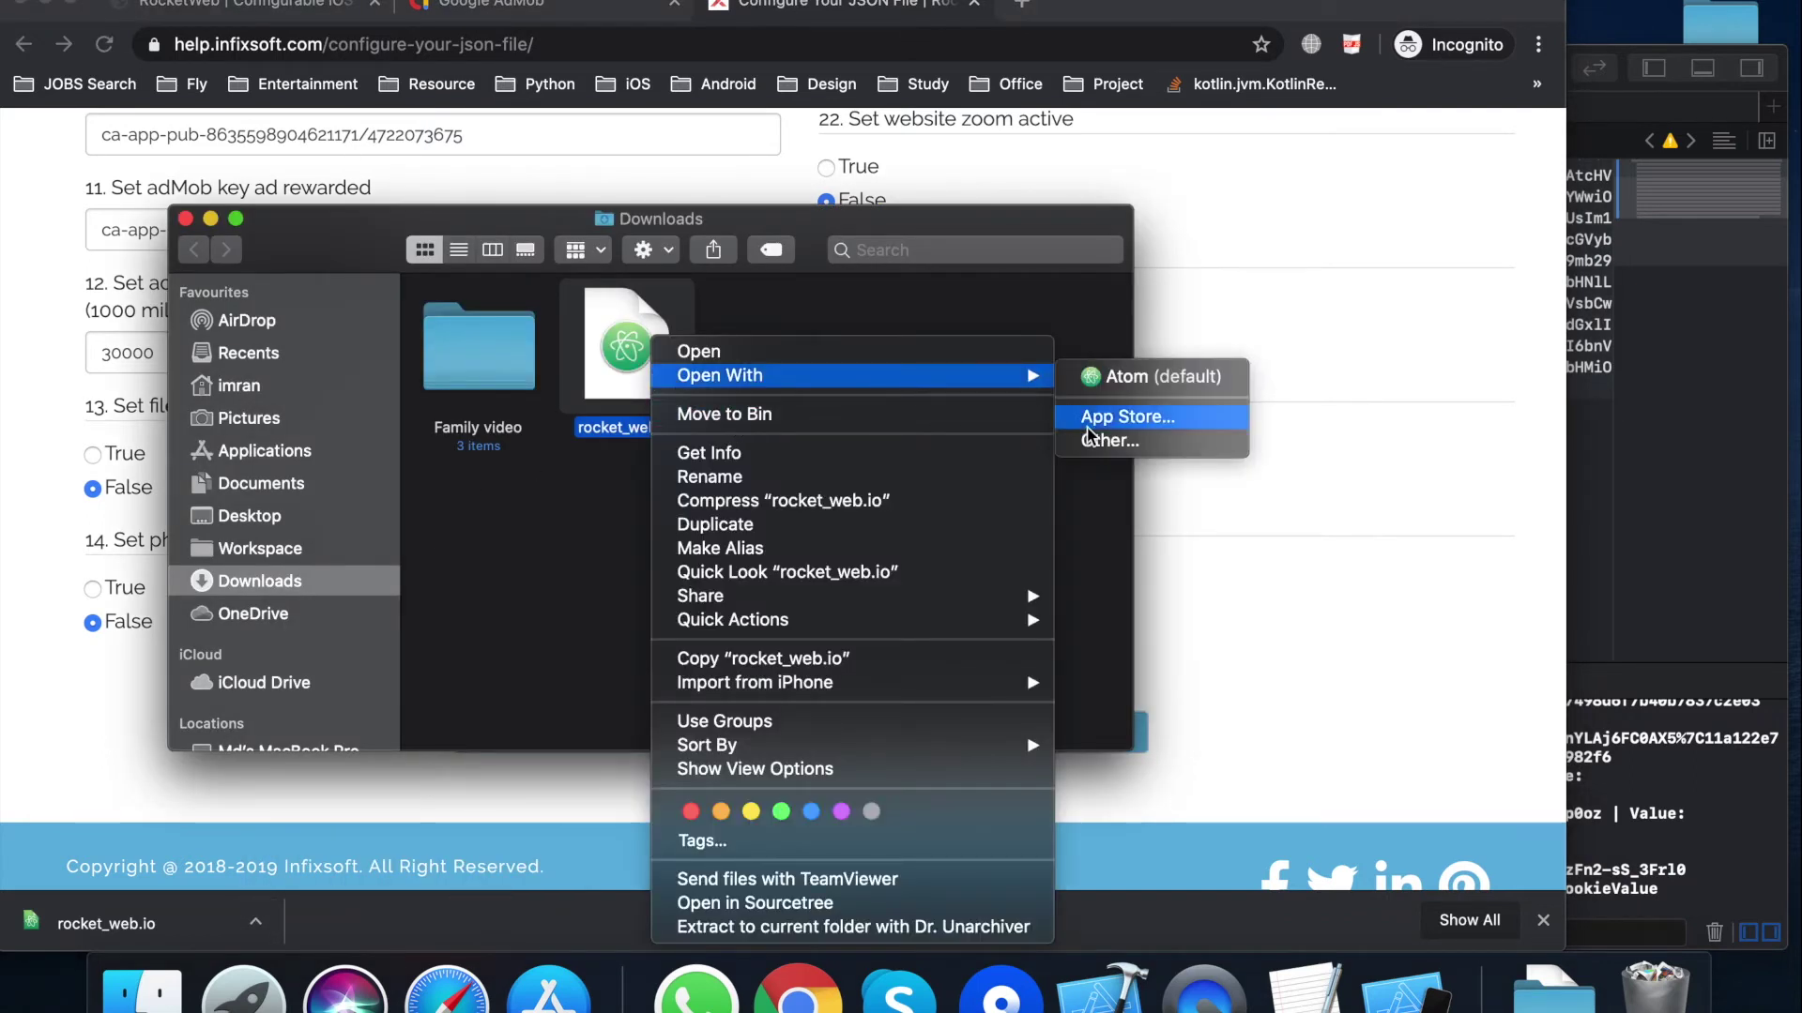
left_click(1108, 441)
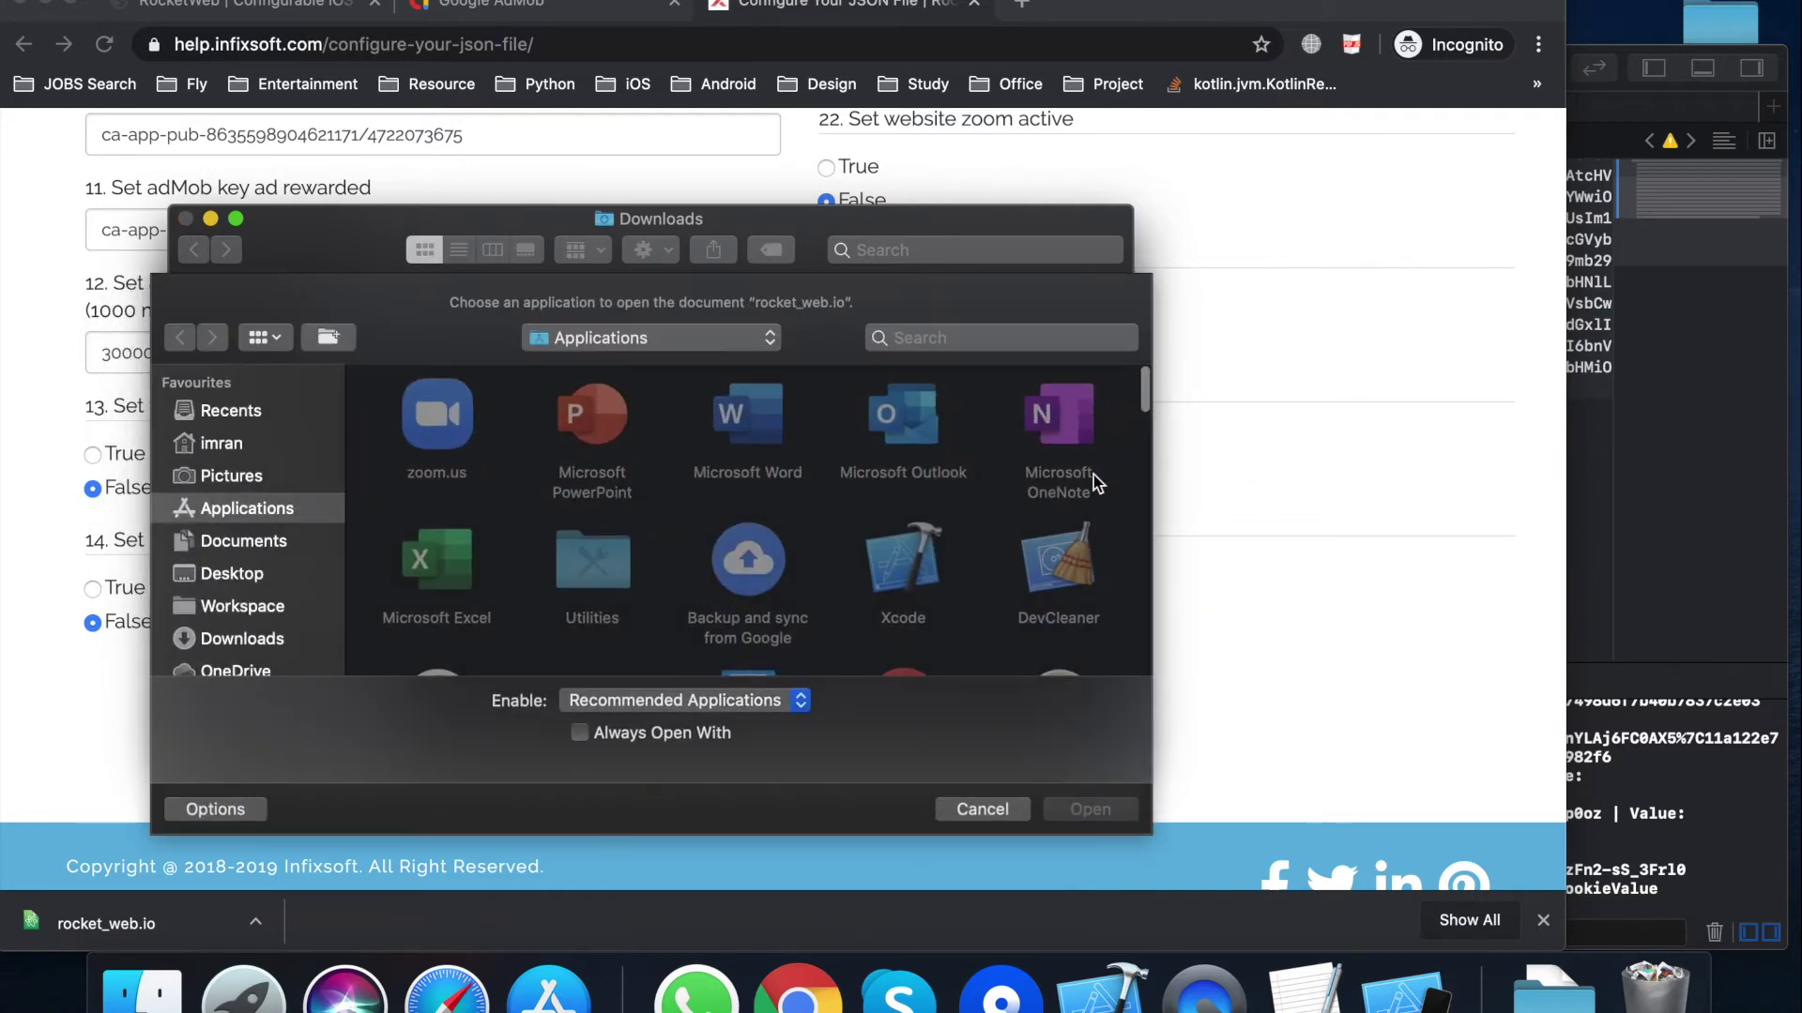
scroll(934, 532, "down", 3)
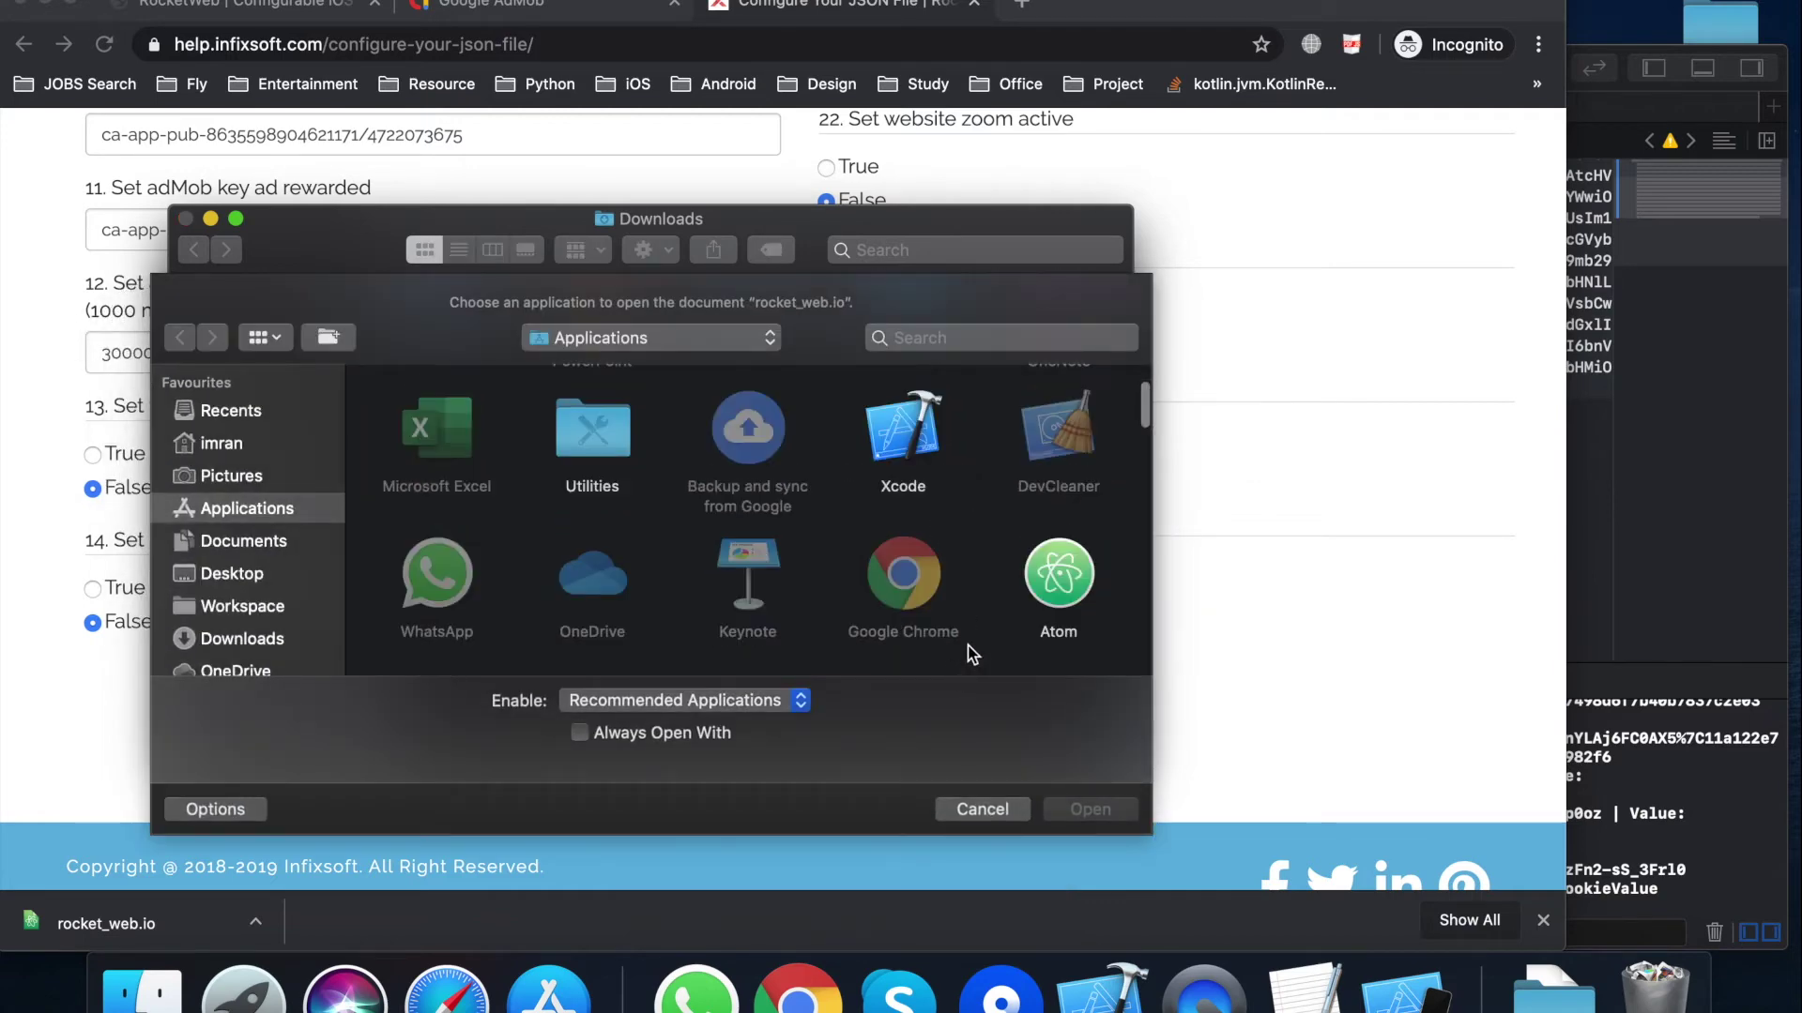
scroll(998, 535, "down", 5)
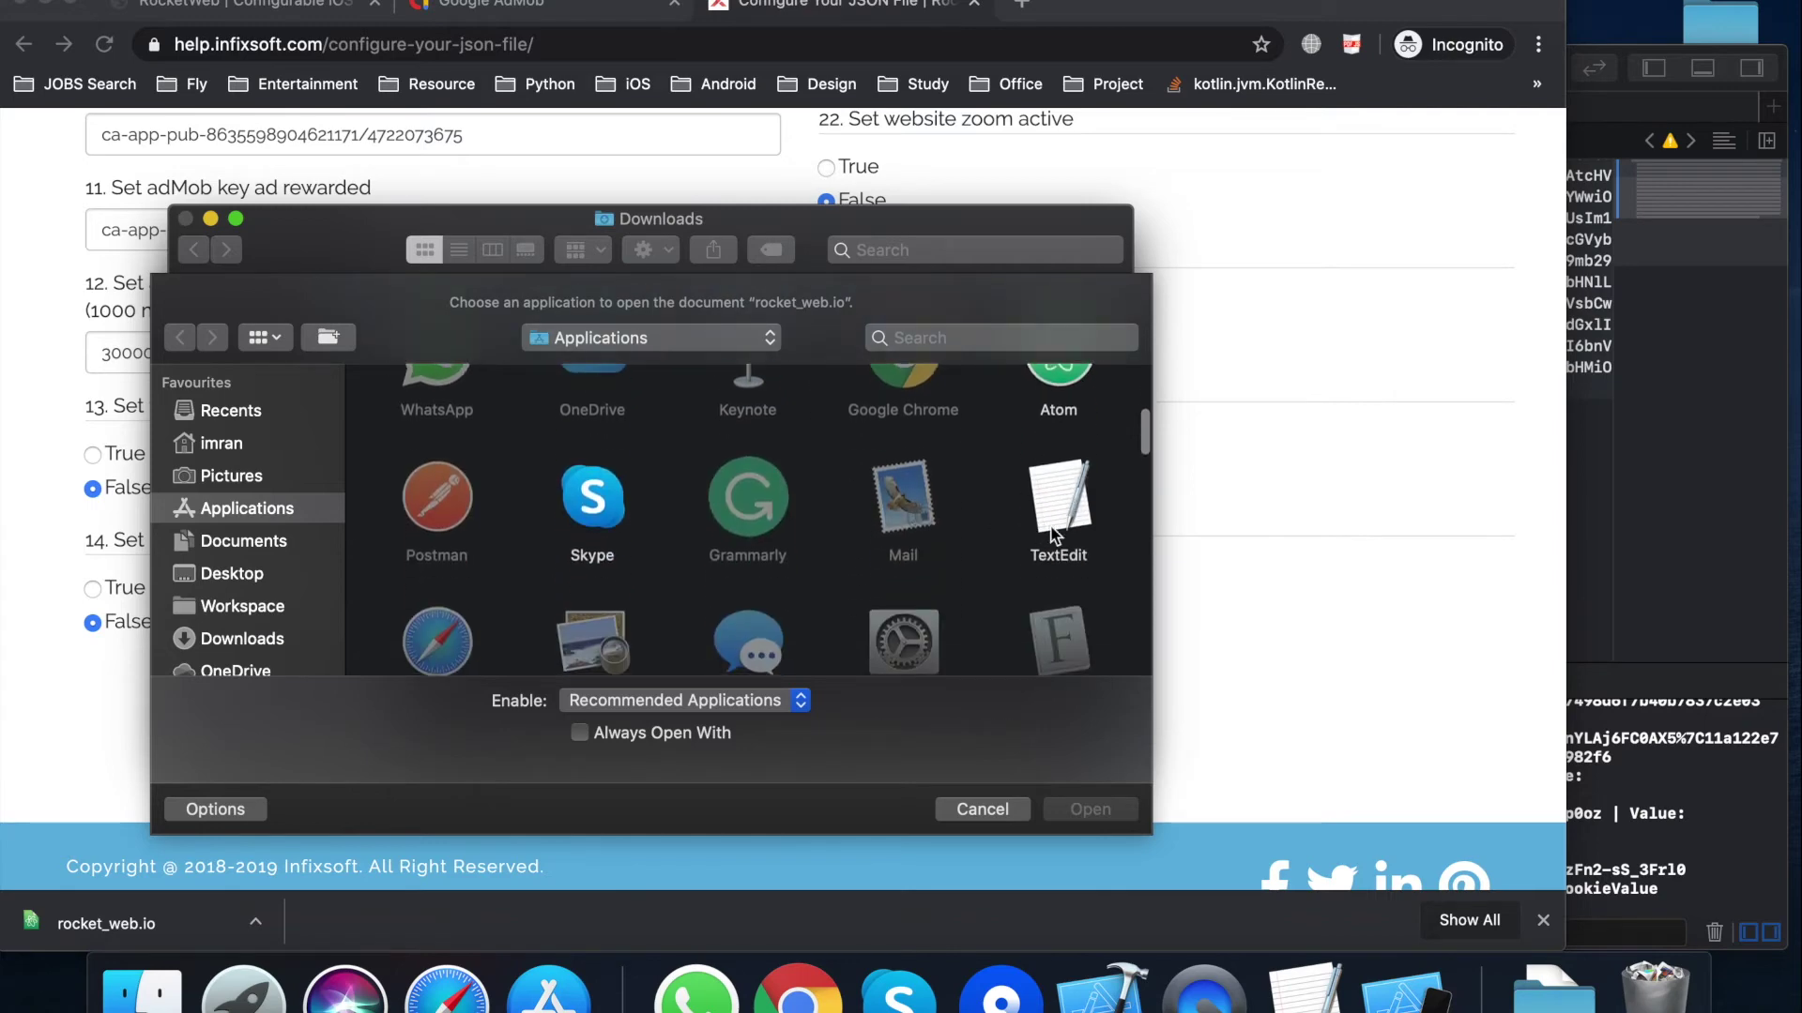
left_click(1058, 514)
key("Return")
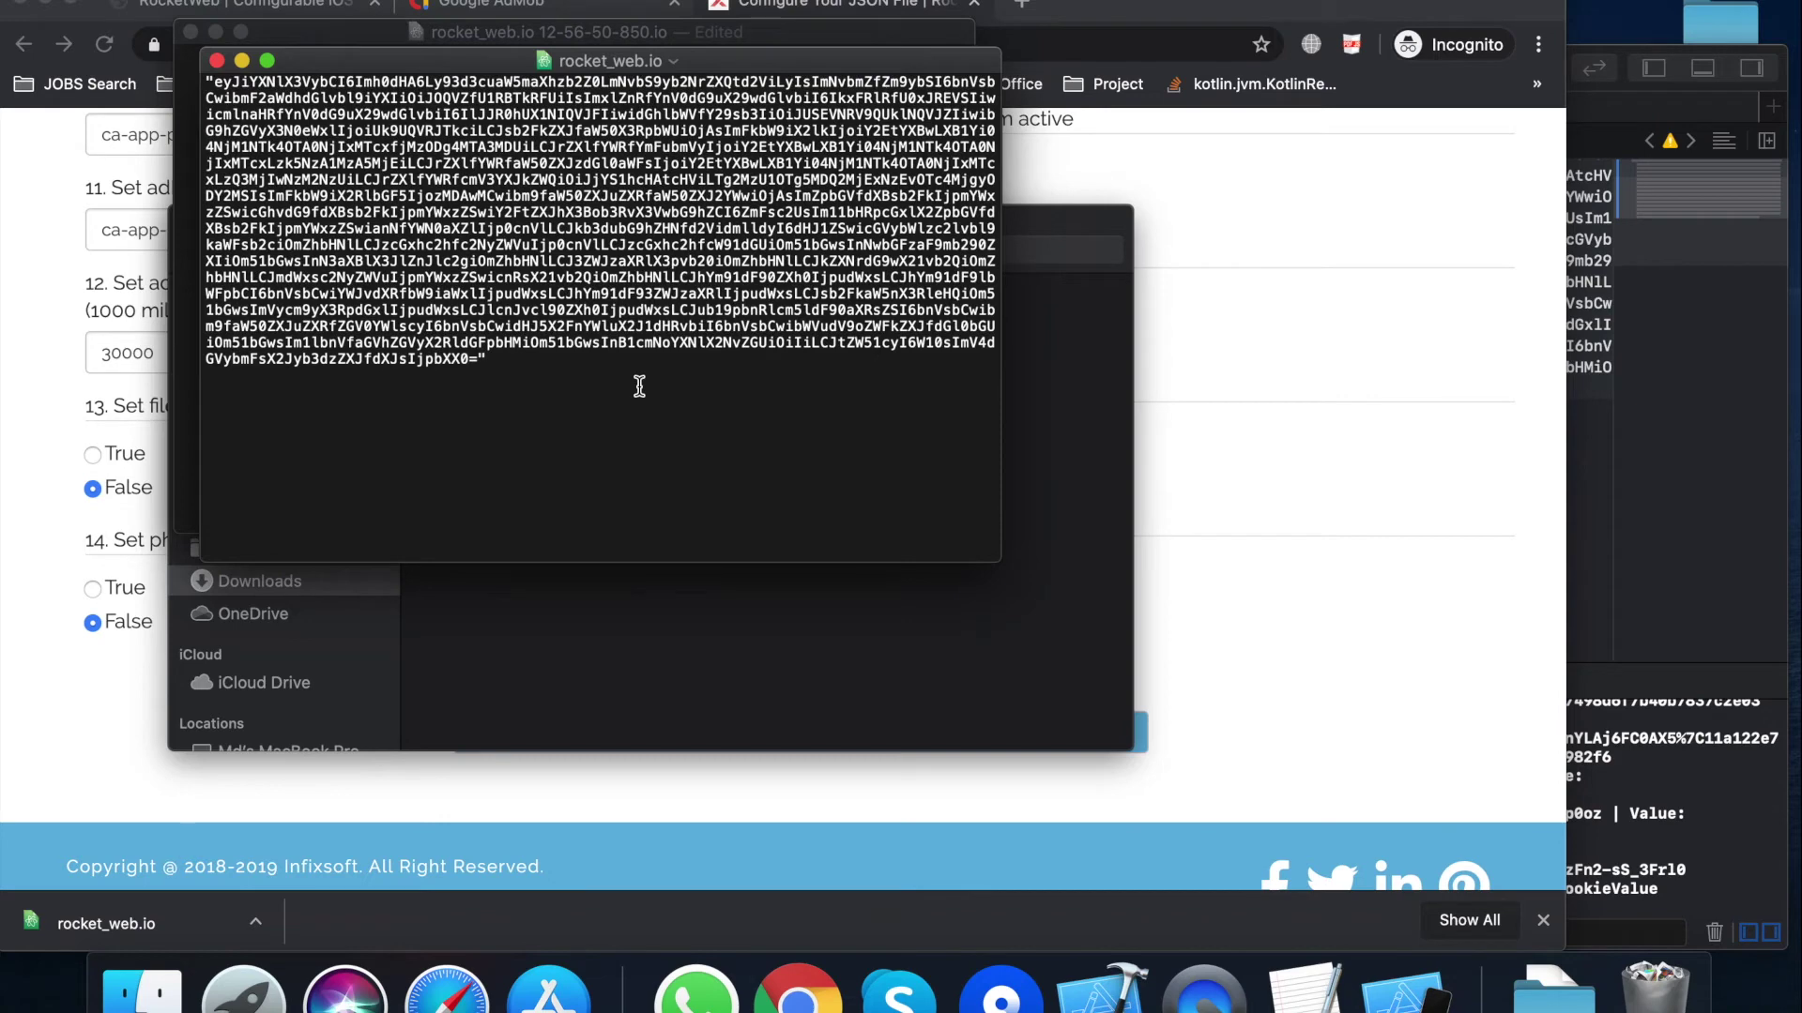
- Replace rocket_web.io's old contents in Xcode with the base64 config from TextEdit, then build and run
key("super+a")
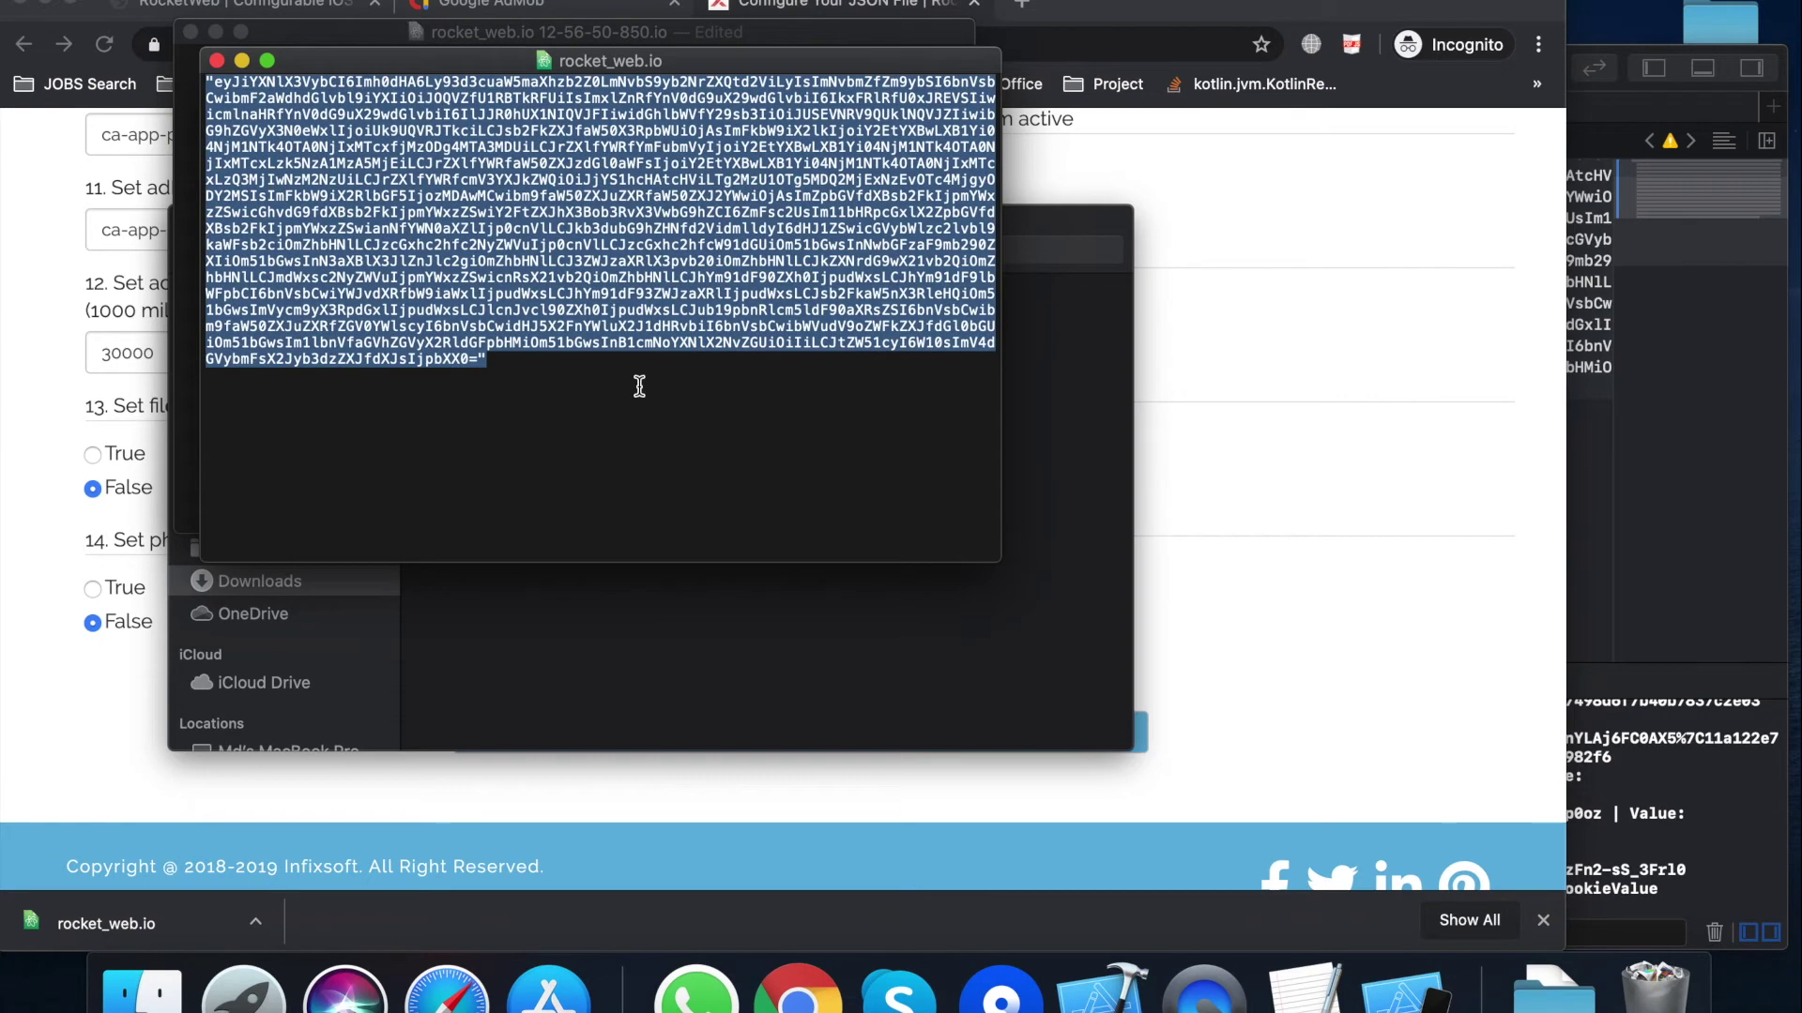
key("super+x")
left_click(1650, 449)
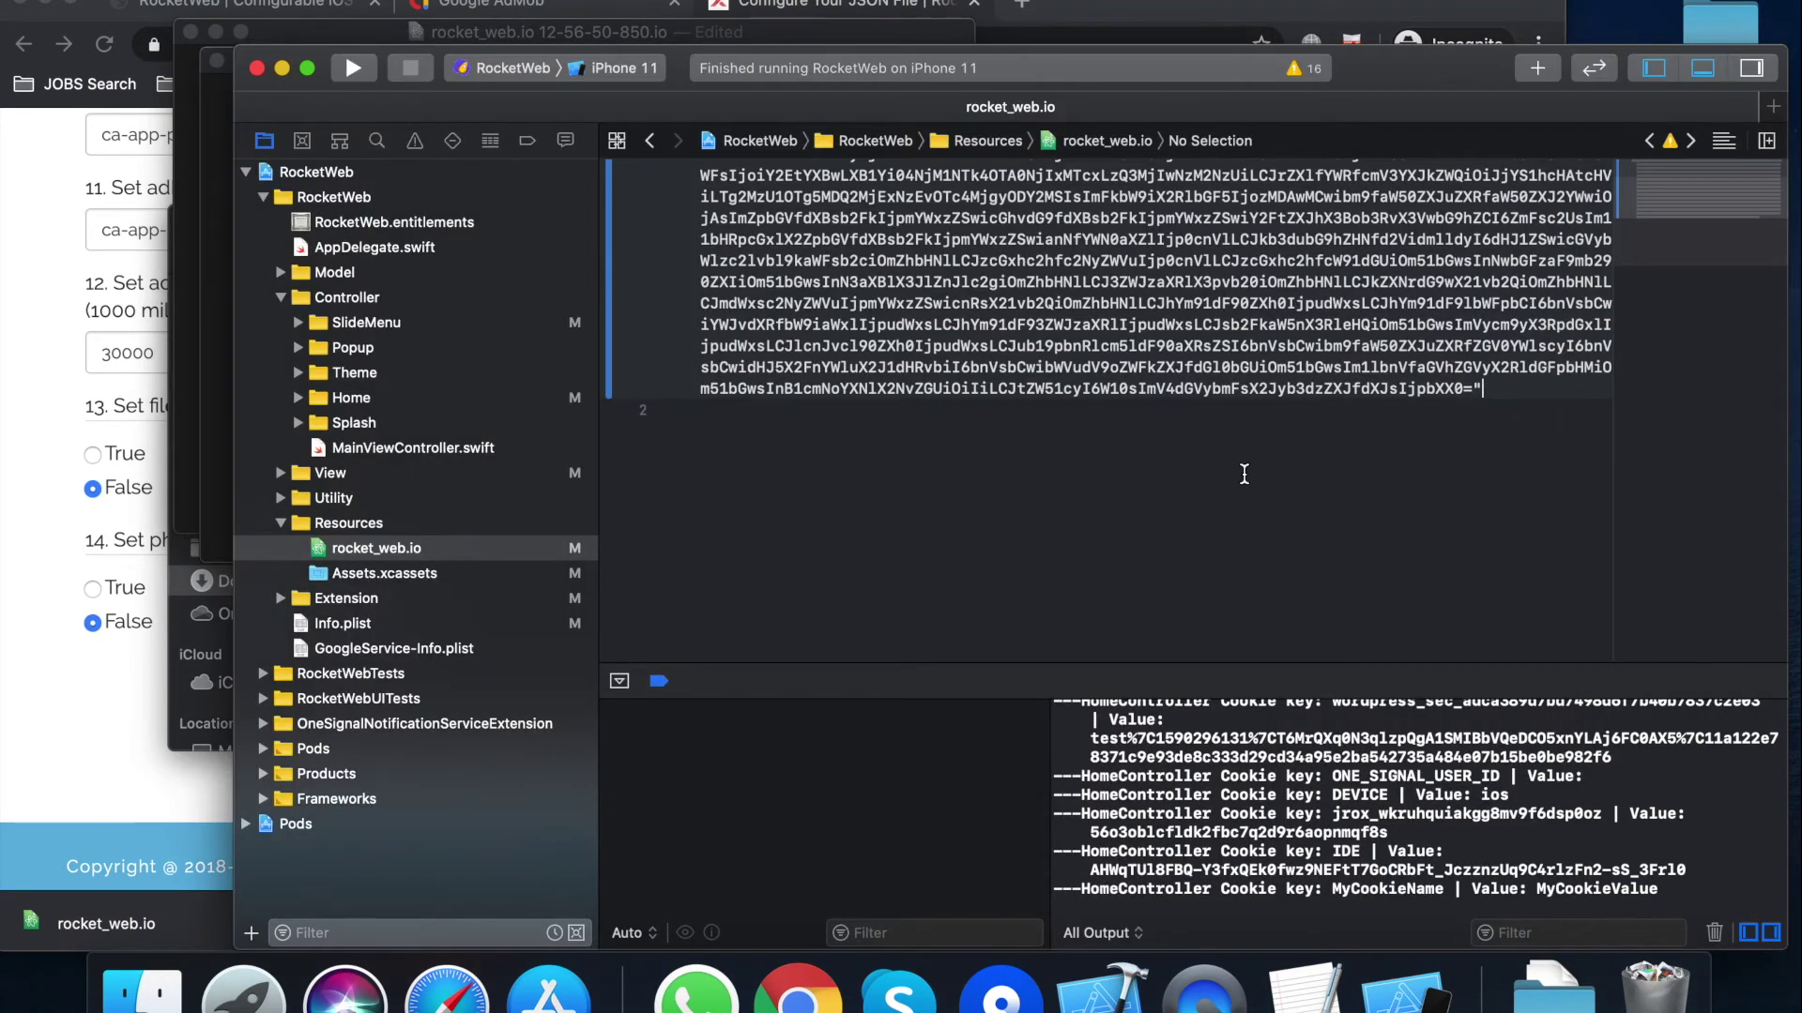
key("super+a")
key("super+v")
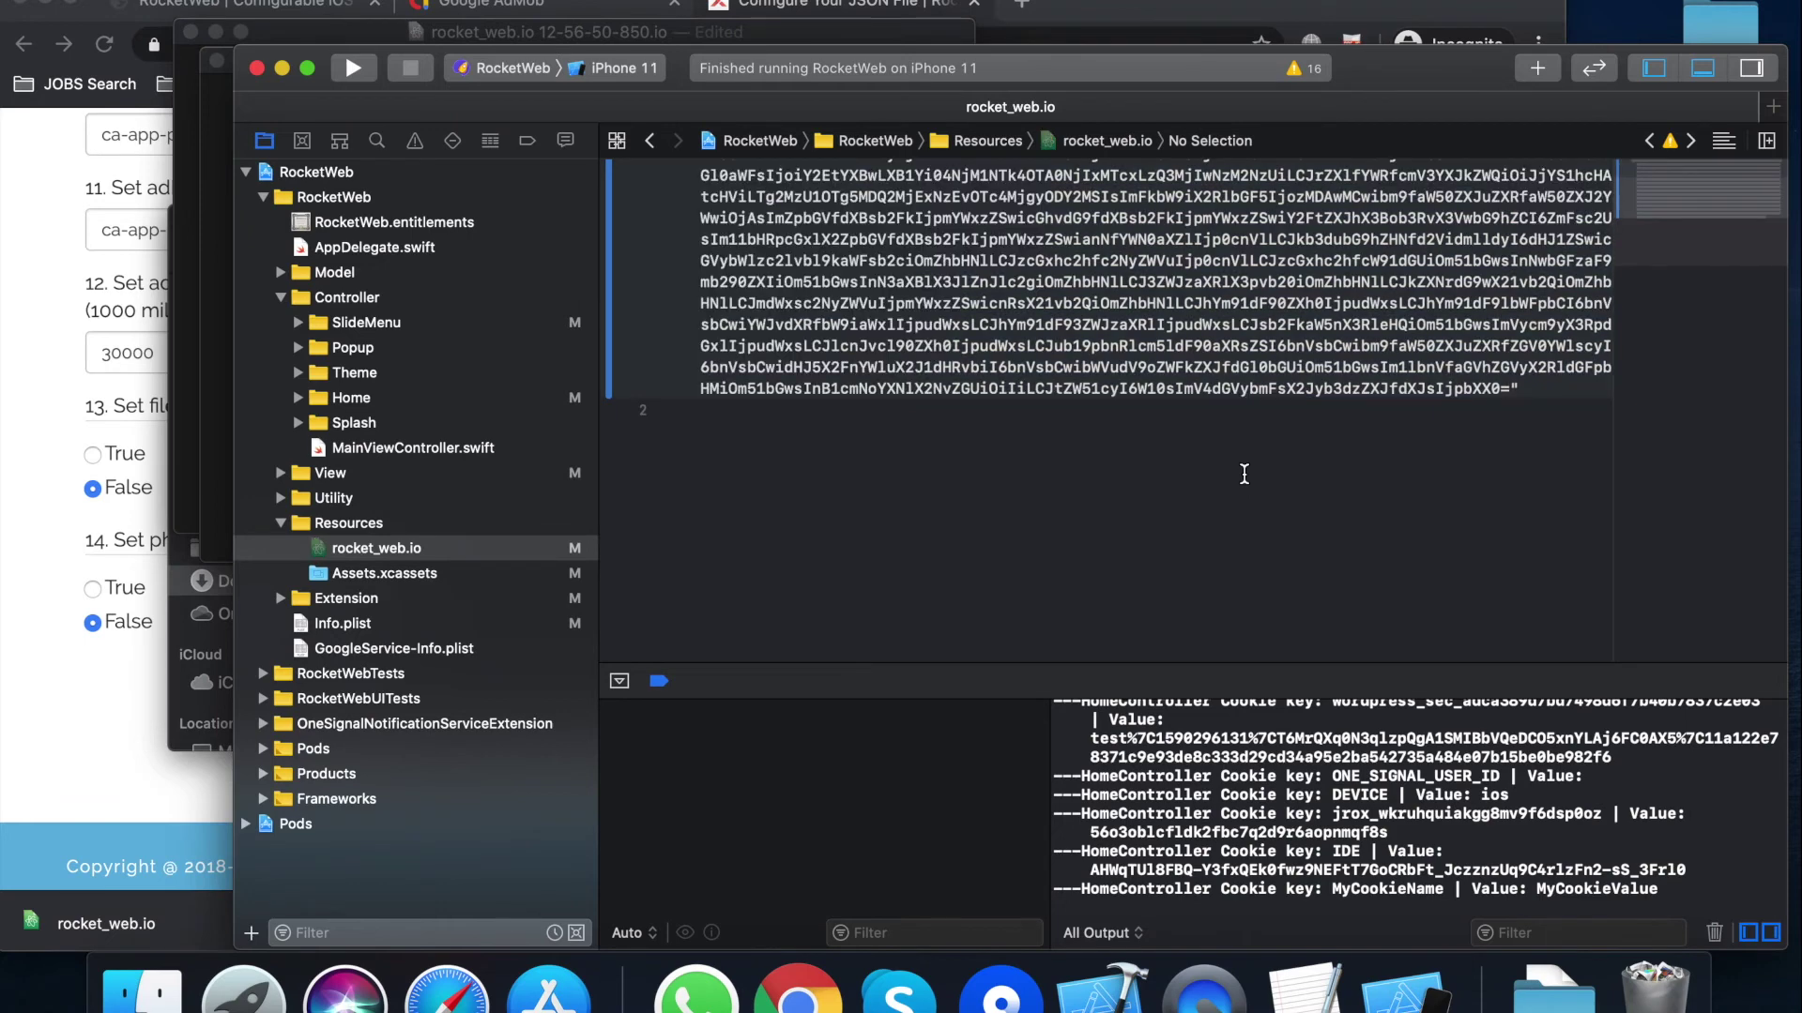
left_click(353, 72)
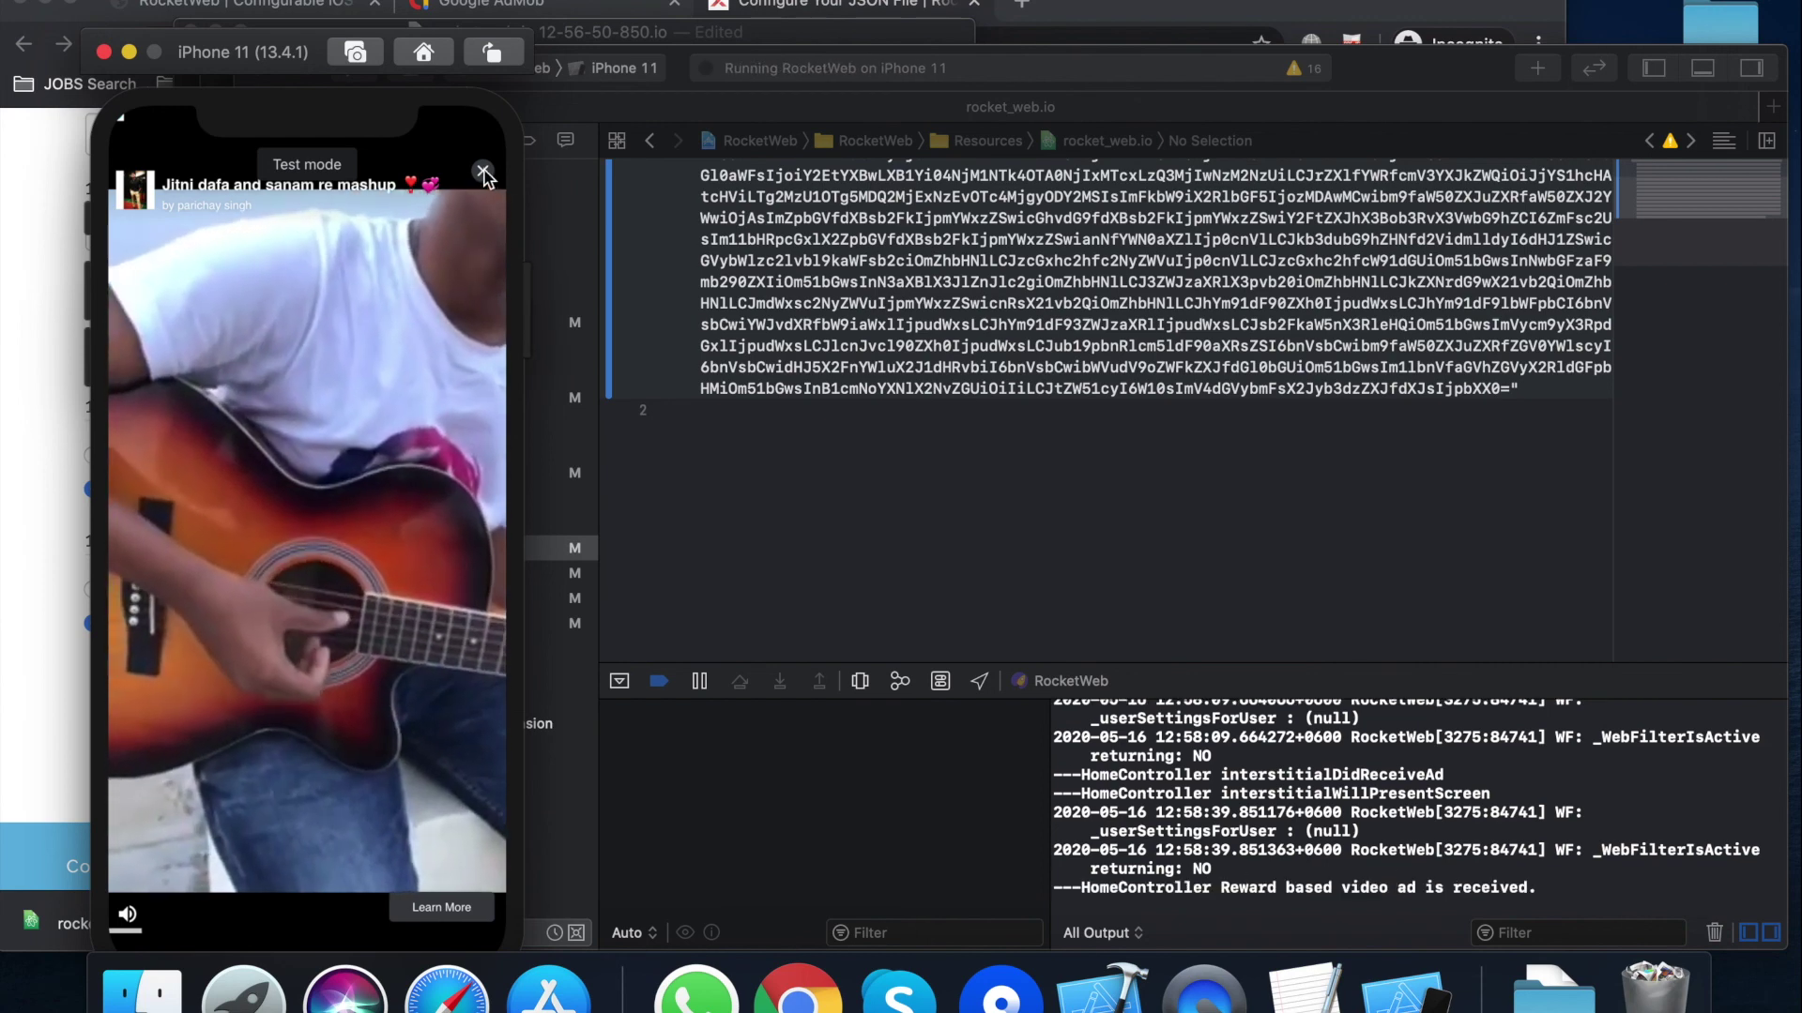
- Close the rewarded test video ad in the simulator via its X button
left_click(482, 171)
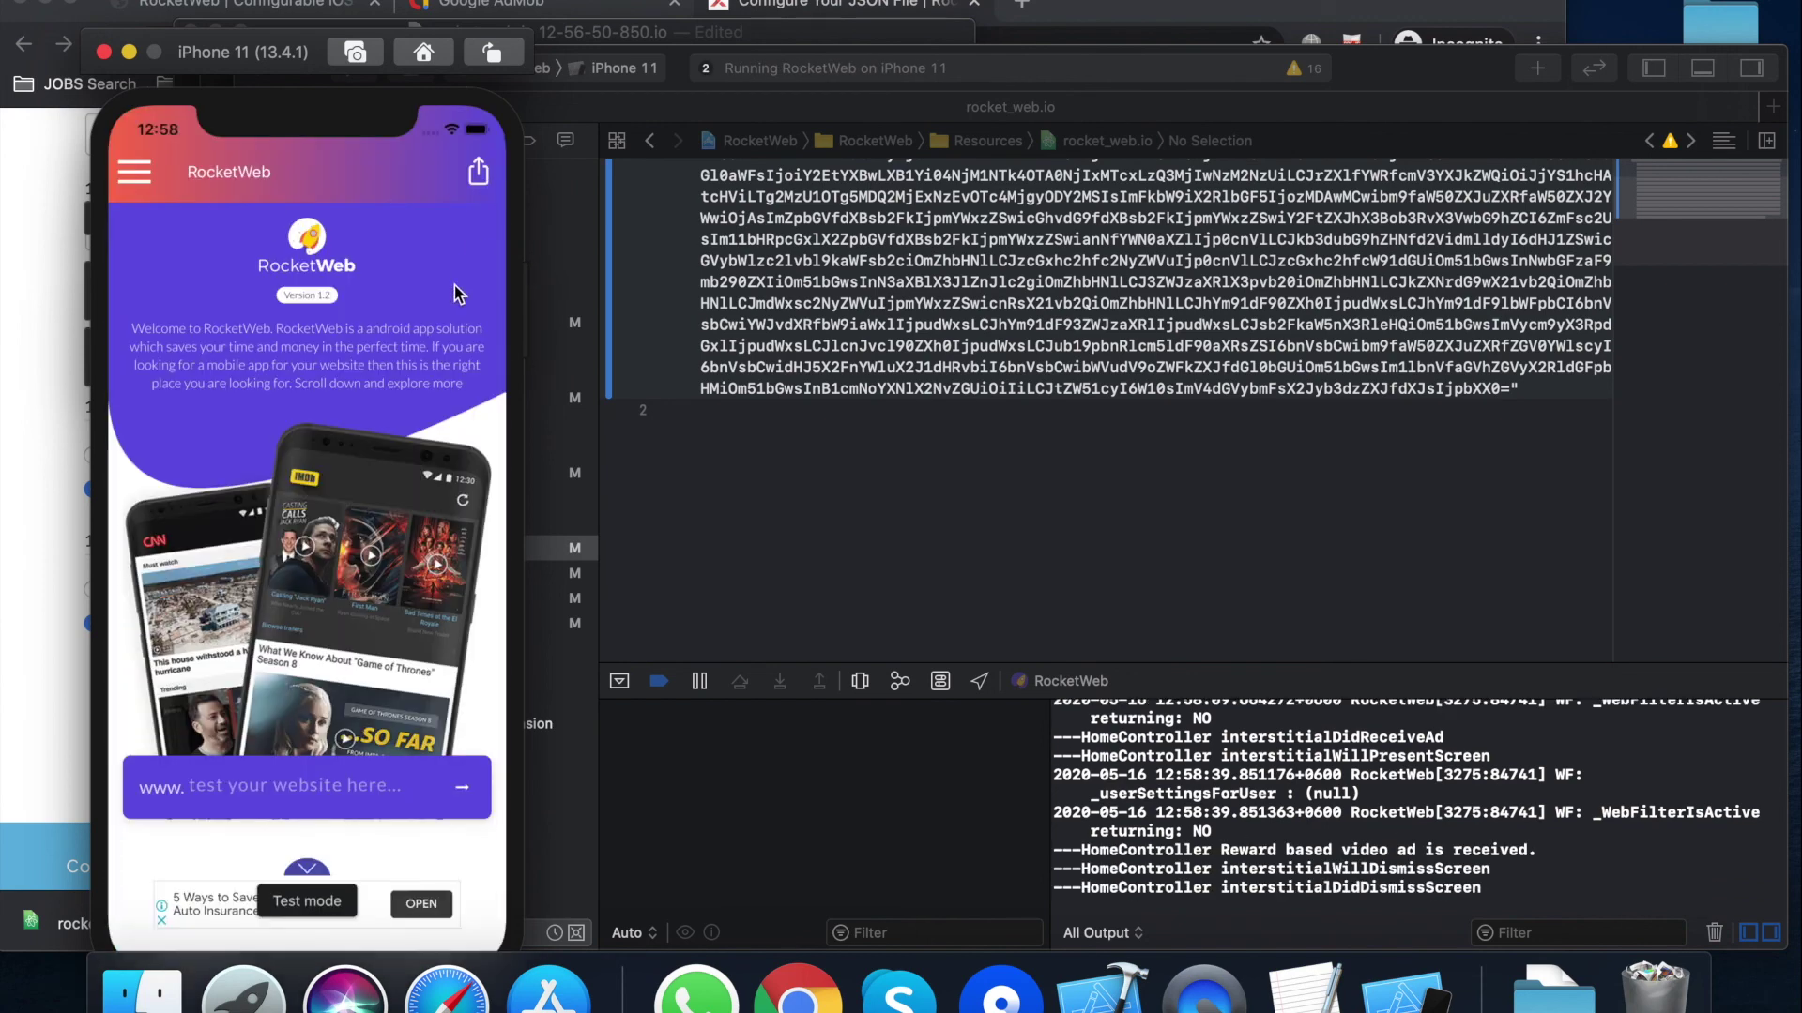